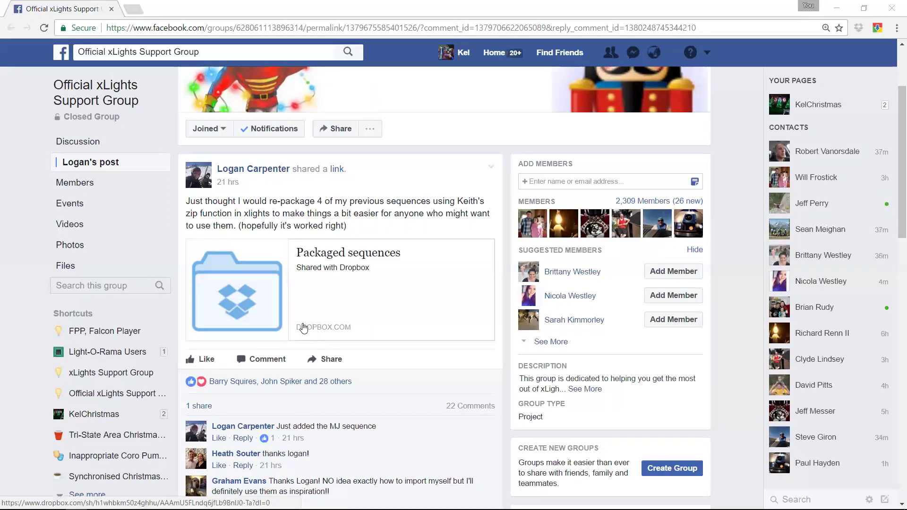
- Download Starwars Funk 2016.zip from the post's shared Dropbox folder of packaged sequences and open the downloaded archive
click(305, 329)
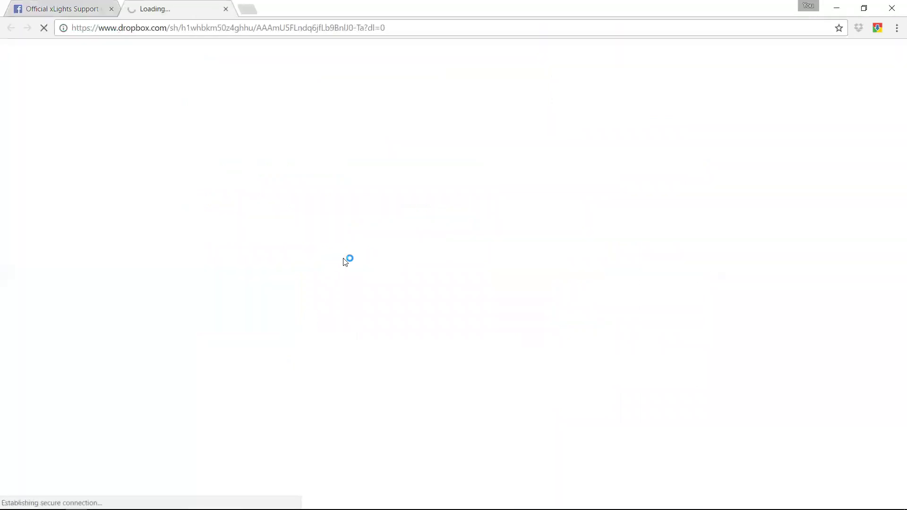
click(333, 255)
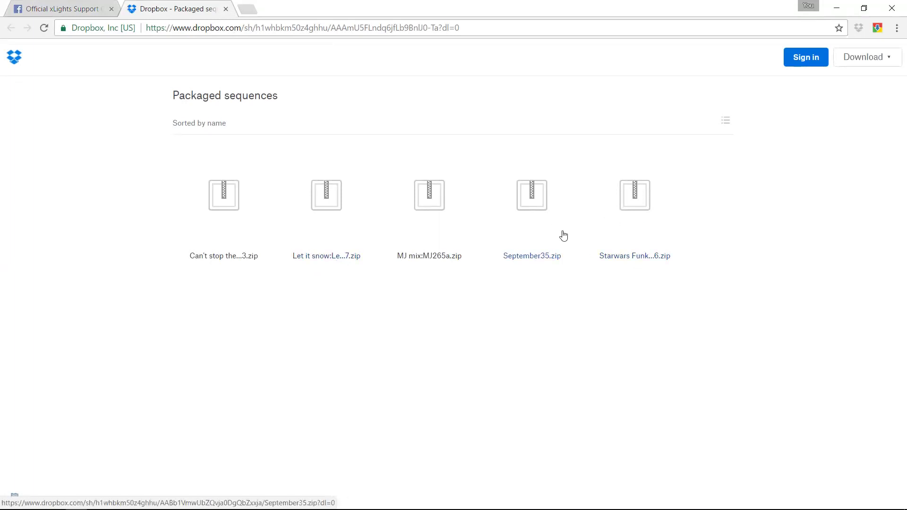
click(636, 205)
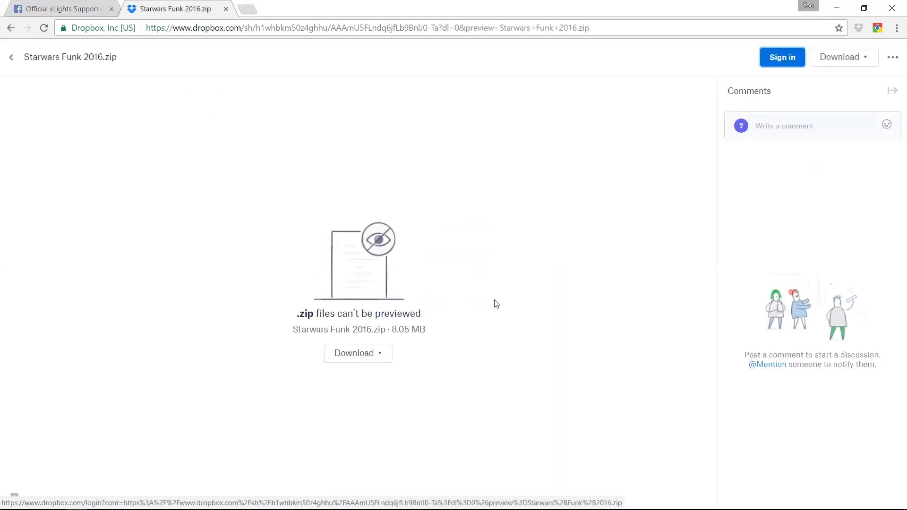
click(365, 354)
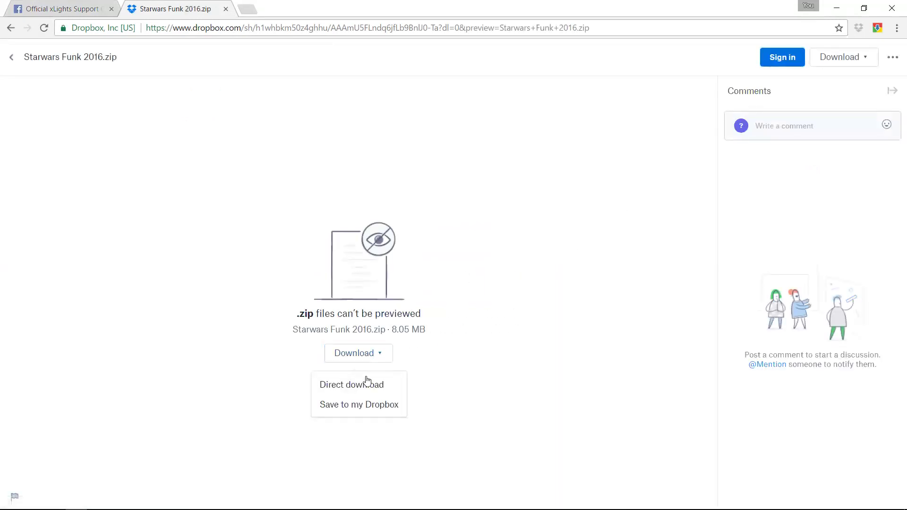
click(359, 391)
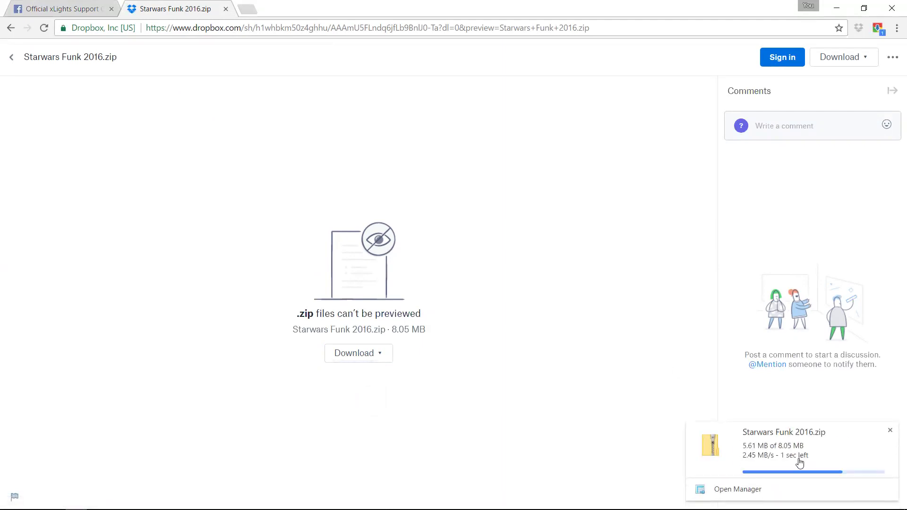
click(758, 469)
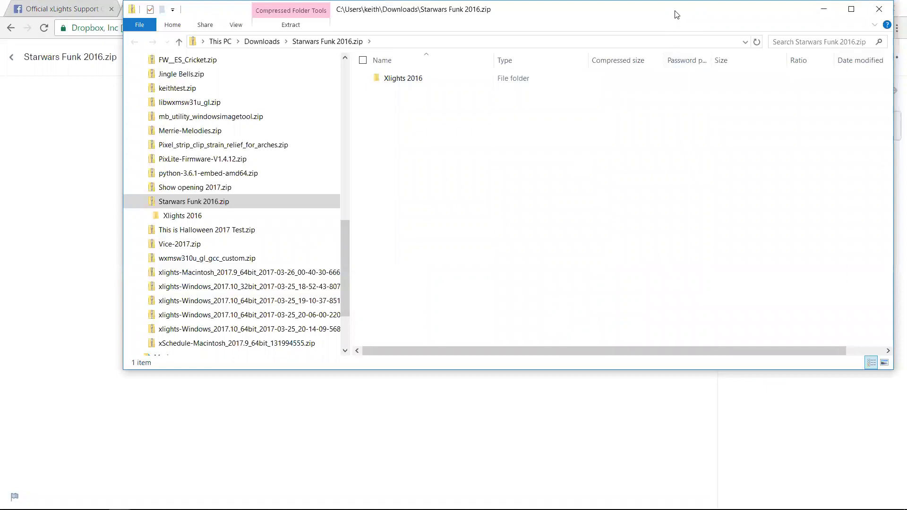
drag(676, 14, 647, 88)
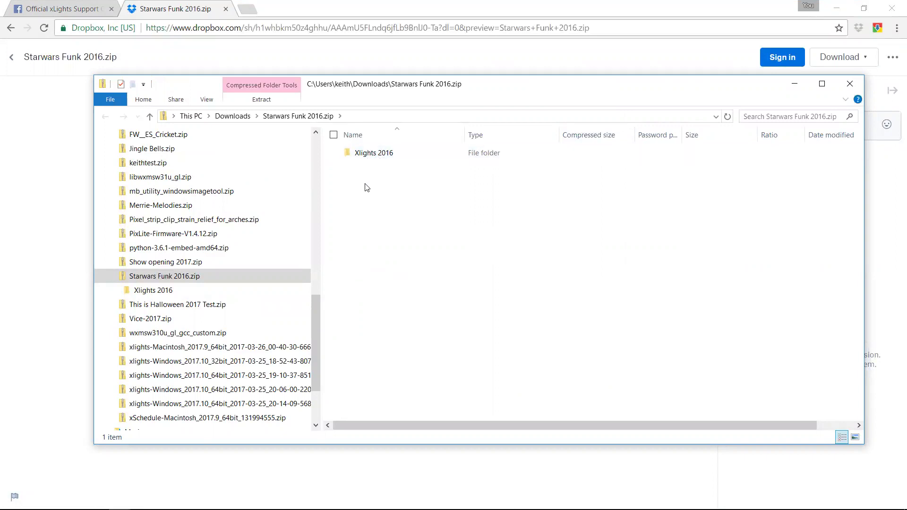
- Switch to the mylights\Home folder window and look through the show folder's subfolders and files
key(alt+Tab)
key(alt+Tab)
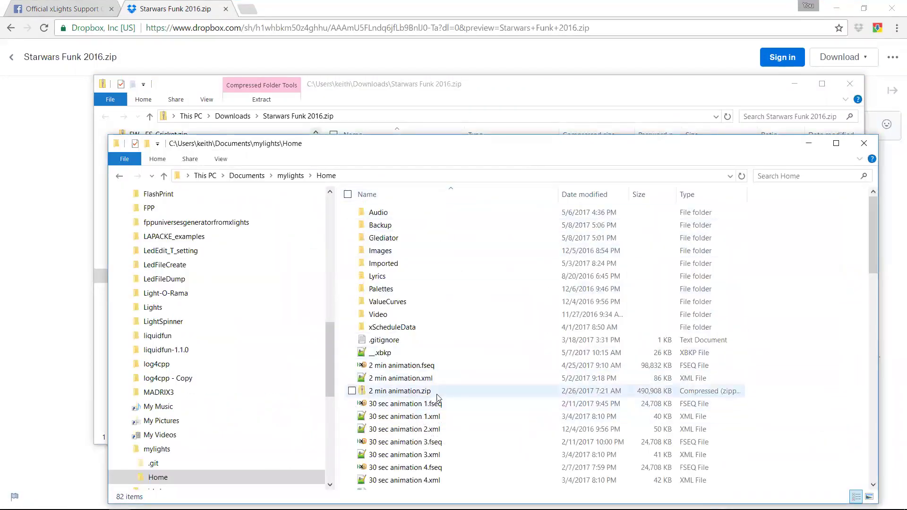
scroll(437, 397, down, 19)
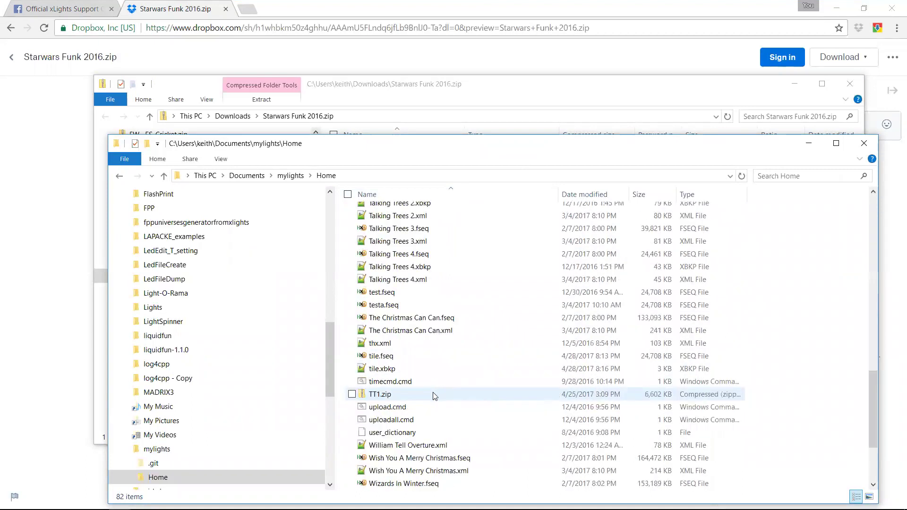
scroll(435, 396, down, 3)
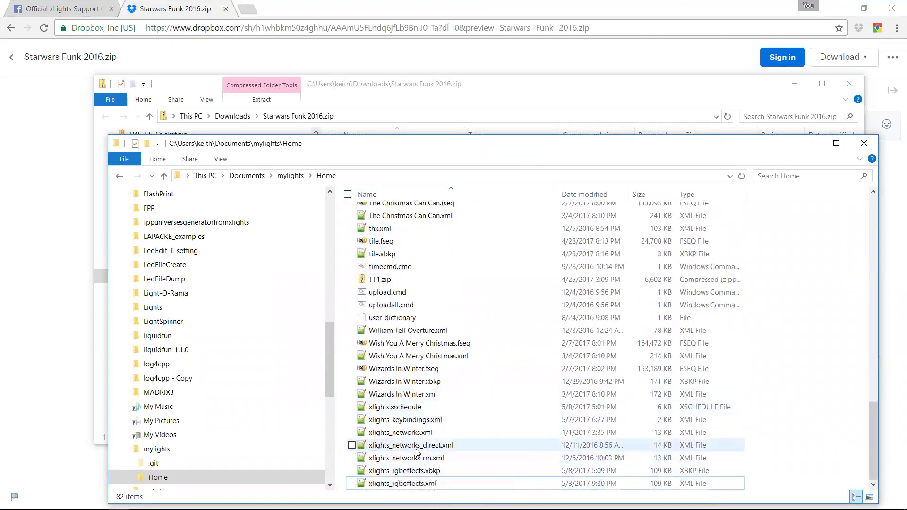
scroll(415, 439, up, 18)
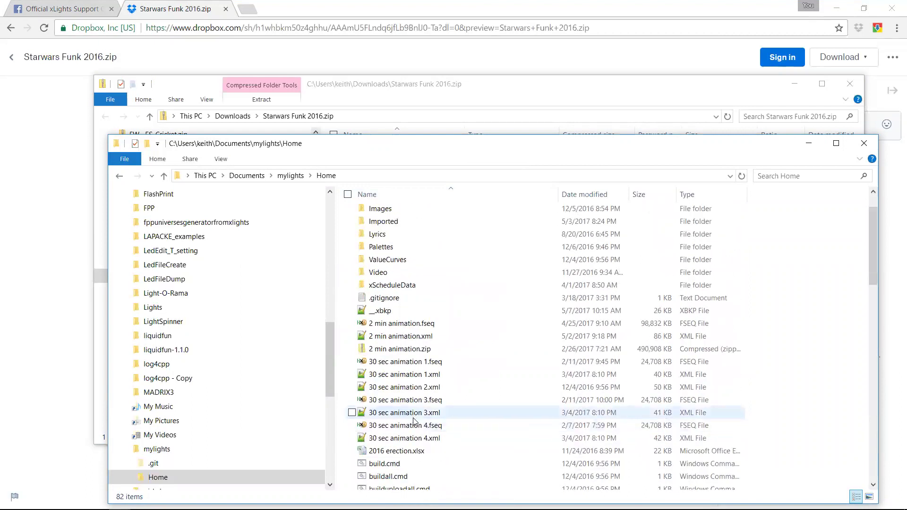
scroll(414, 420, up, 3)
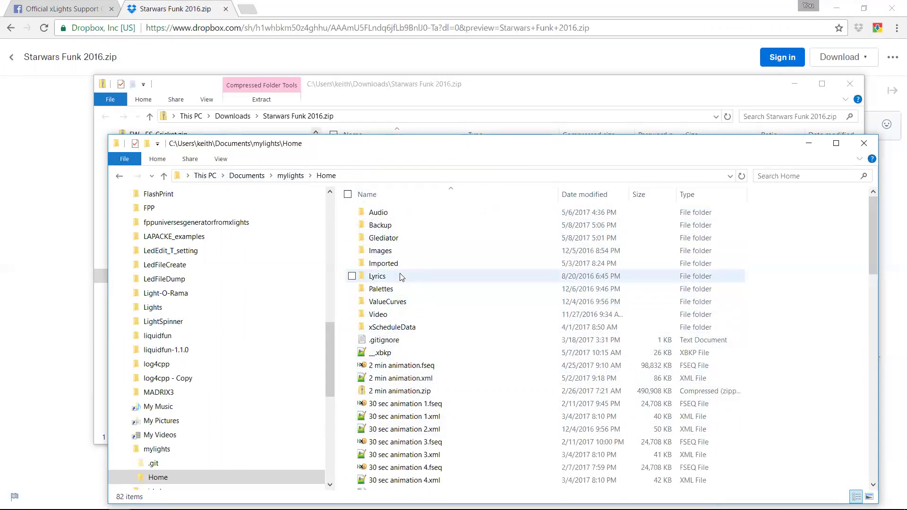
- Inside the Imported folder of mylights\Home, create a new folder named with the sequence author's first name
mouse_move(397, 267)
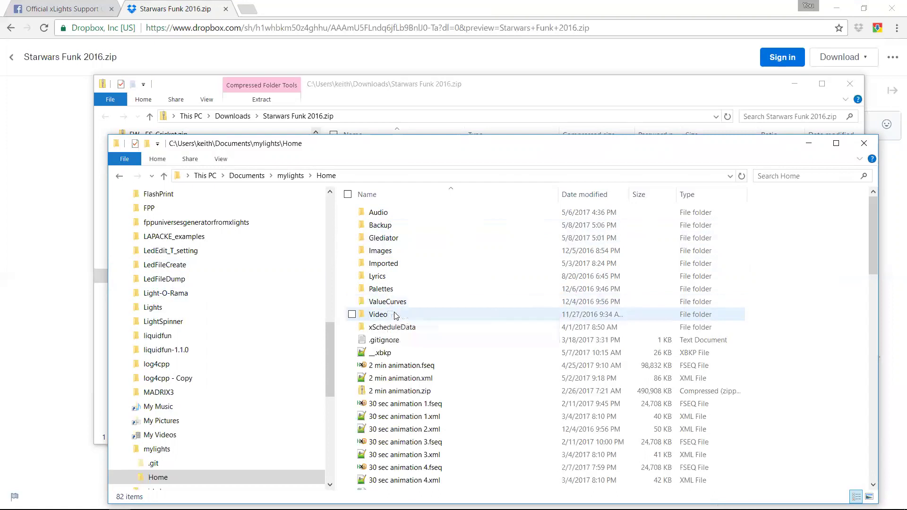
click(395, 265)
double_click(395, 265)
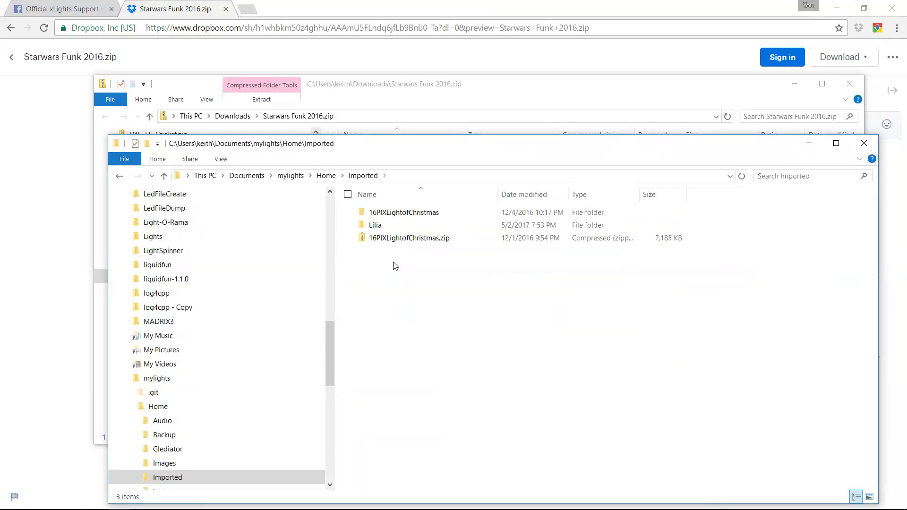
right_click(378, 278)
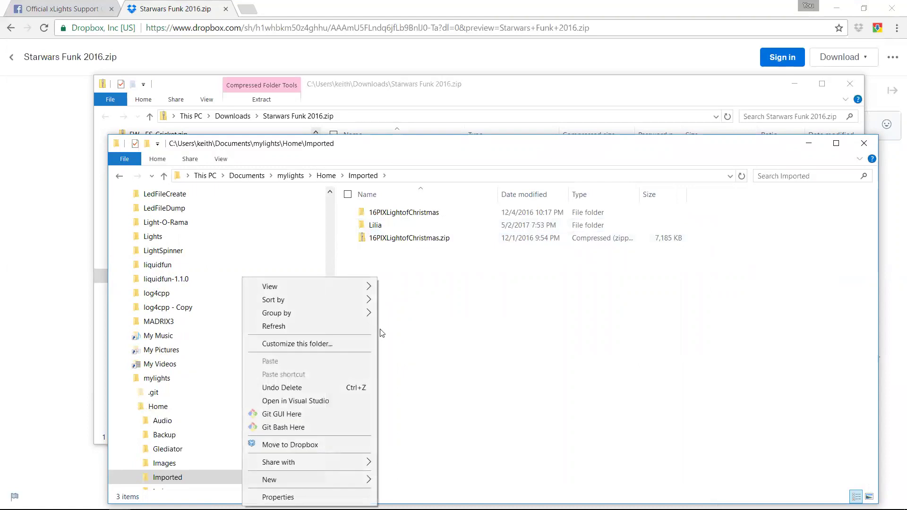
mouse_move(302, 477)
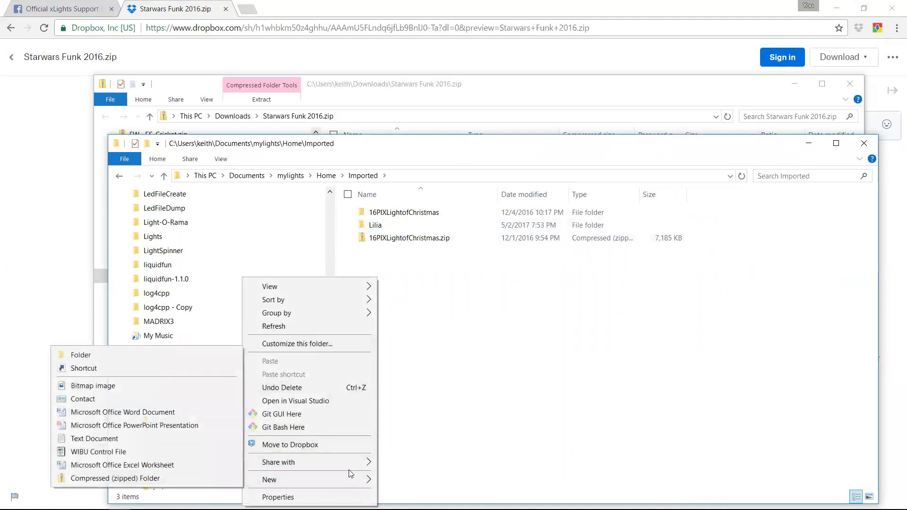
click(133, 355)
text(Logan)
key(Return)
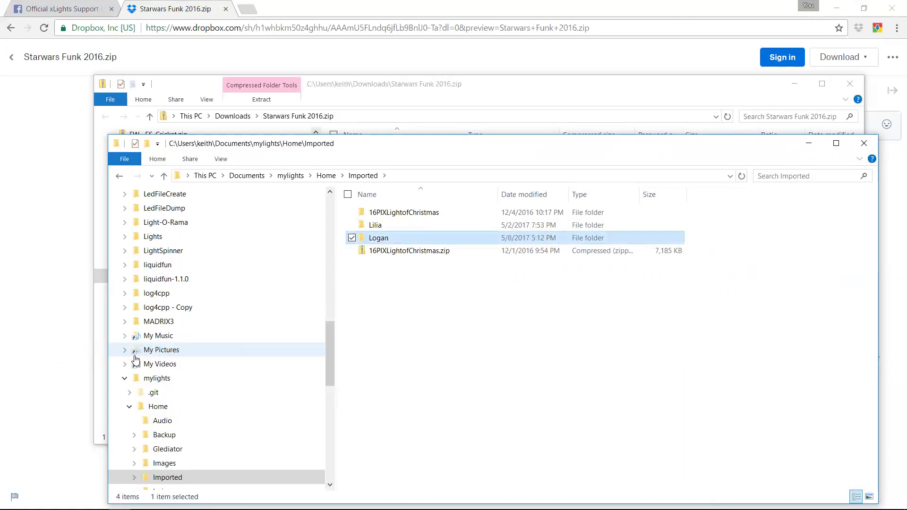
- Open the sequence author's new folder and create a subfolder named Starwars Funk in it
key(Return)
key(alt+Tab)
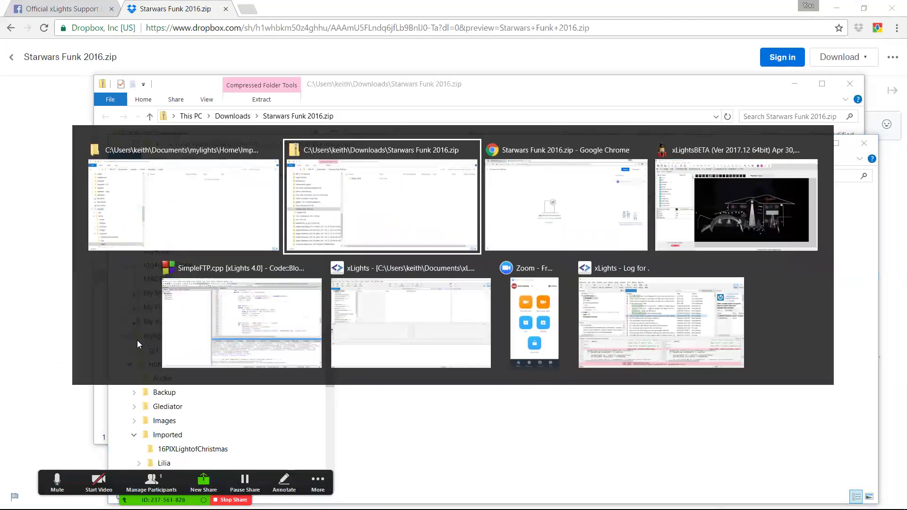
right_click(367, 244)
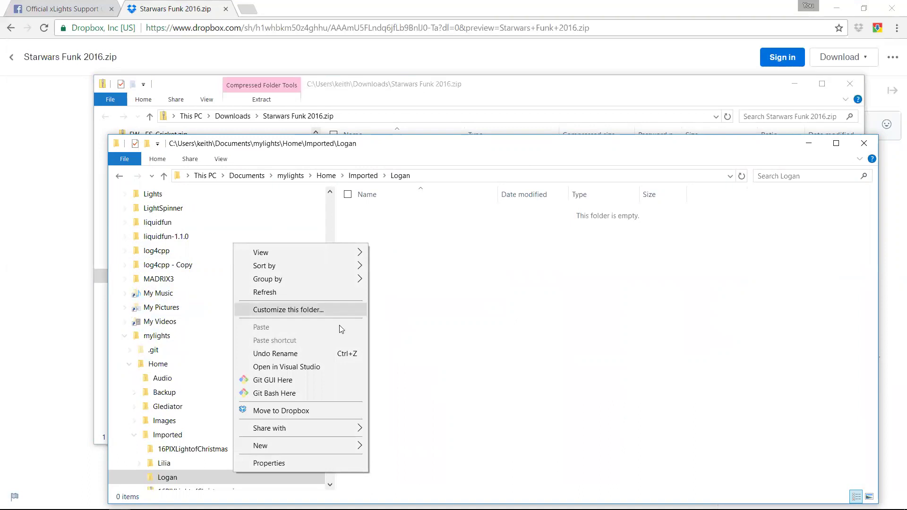
mouse_move(327, 449)
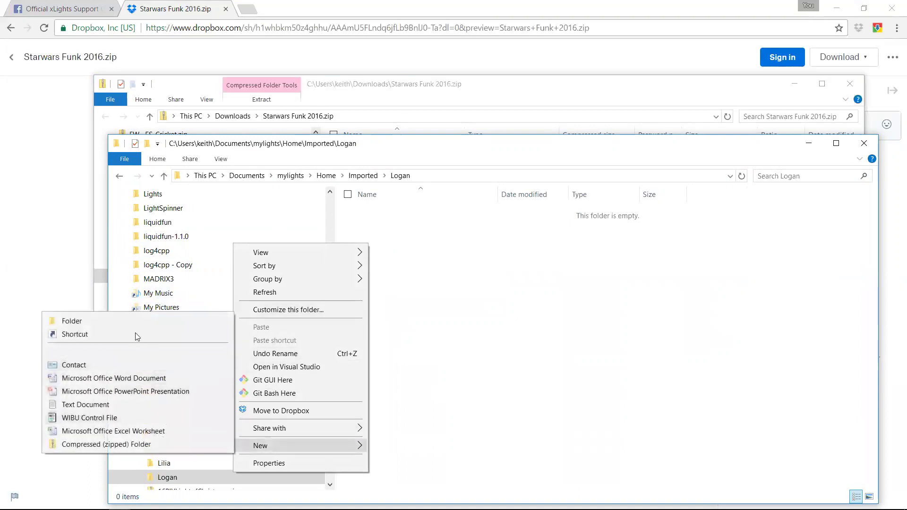
click(128, 320)
text(St)
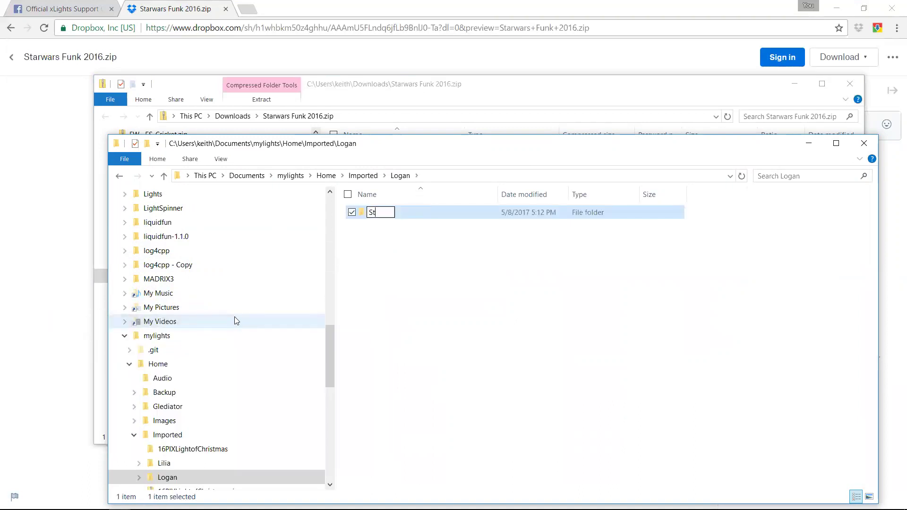
text(arwars Funk)
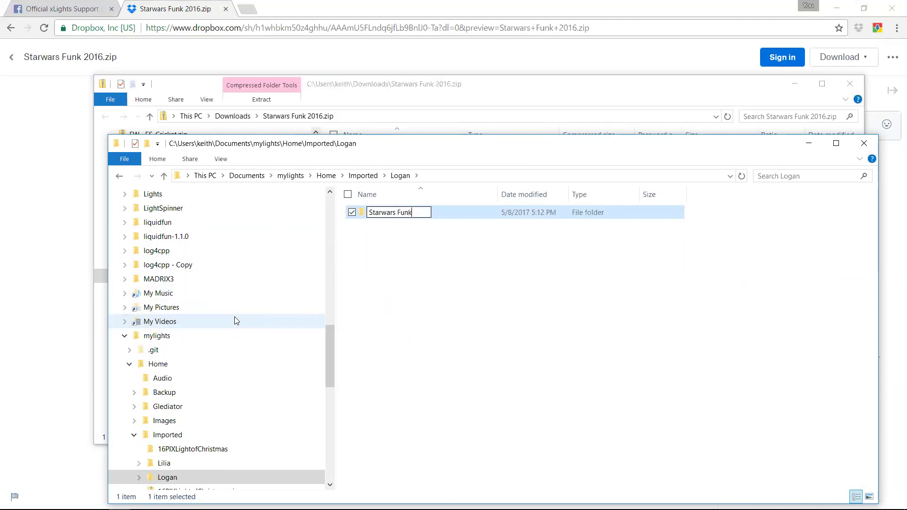
key(Return)
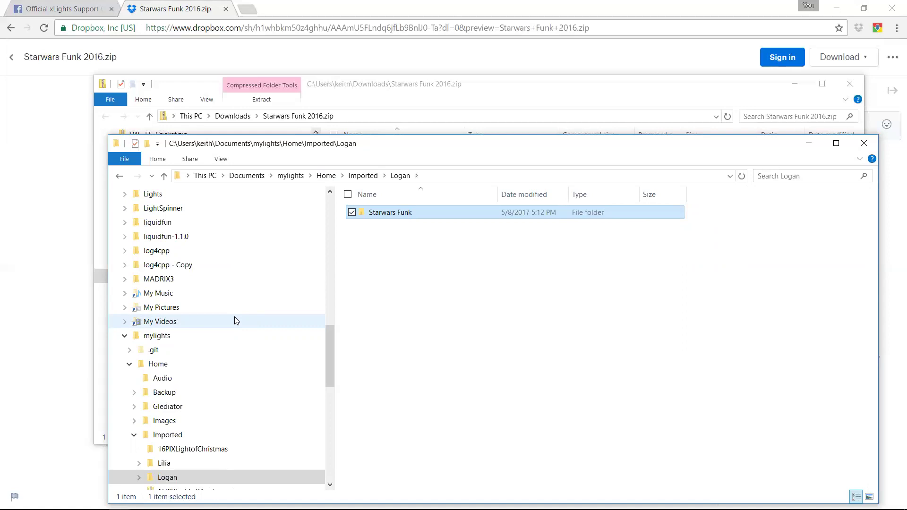
- Open the Starwars Funk folder and copy the Xlights 2016 folder from the downloaded archive into it
double_click(387, 213)
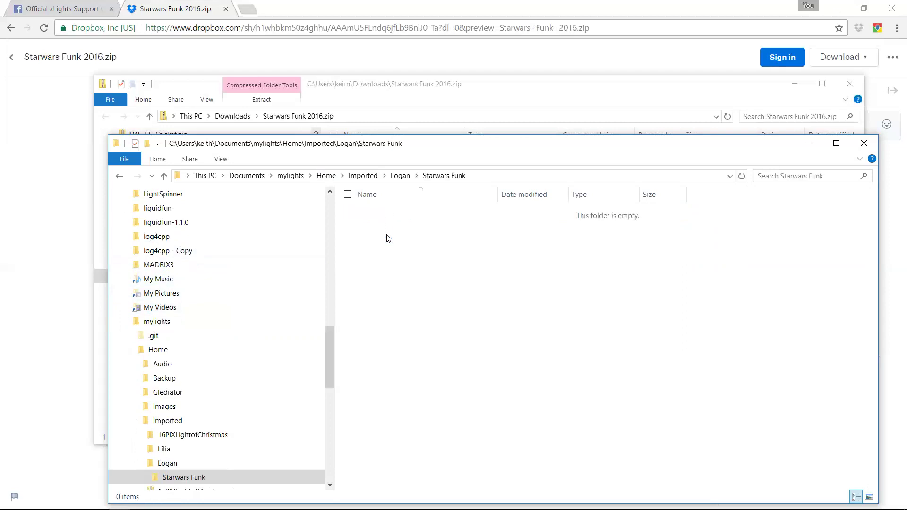
click(360, 87)
drag(359, 153, 451, 483)
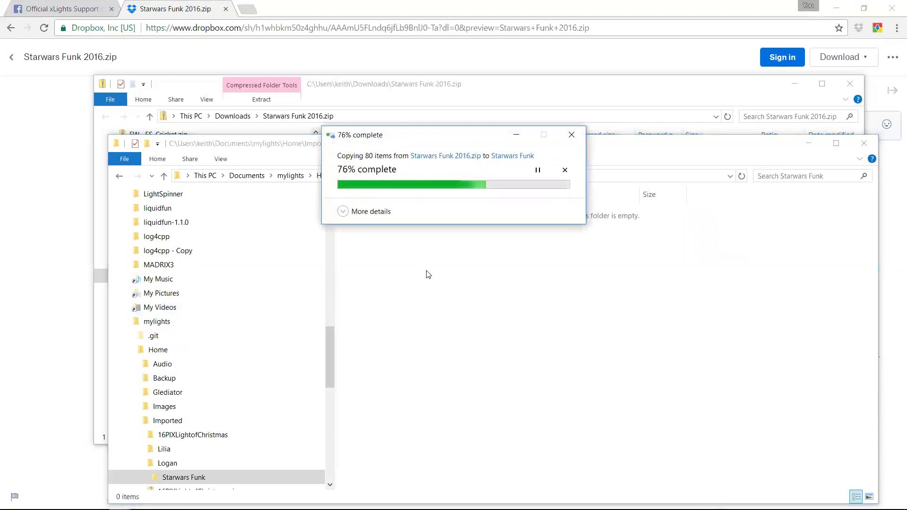
click(438, 280)
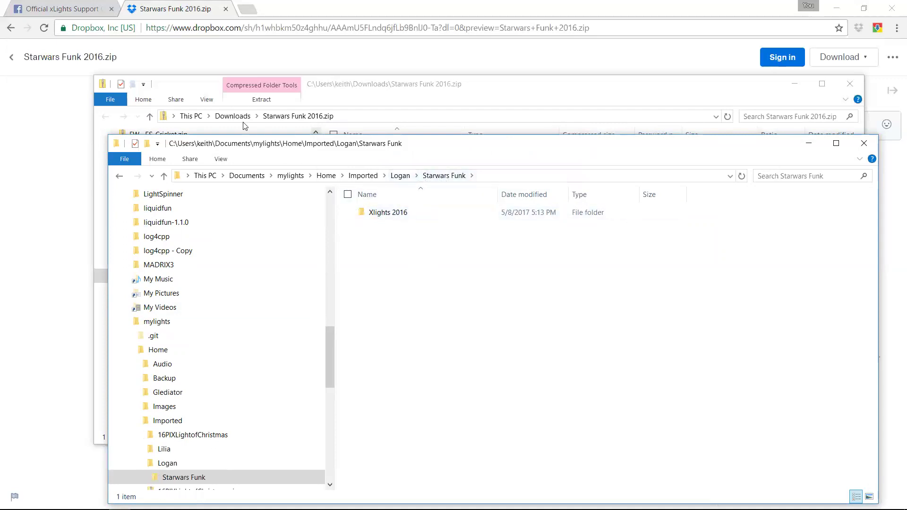
- Revisit the Facebook post and the Dropbox list of packaged sequences, and minimize the browser
click(75, 9)
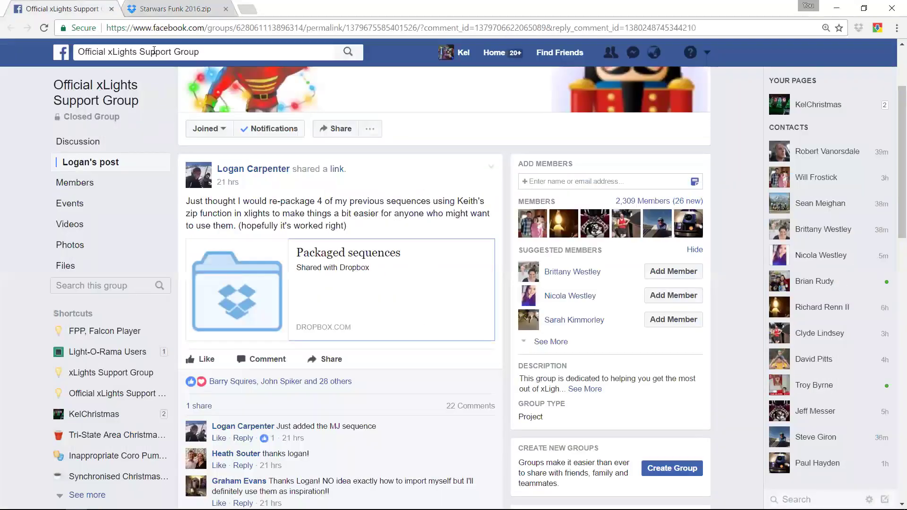
click(169, 5)
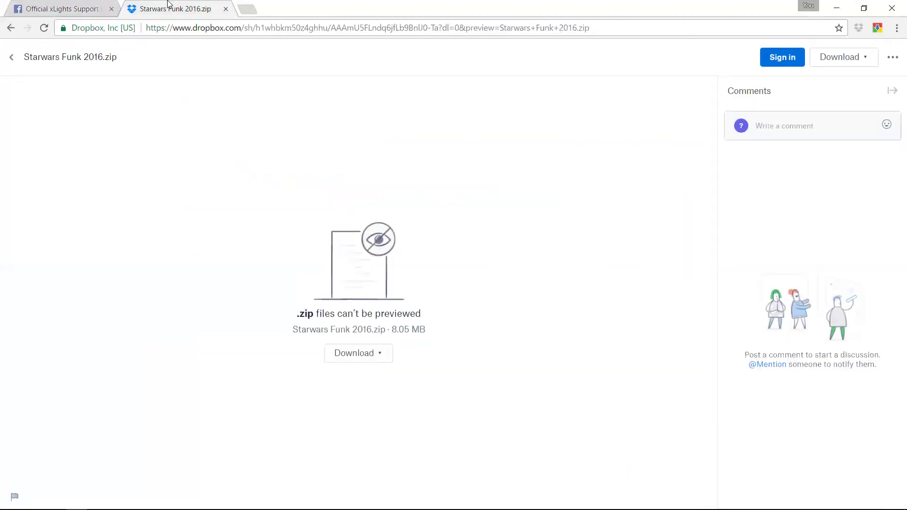
click(12, 57)
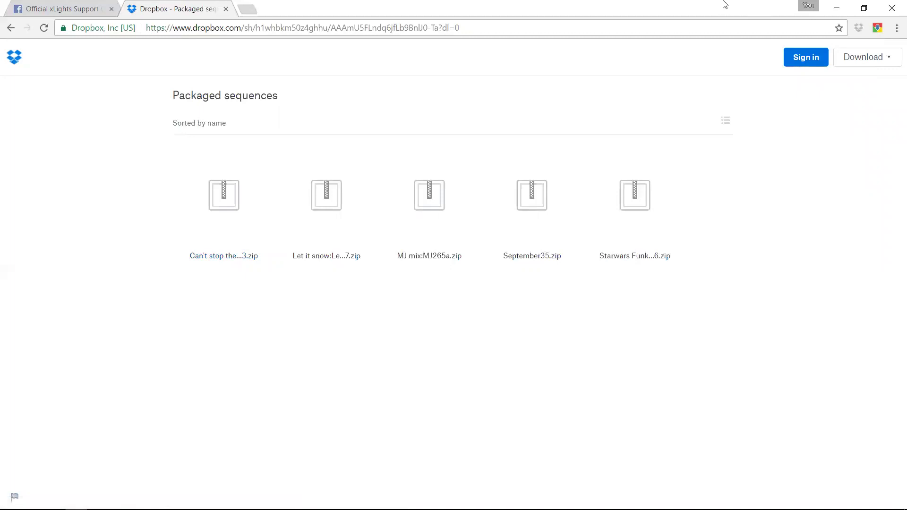
click(836, 8)
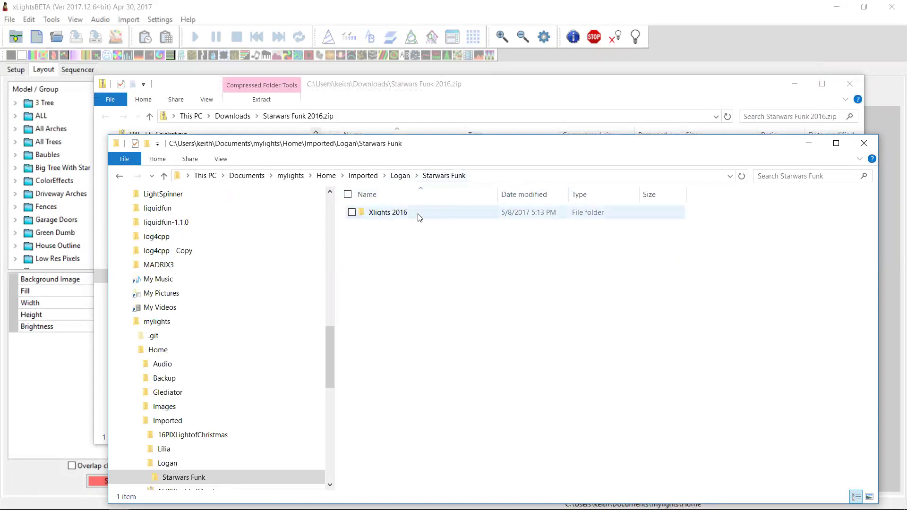
- Examine the extracted Xlights 2016 folder and its _lost subfolder, return to the author's folder, and switch to xLights
double_click(390, 214)
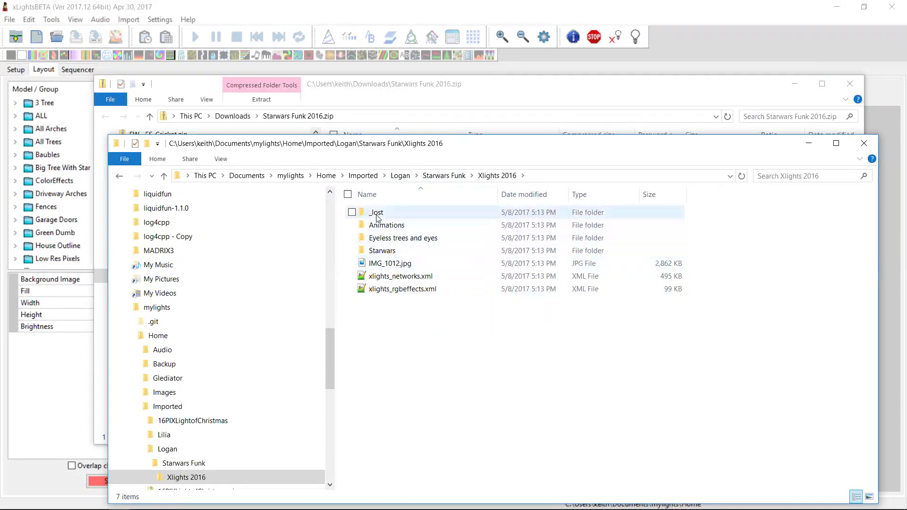
mouse_move(378, 216)
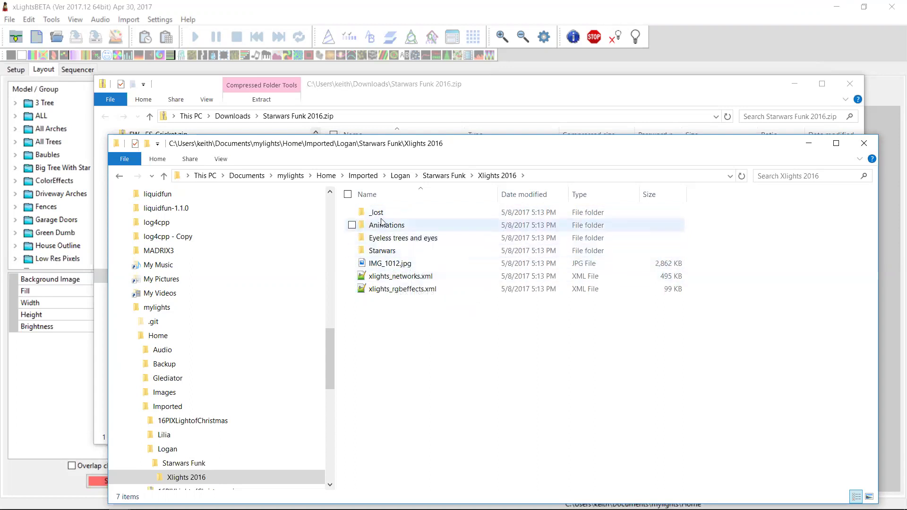
double_click(381, 215)
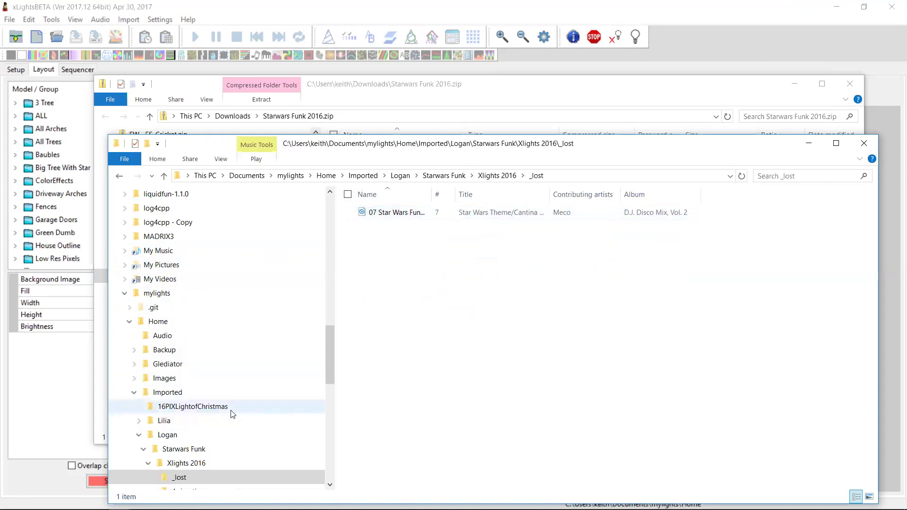
click(168, 435)
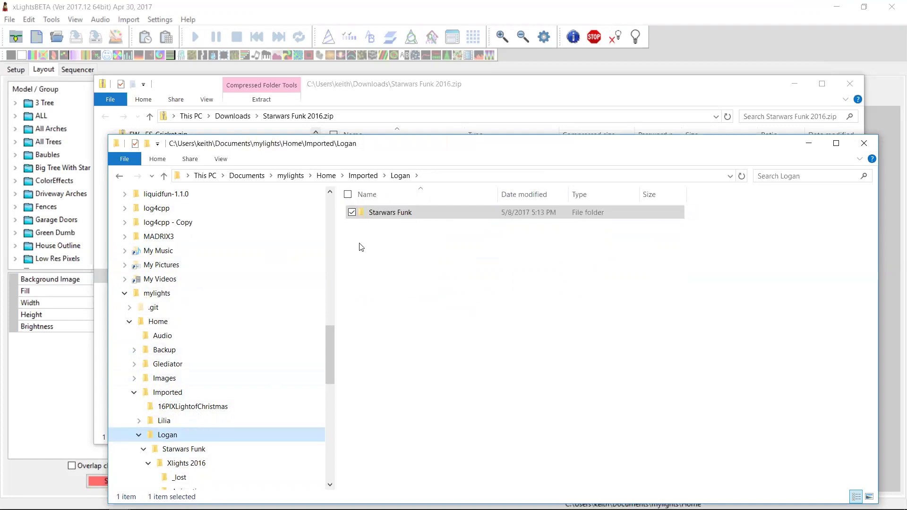
click(46, 373)
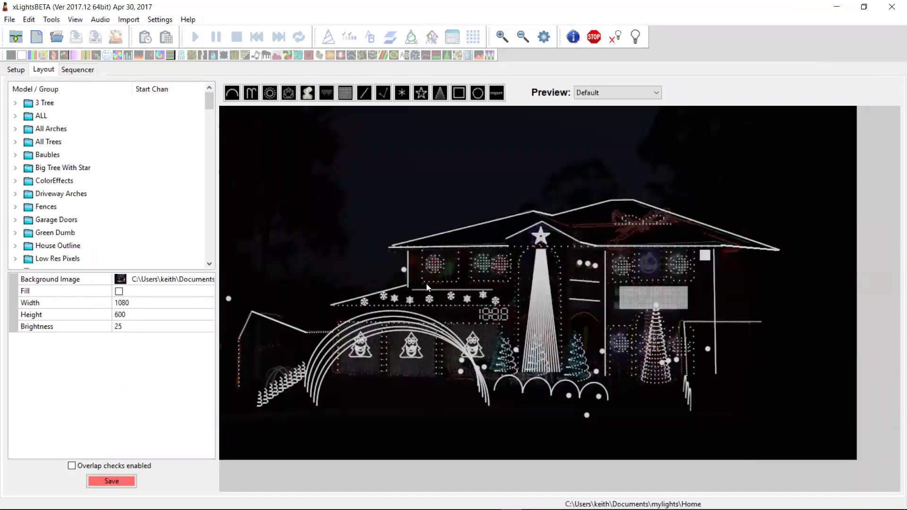
- Change the show directory to the Xlights 2016 folder inside the imported Starwars Funk folder, without saving changes to the current show
click(17, 70)
click(95, 105)
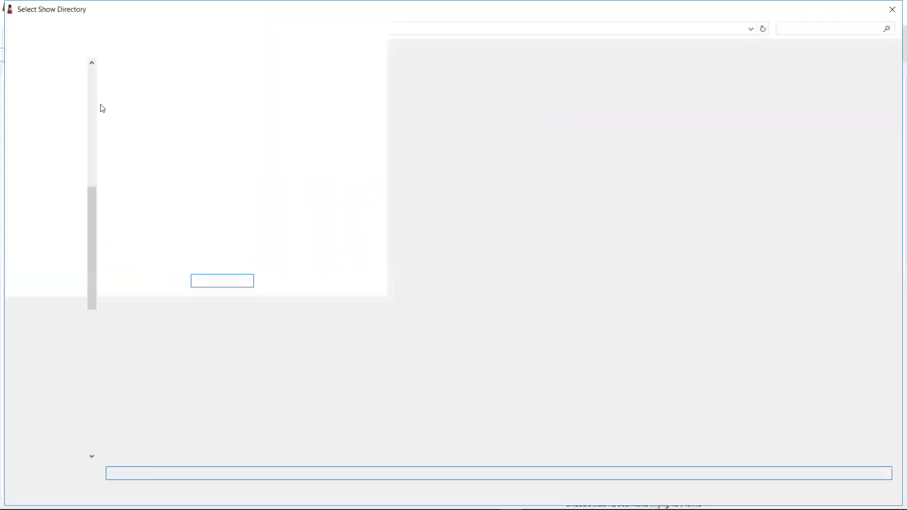
double_click(133, 131)
double_click(129, 109)
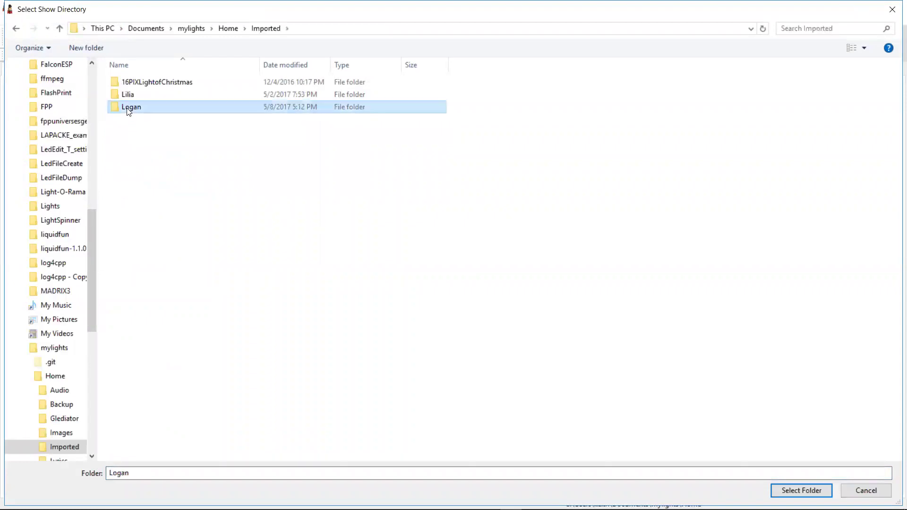
click(133, 89)
double_click(133, 89)
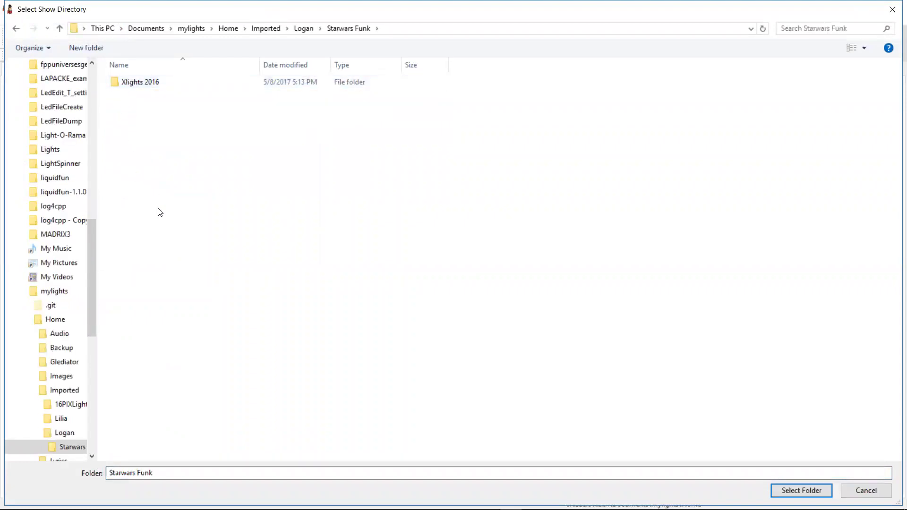
click(139, 82)
double_click(138, 80)
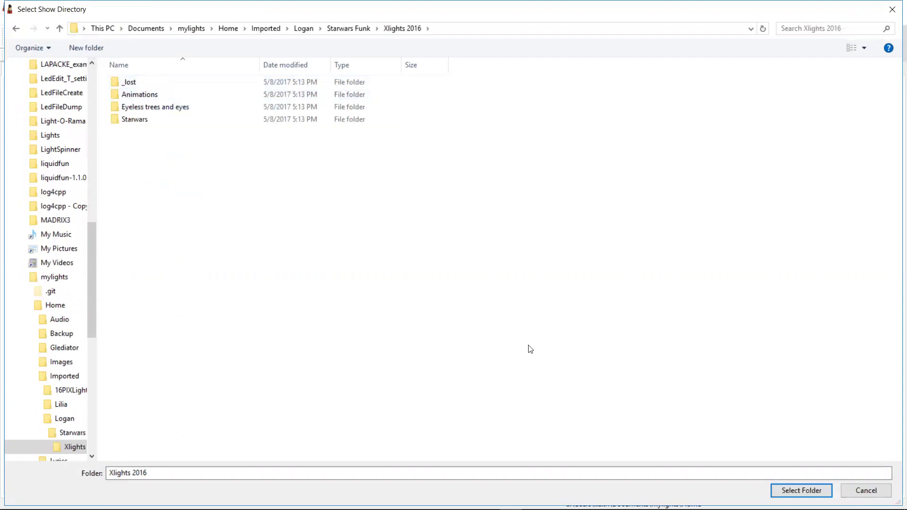
click(798, 491)
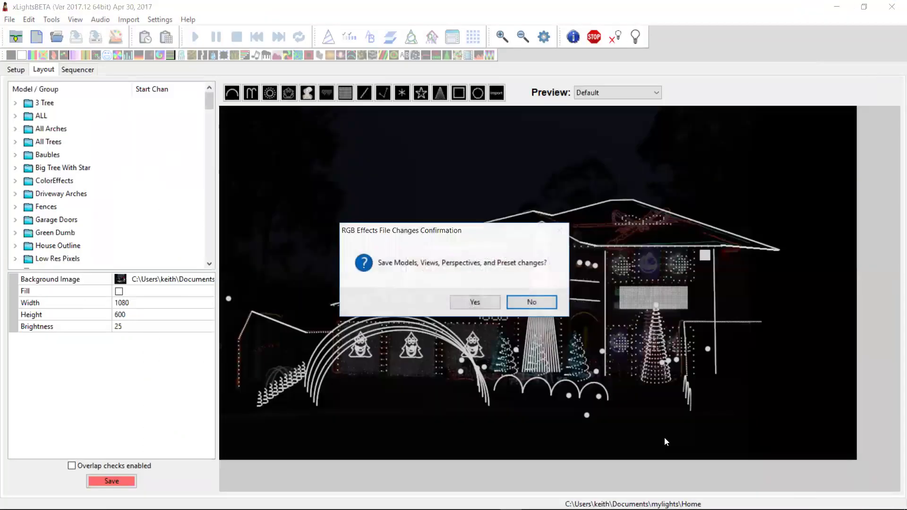
click(539, 303)
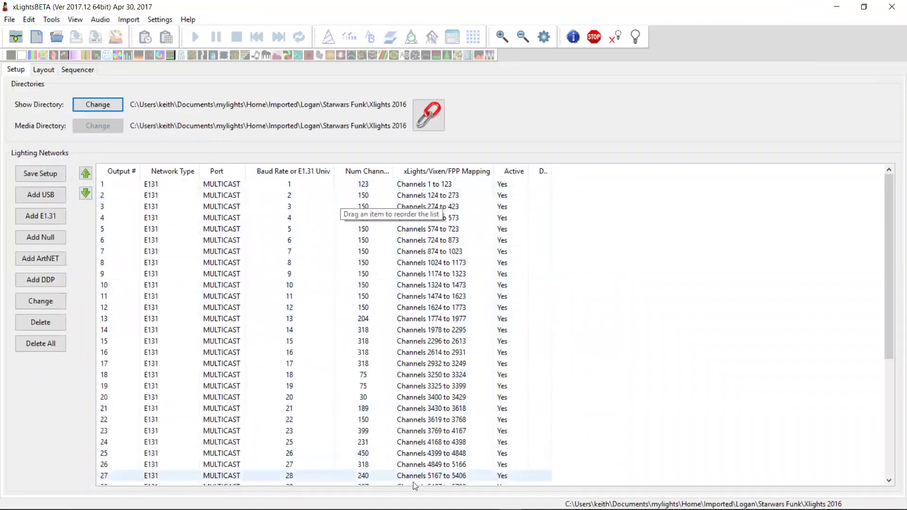
- View the imported show's layout and open the sequence Starwars Funk 2016.xml from its Starwars folder
click(51, 69)
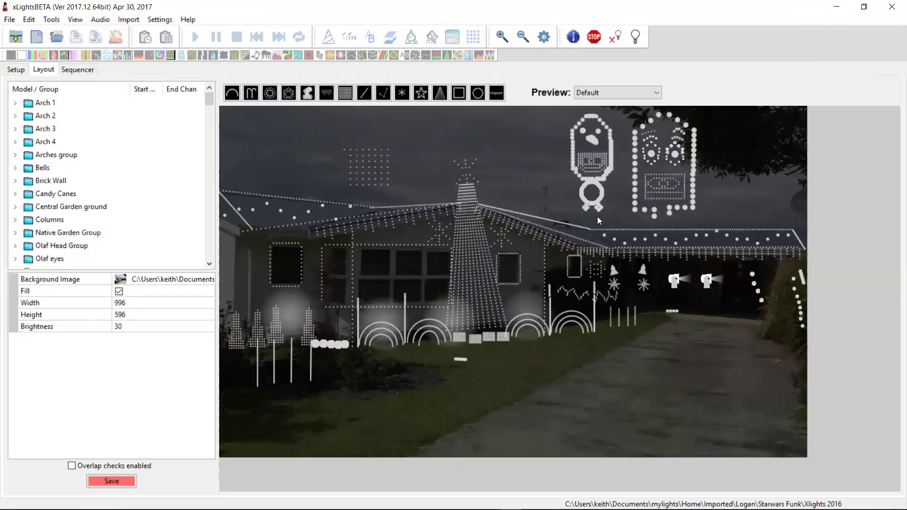
click(55, 37)
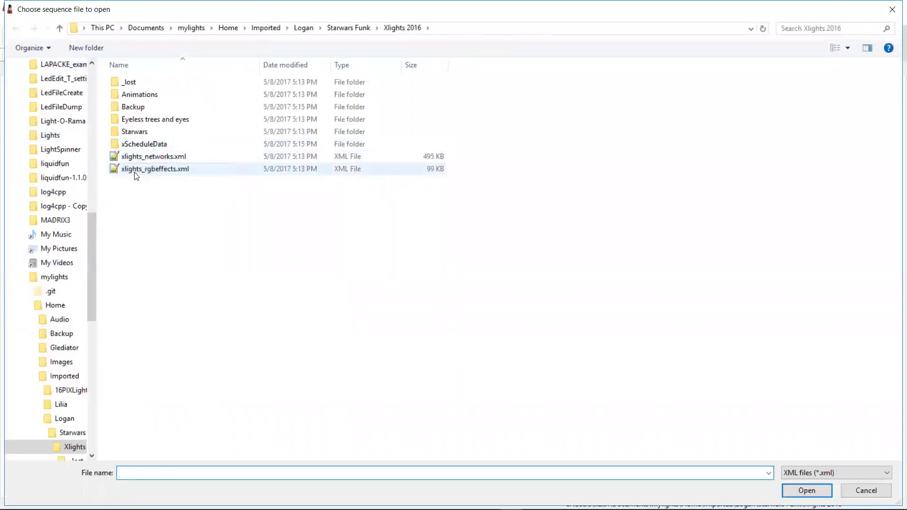
double_click(141, 133)
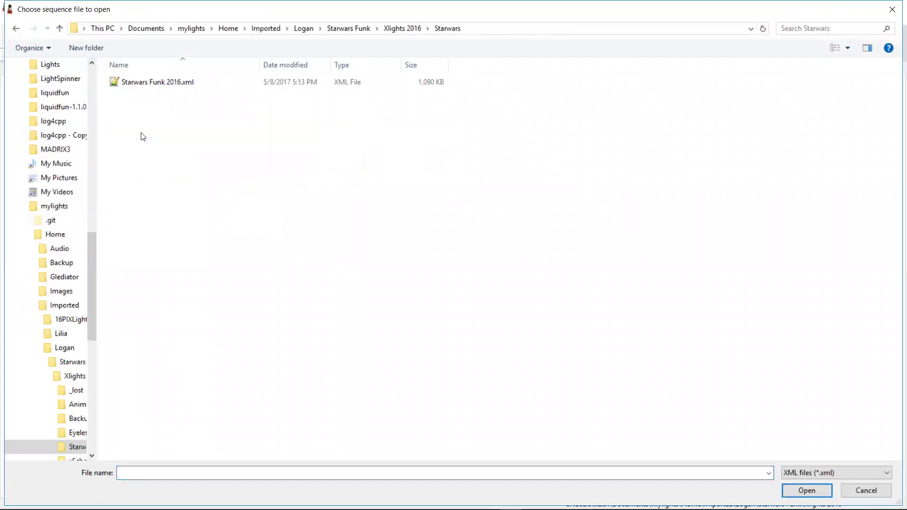
double_click(141, 81)
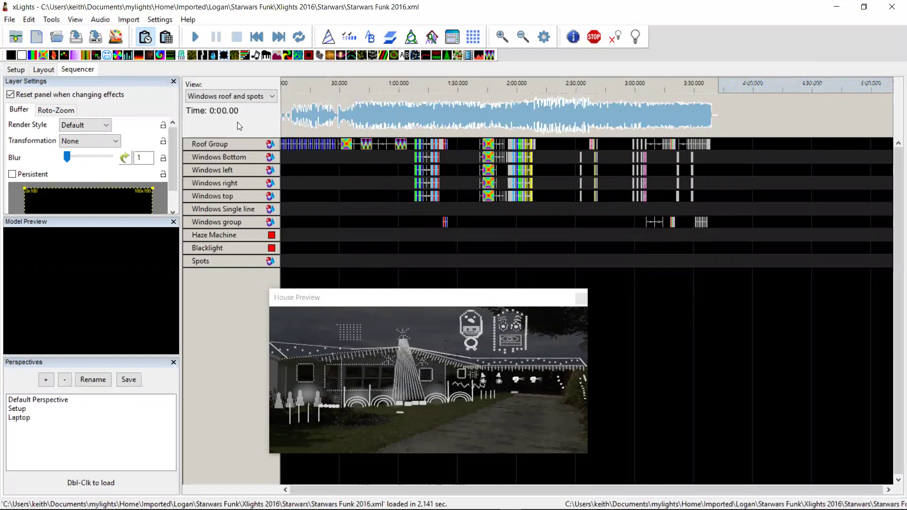
- Render the whole sequence, play it from the start and from about 1:07 in the house preview, and stop playback
click(142, 38)
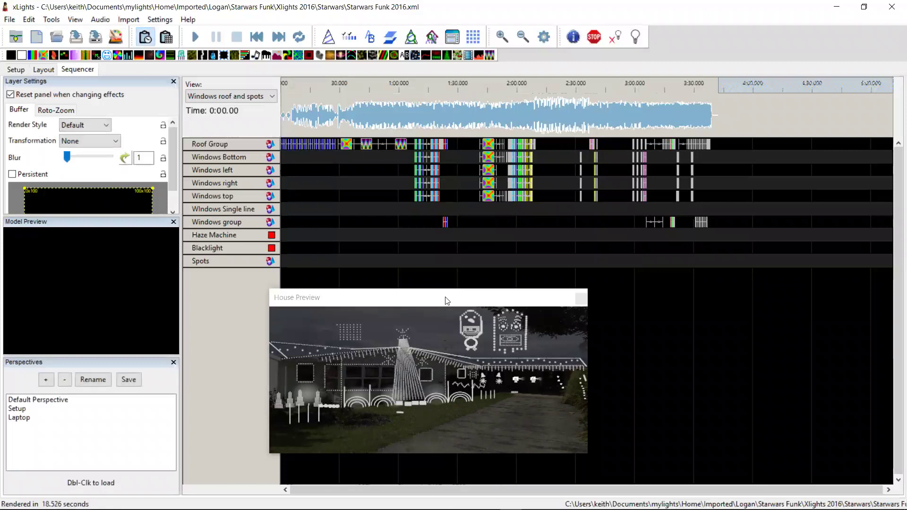
click(195, 40)
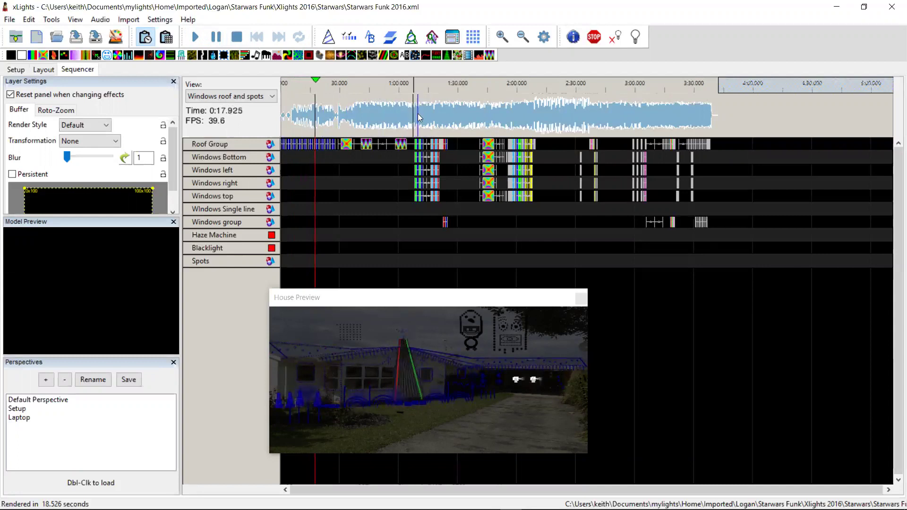
click(415, 85)
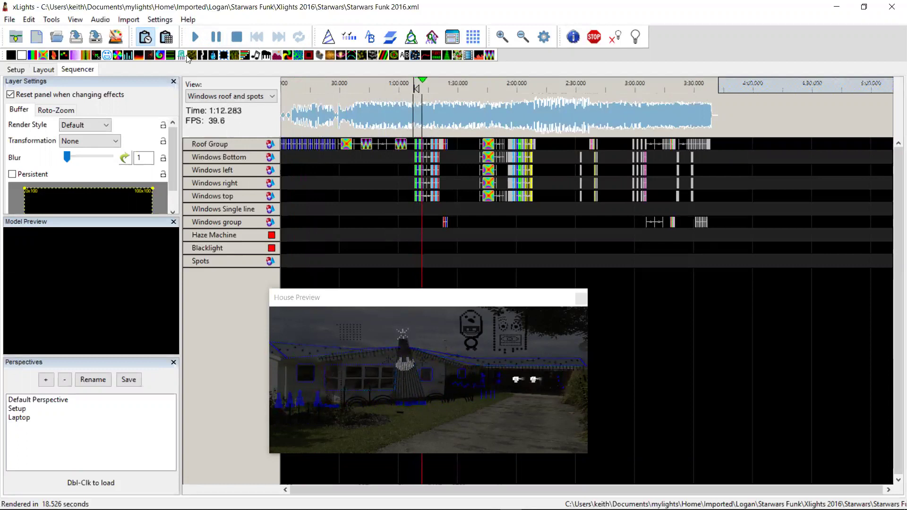
click(241, 33)
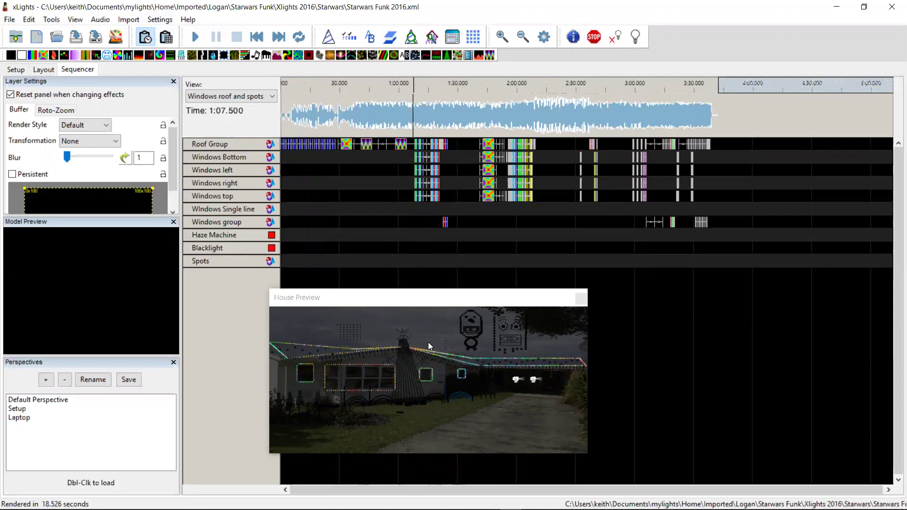
- Run Check Sequence and examine the report's sections on overlapping channels, odd custom models and groups spanning different previews
click(51, 19)
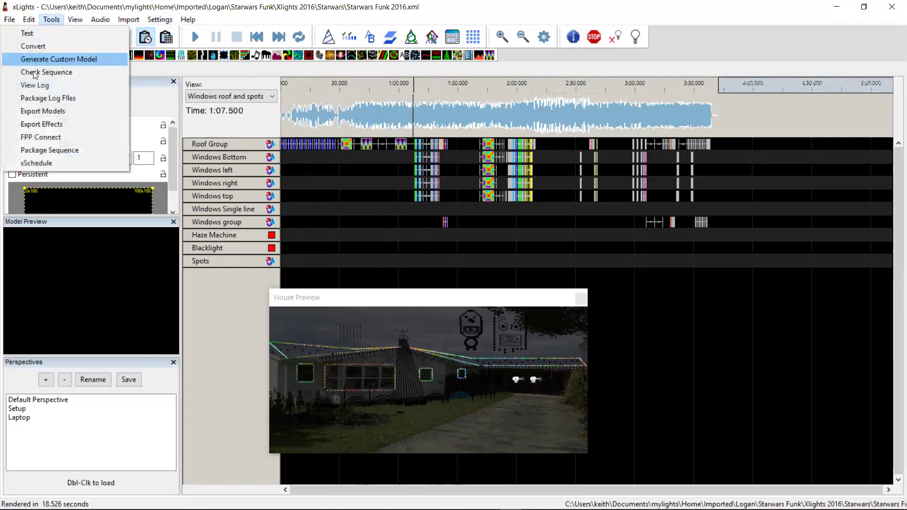
click(35, 72)
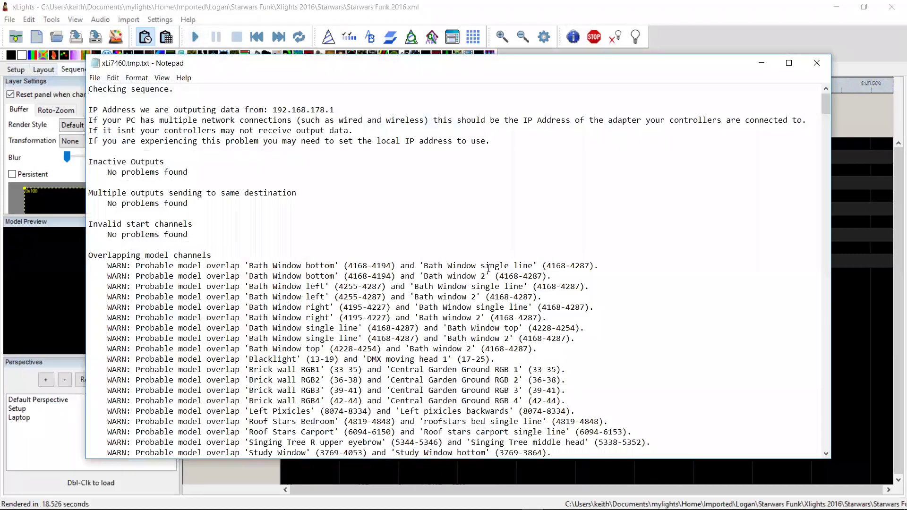
scroll(488, 268, down, 15)
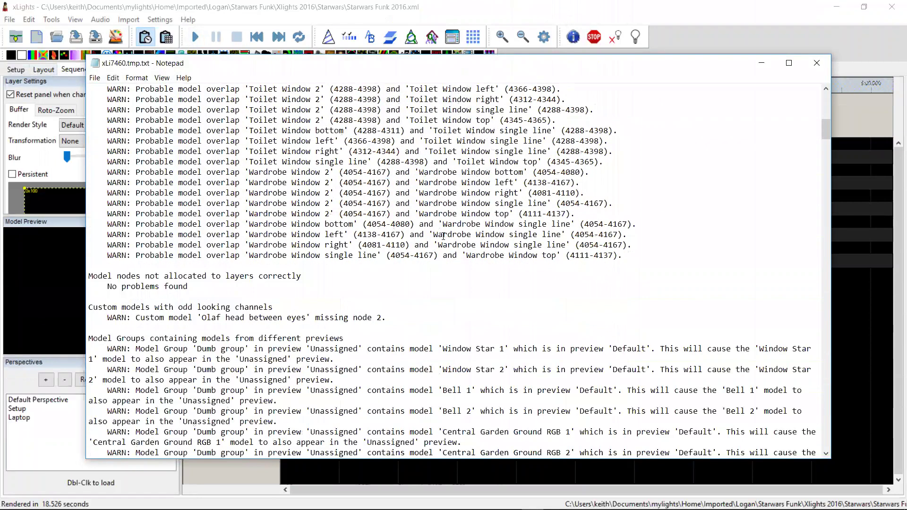
scroll(422, 260, down, 2)
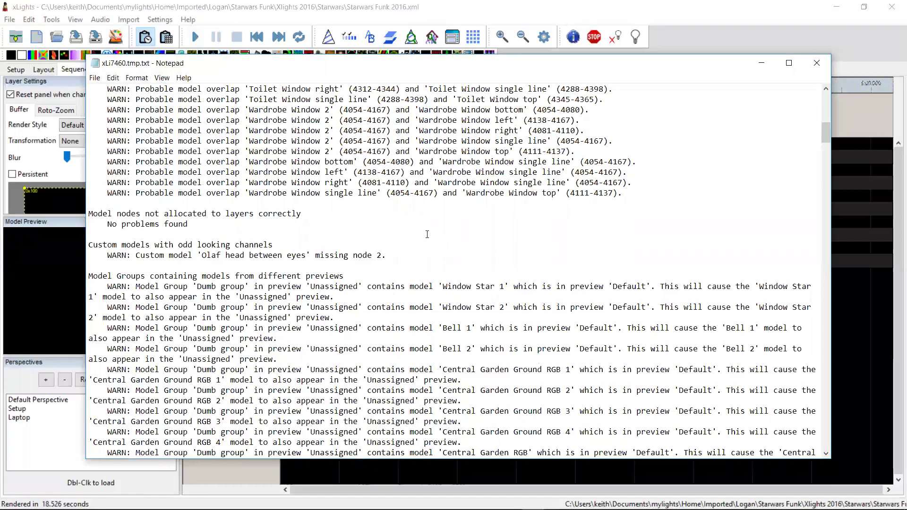
scroll(427, 234, down, 5)
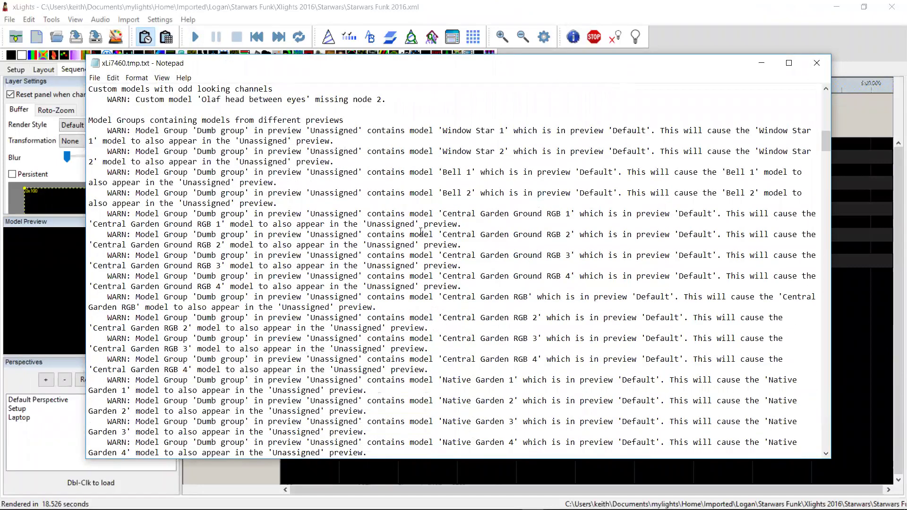
scroll(421, 232, down, 12)
scroll(416, 234, up, 7)
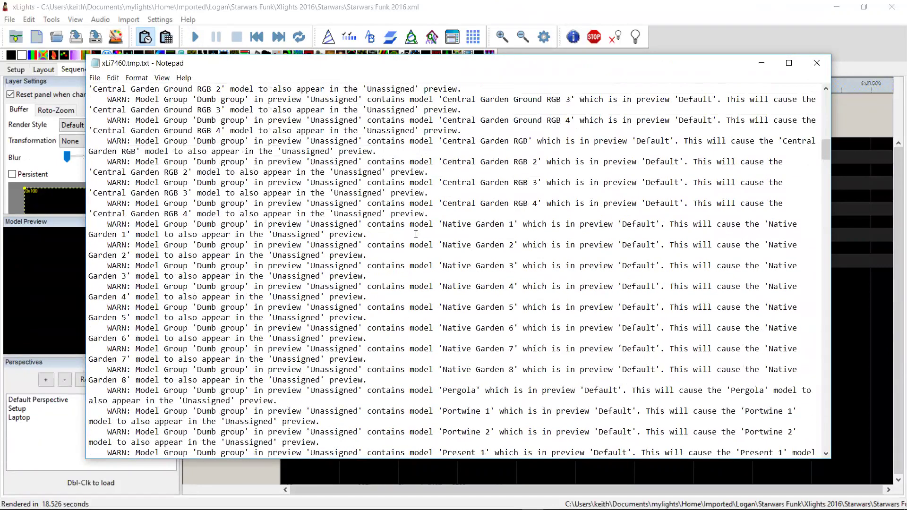
scroll(412, 233, up, 8)
click(291, 203)
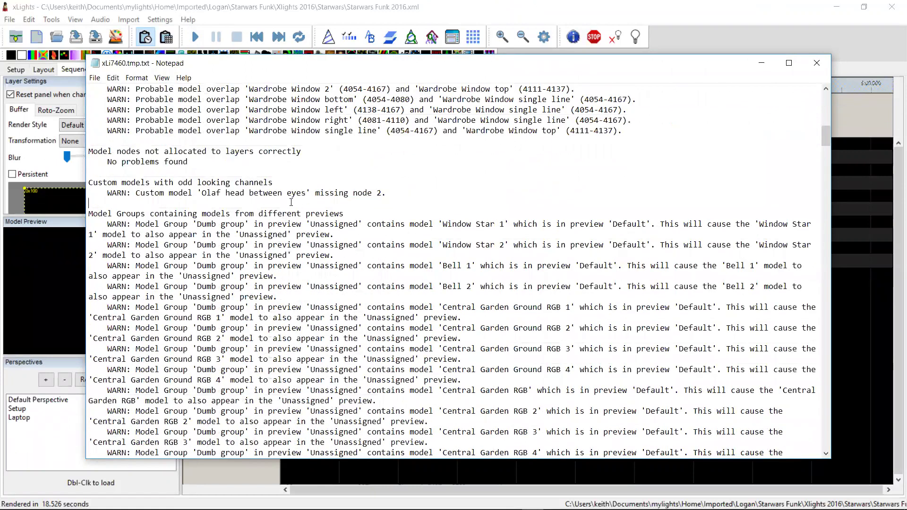
drag(210, 193, 387, 194)
click(420, 272)
- Read the rest of the check report through the hidden-model and effect problems sections to the end, and close it
scroll(423, 272, down, 11)
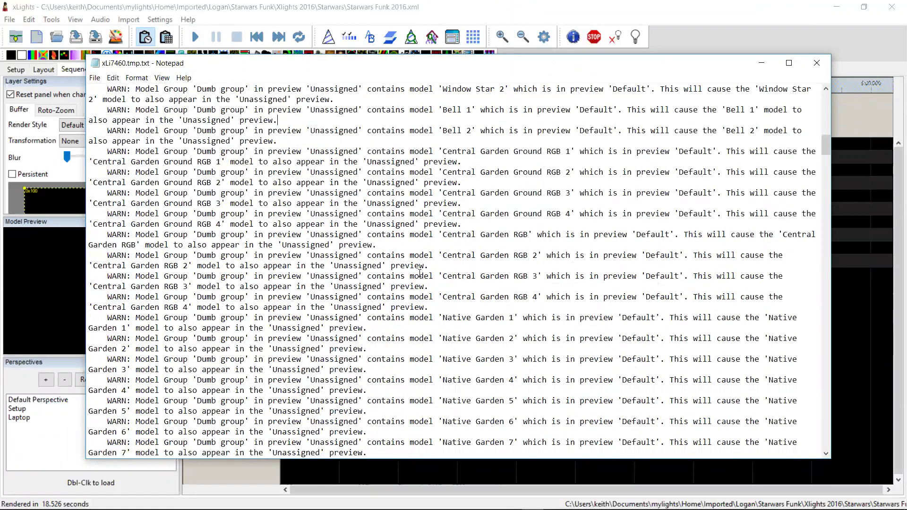
scroll(423, 272, down, 20)
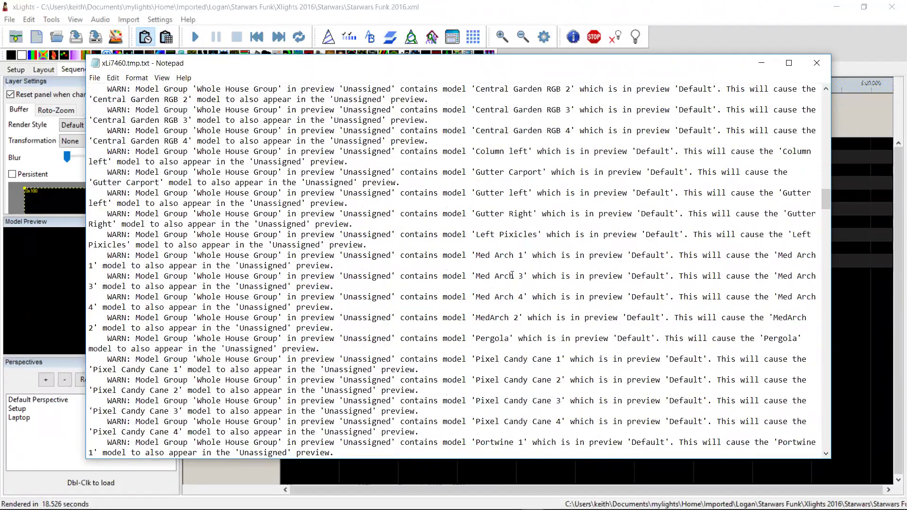
scroll(516, 282, down, 20)
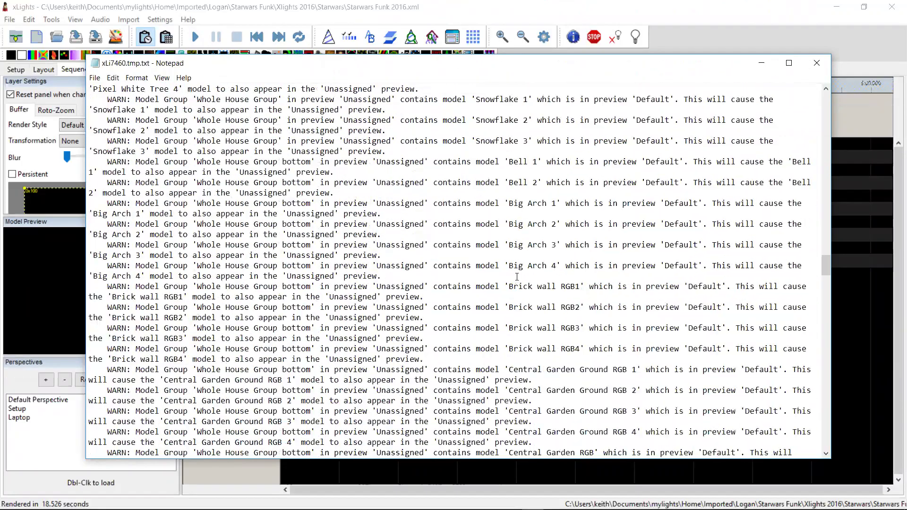
scroll(518, 278, down, 20)
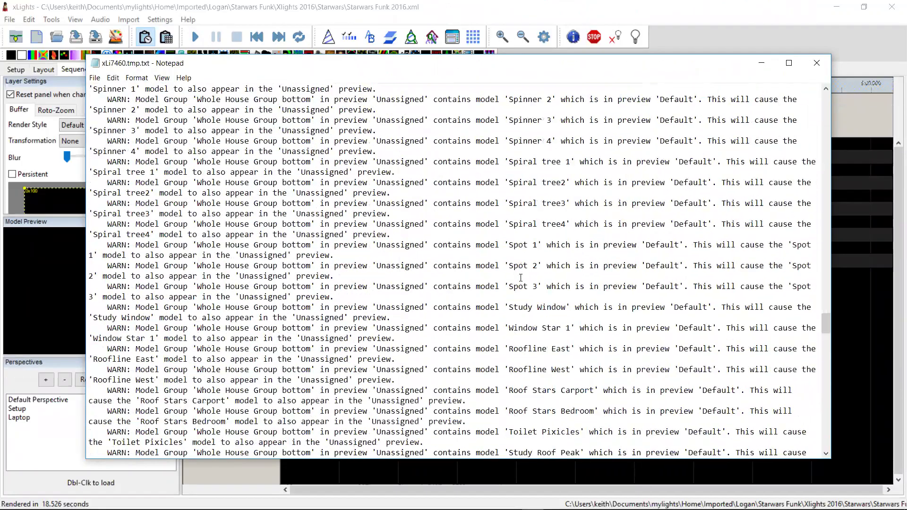
scroll(520, 279, down, 20)
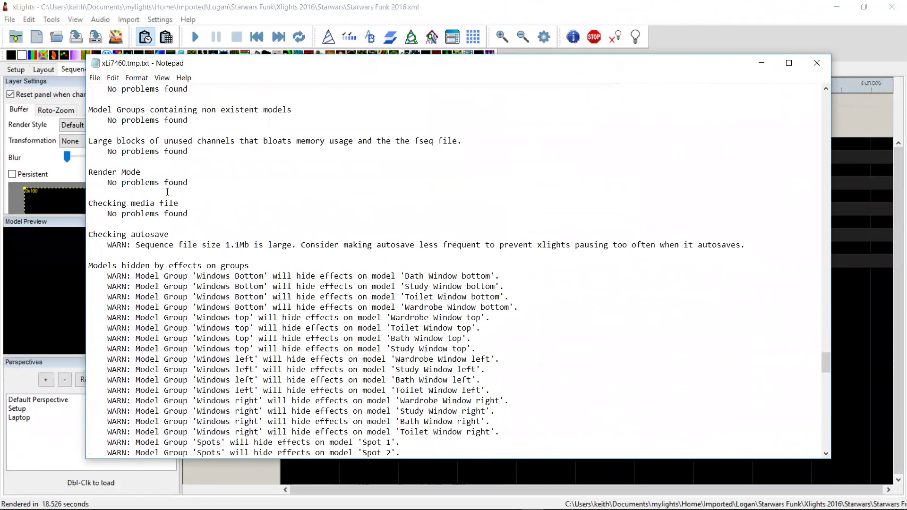
scroll(209, 219, down, 15)
scroll(209, 218, down, 20)
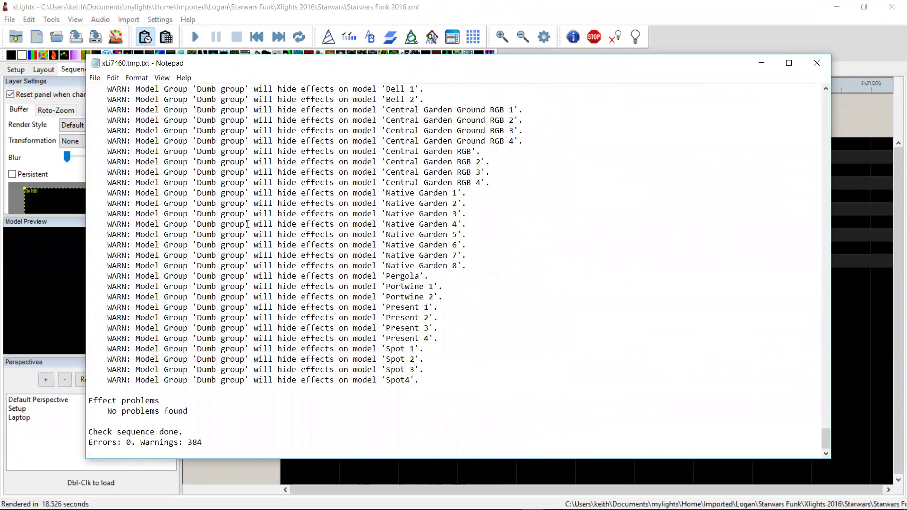
drag(195, 408, 89, 401)
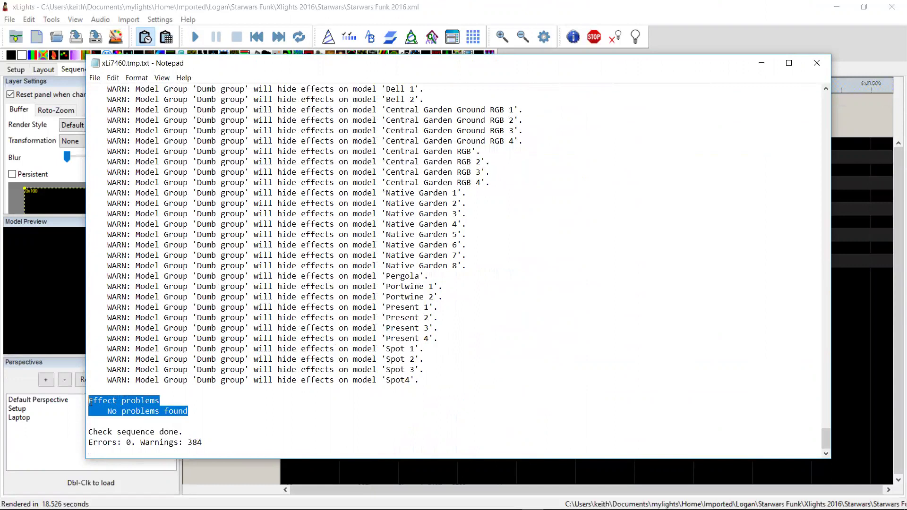
click(204, 409)
drag(211, 411, 85, 397)
click(815, 66)
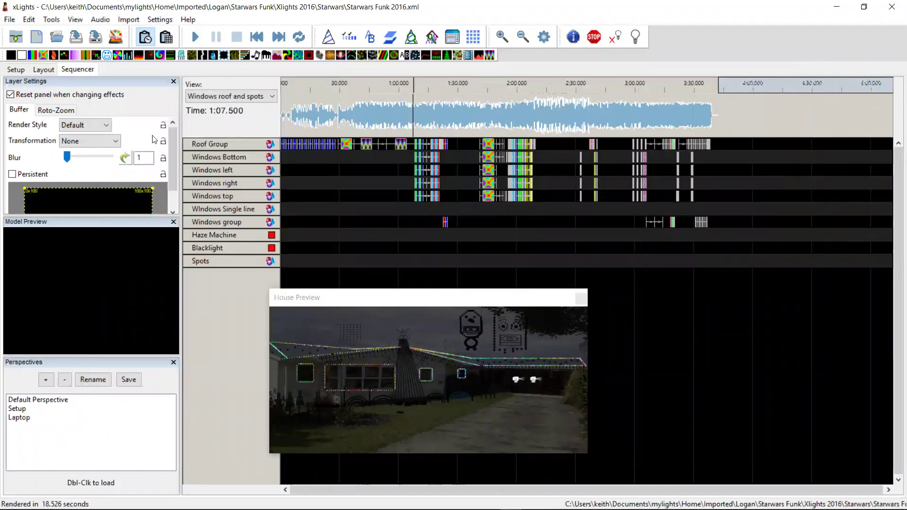
- Save the rendered sequence, and select the Megatree in the layout to inspect its model properties
click(77, 38)
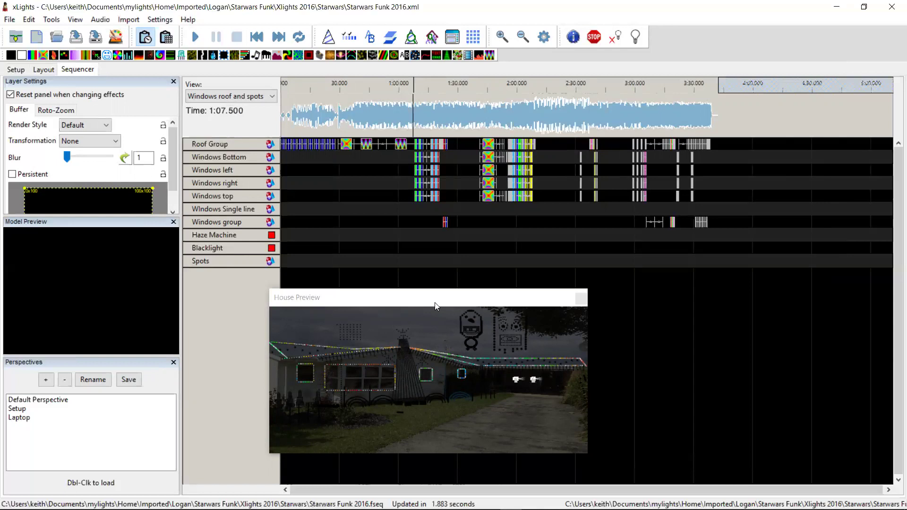
click(39, 70)
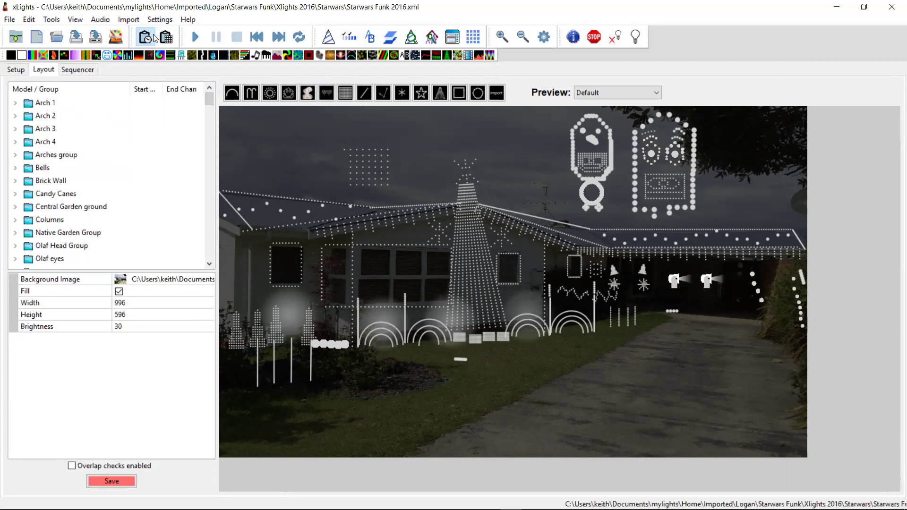
click(53, 22)
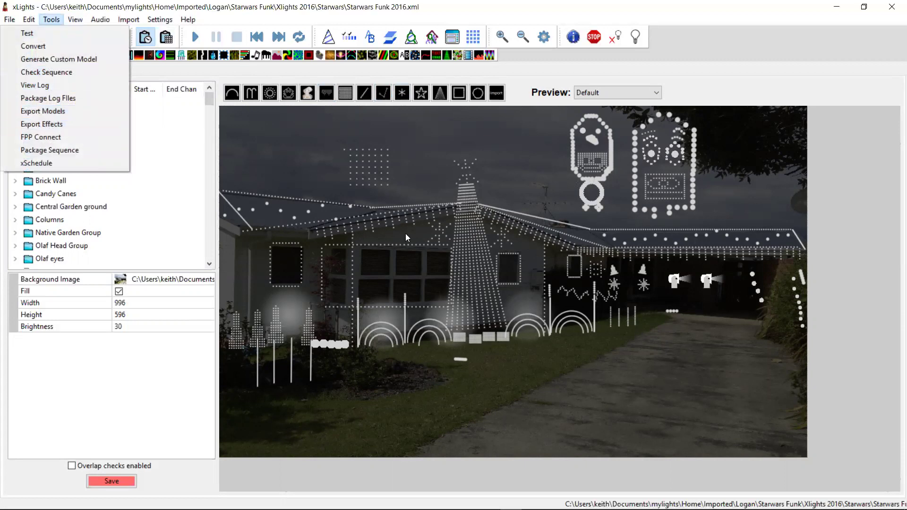
click(532, 369)
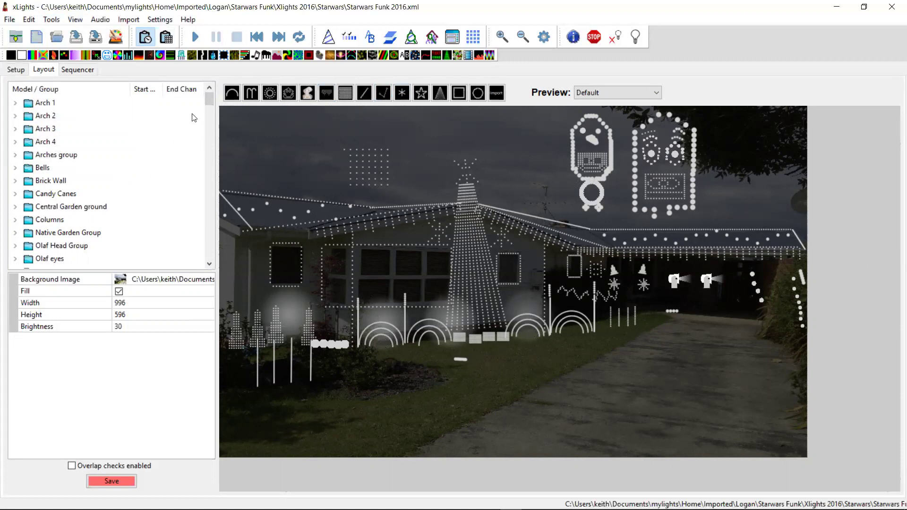
drag(209, 97, 211, 151)
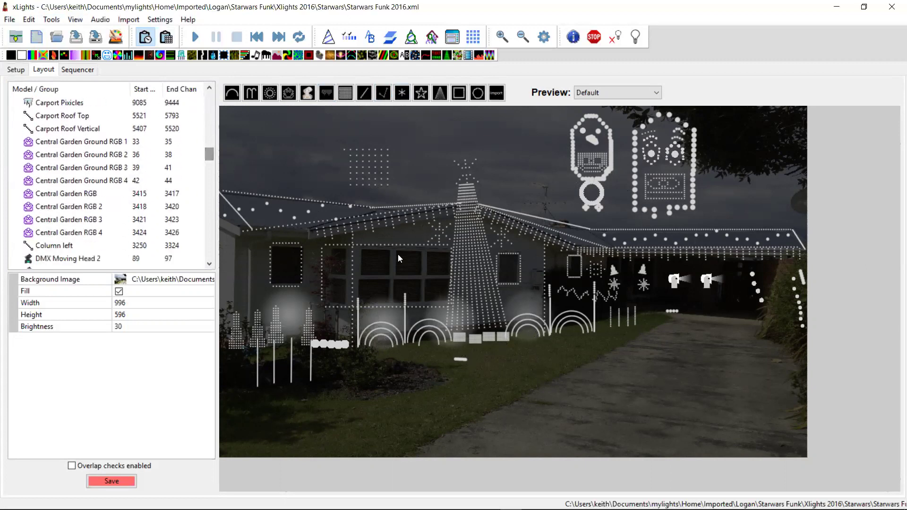
click(488, 264)
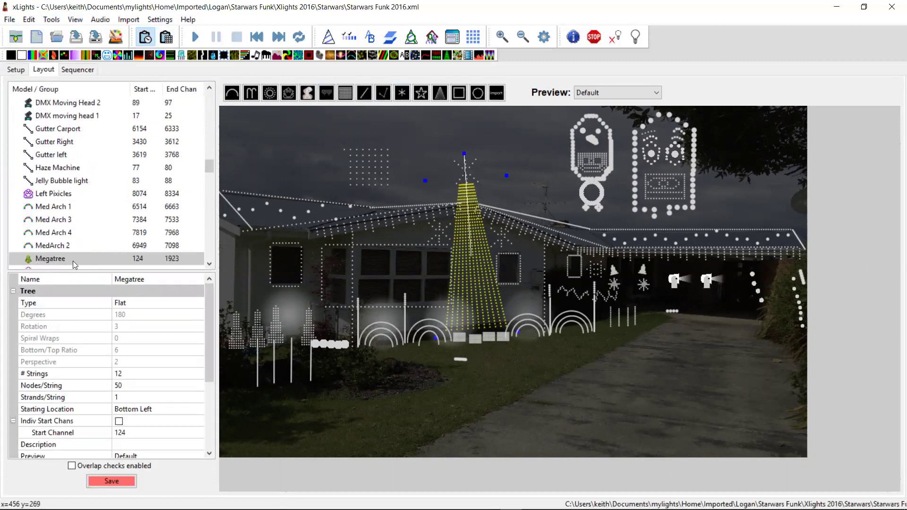
- Inspect the properties of the four Central Garden Ground RGB trees and the first Pixel White Tree in the layout
click(239, 335)
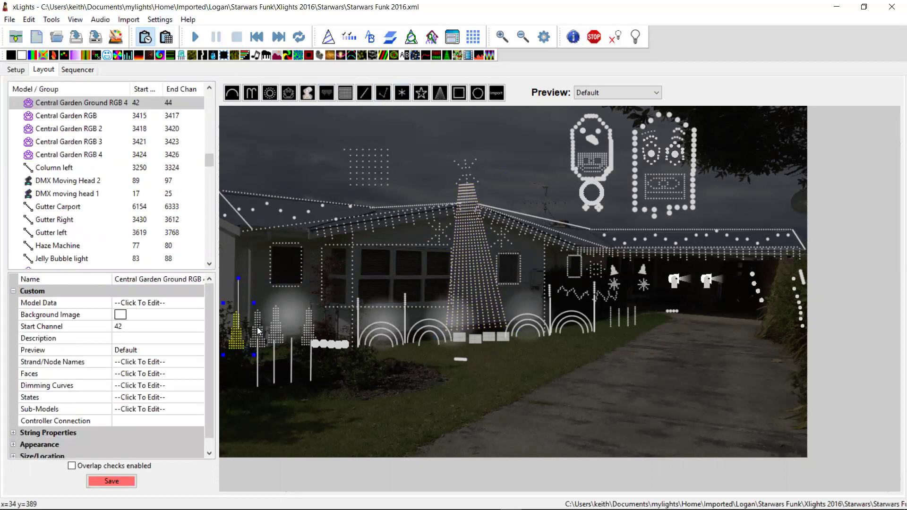
click(258, 330)
click(275, 329)
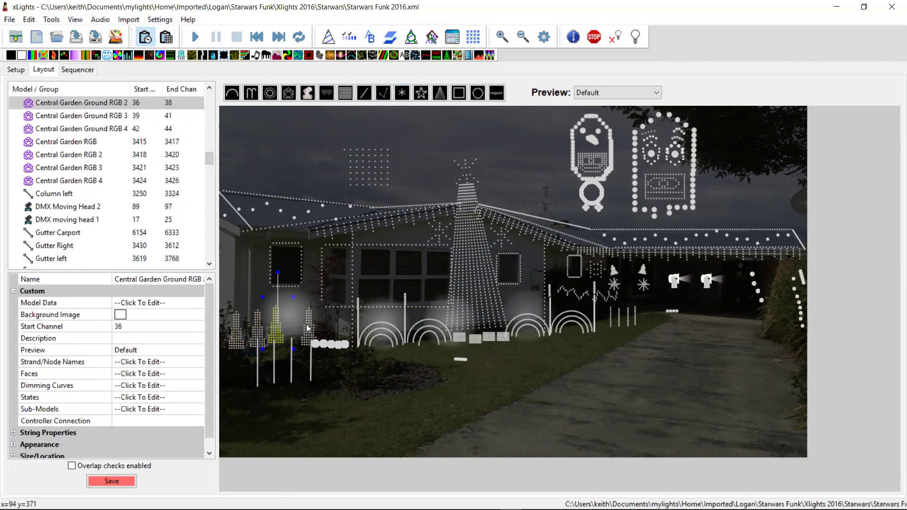
click(307, 328)
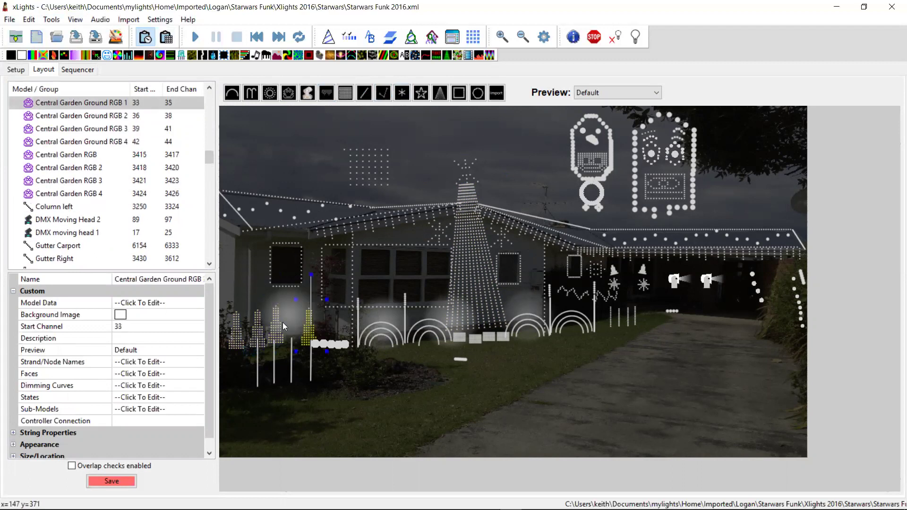
click(256, 363)
click(258, 362)
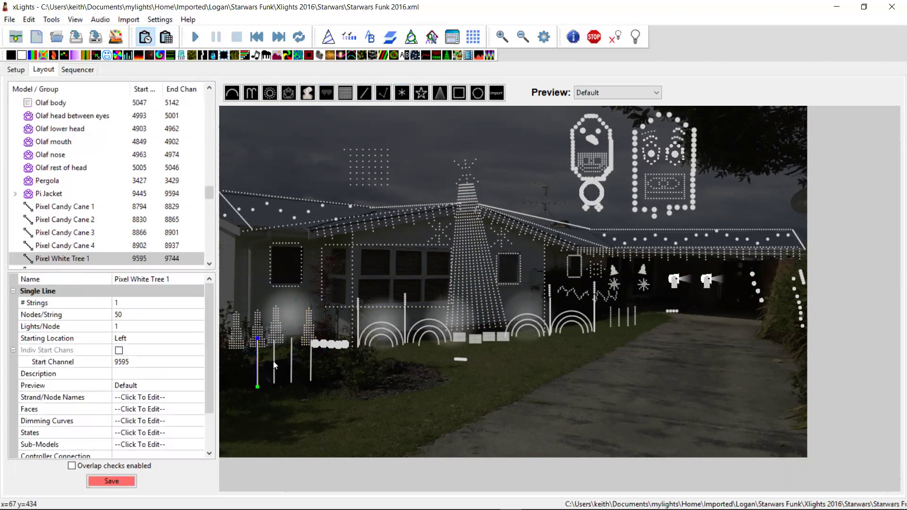
click(280, 364)
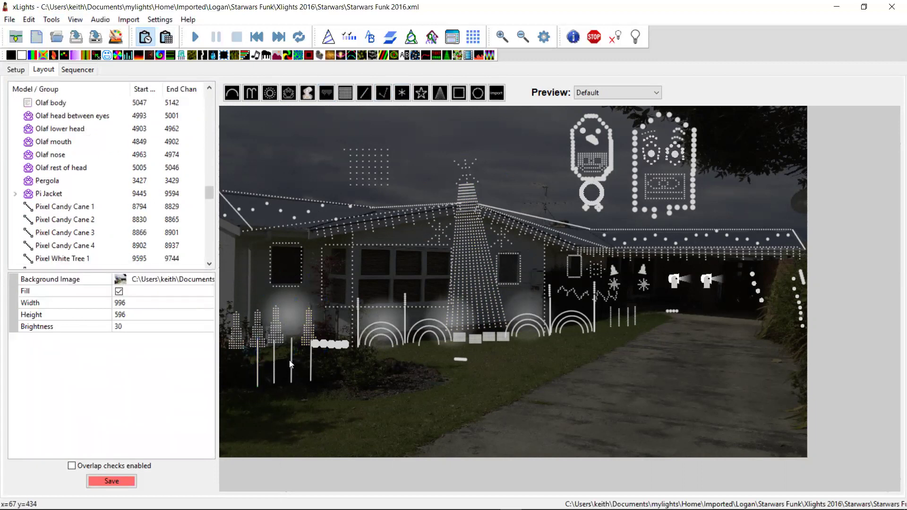
- Inspect the model properties of Spiral tree 1, Spiral tree2 and Pixel Candy Cane 1 in the layout
click(358, 320)
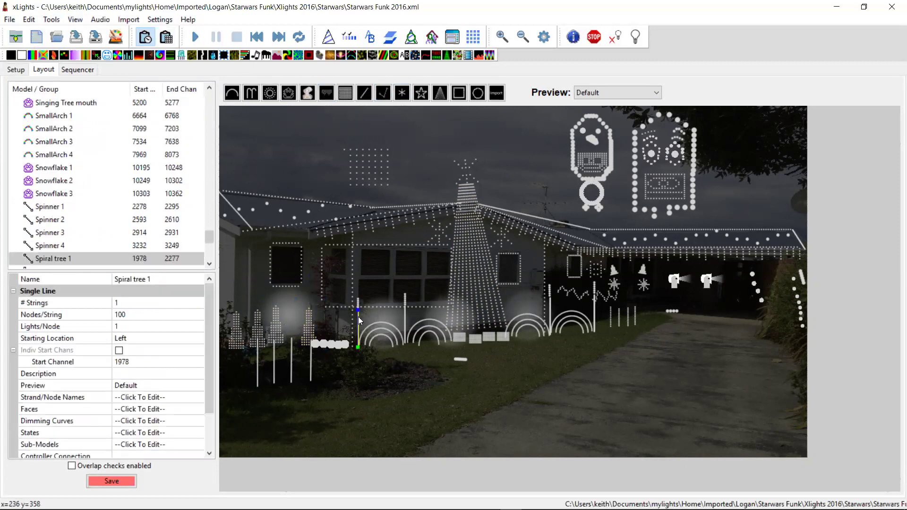
click(406, 322)
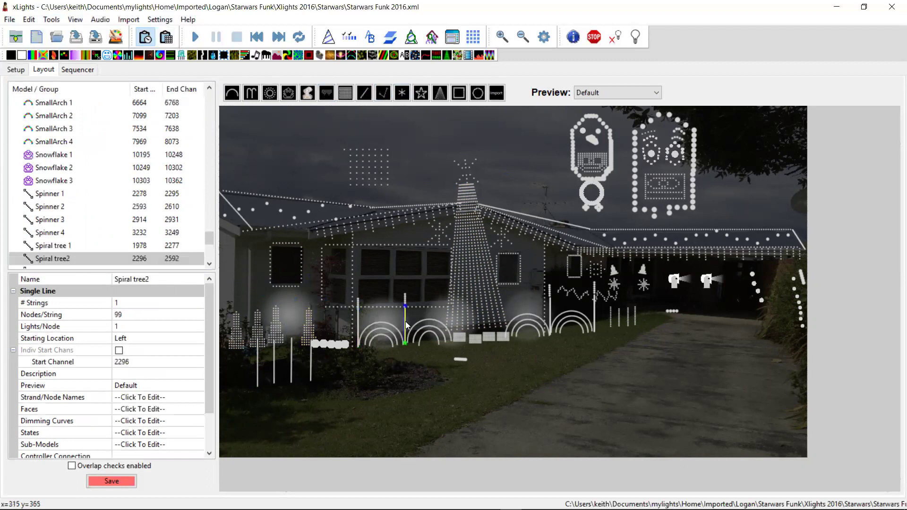
click(548, 312)
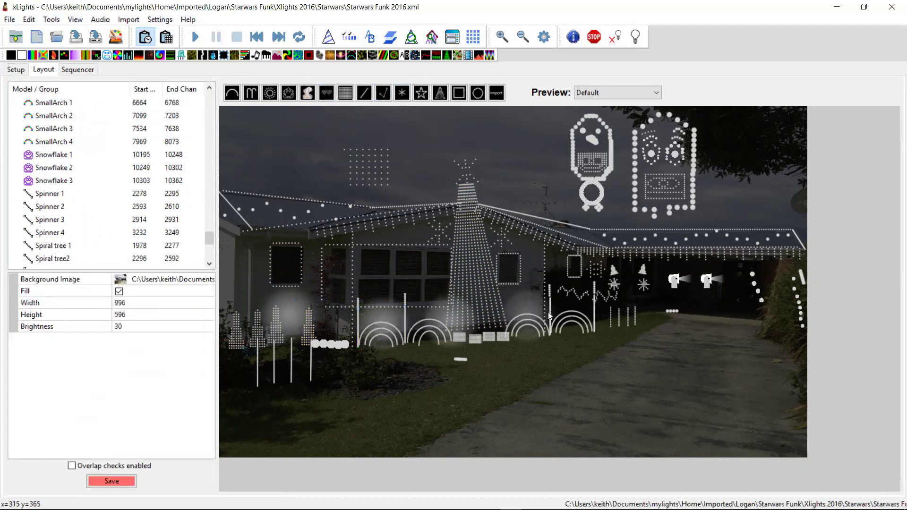
click(610, 322)
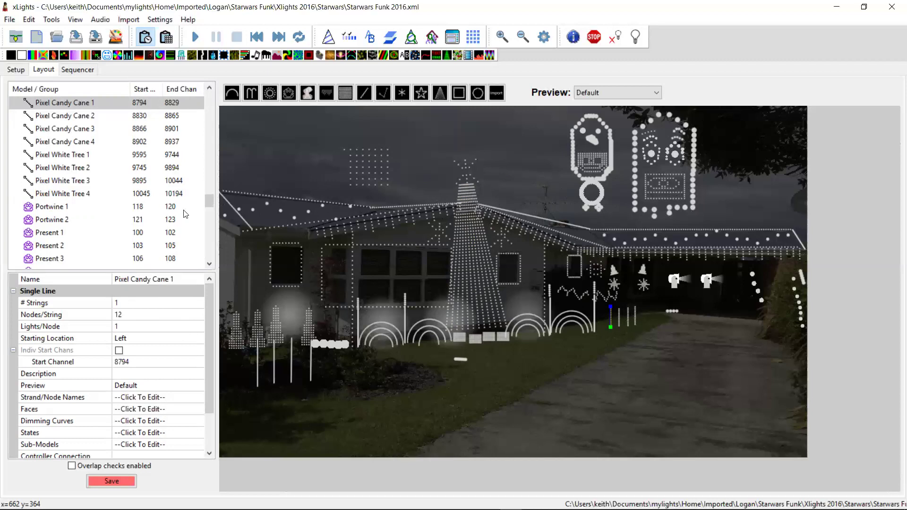
- Review which models belong to the Arch 1, Arches group, Candy Canes and Columns groups
drag(209, 203, 213, 99)
click(51, 103)
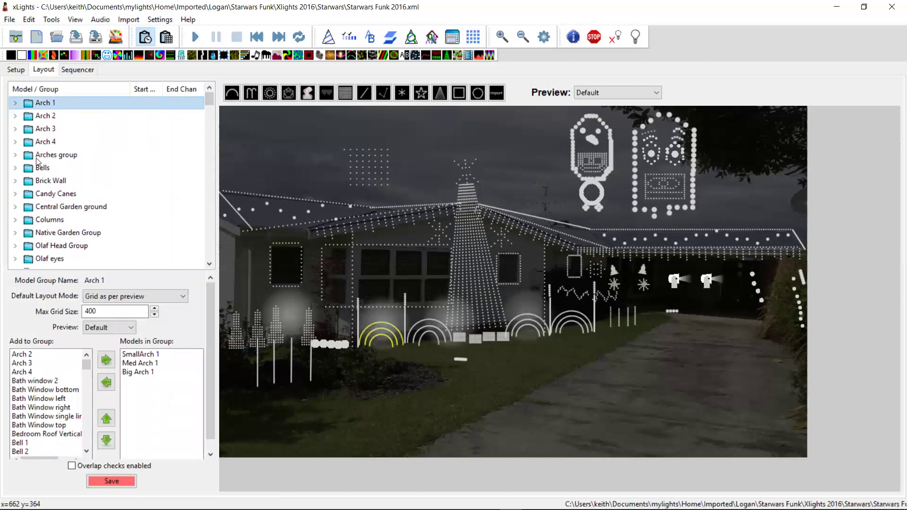
click(55, 159)
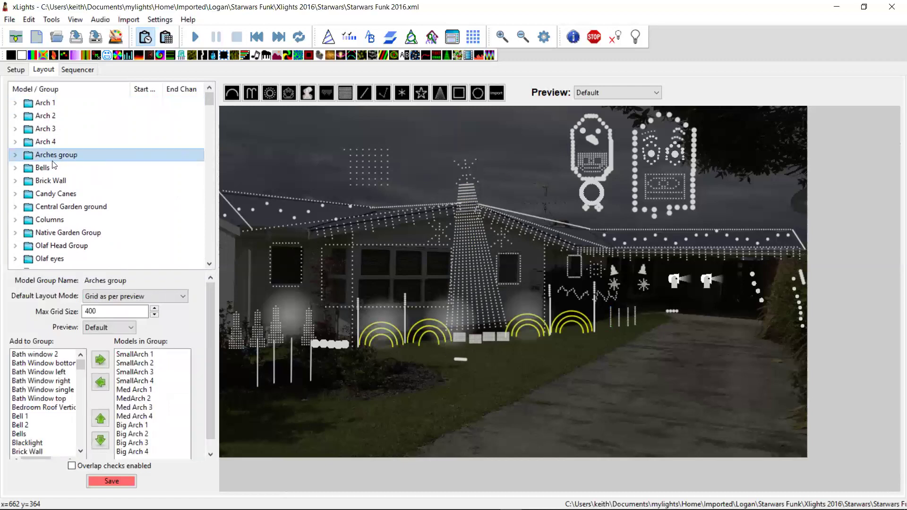
click(54, 197)
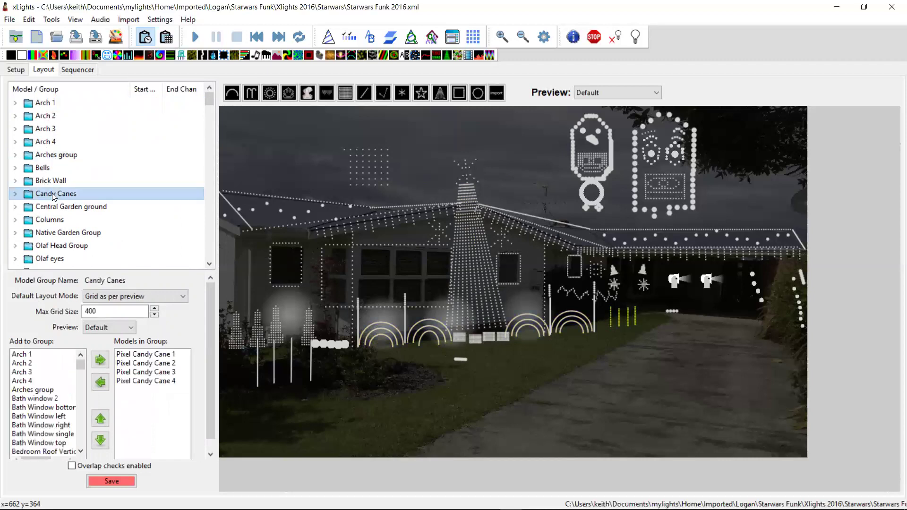
click(55, 222)
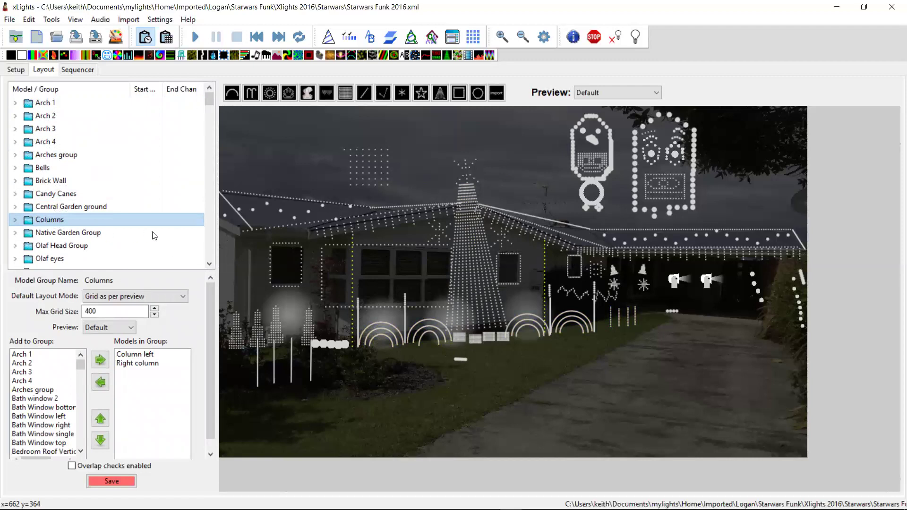
- Review the members of the Pixicles, Pixicles Carport, Portwine and Presents groups
drag(208, 101, 207, 105)
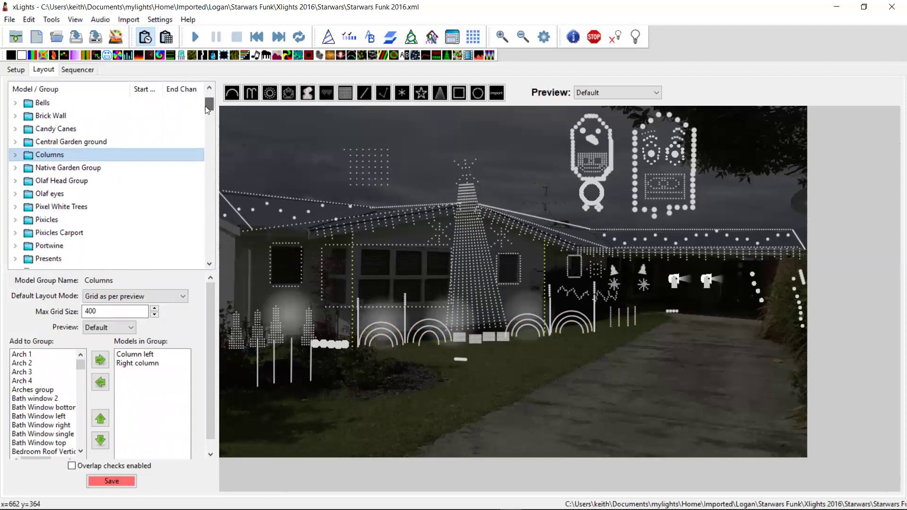
click(57, 220)
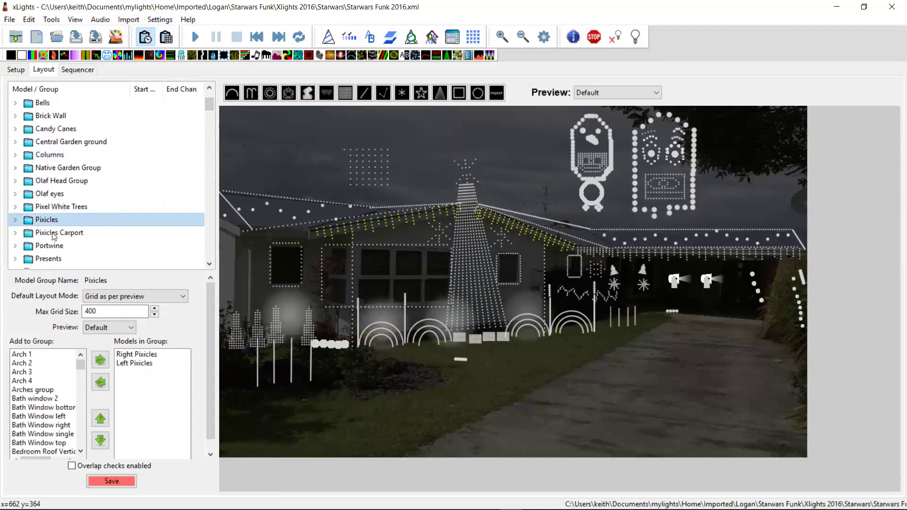
click(54, 236)
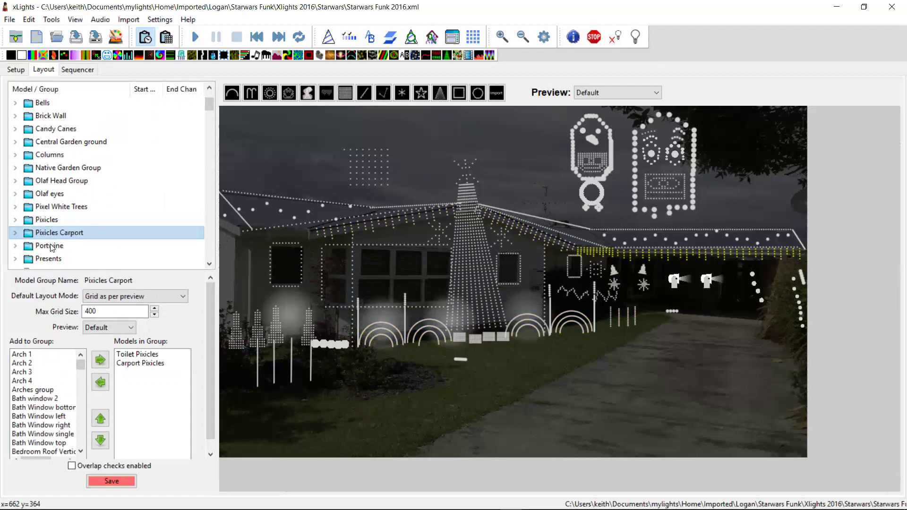
click(52, 247)
click(61, 260)
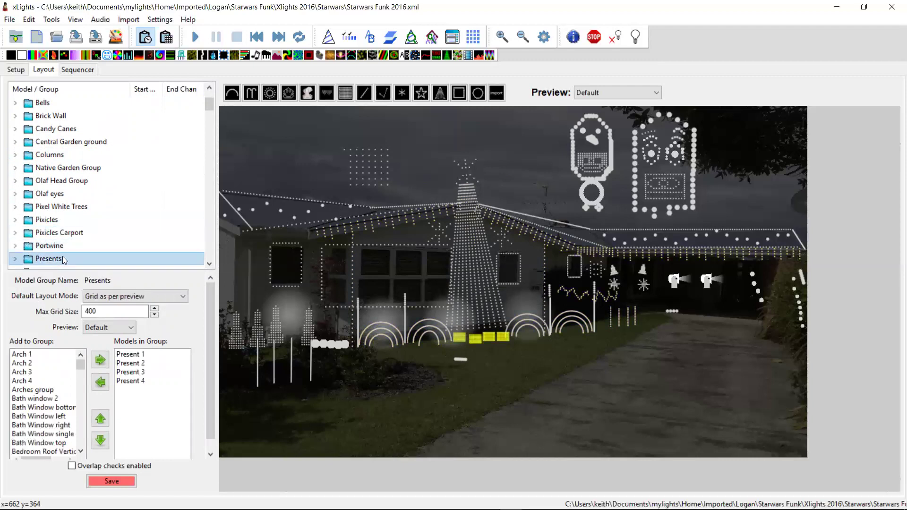
- Examine the Roof Stars group and briefly expand it to view its member models and their channels
scroll(211, 265, down, 6)
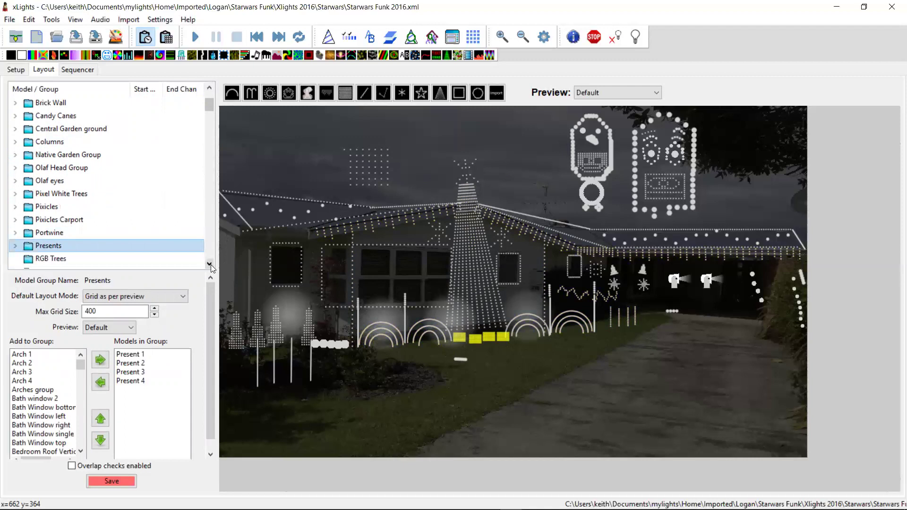
click(210, 265)
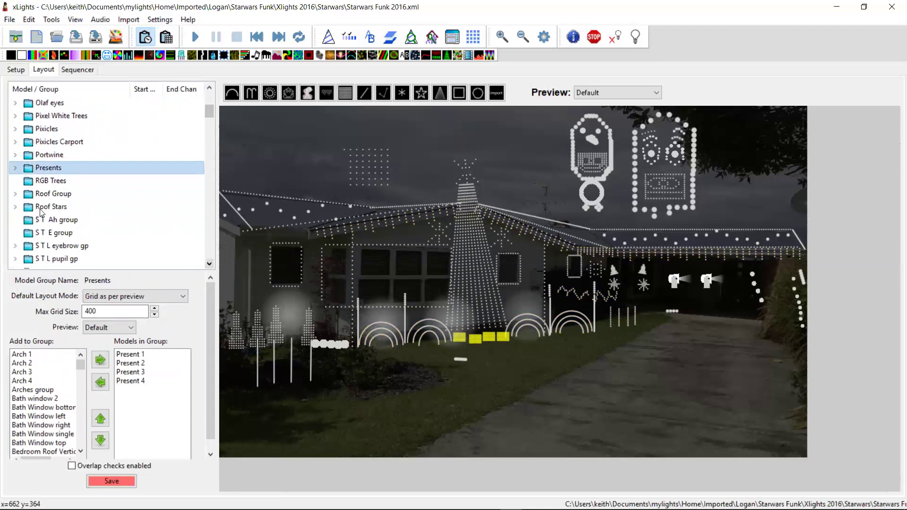
click(41, 208)
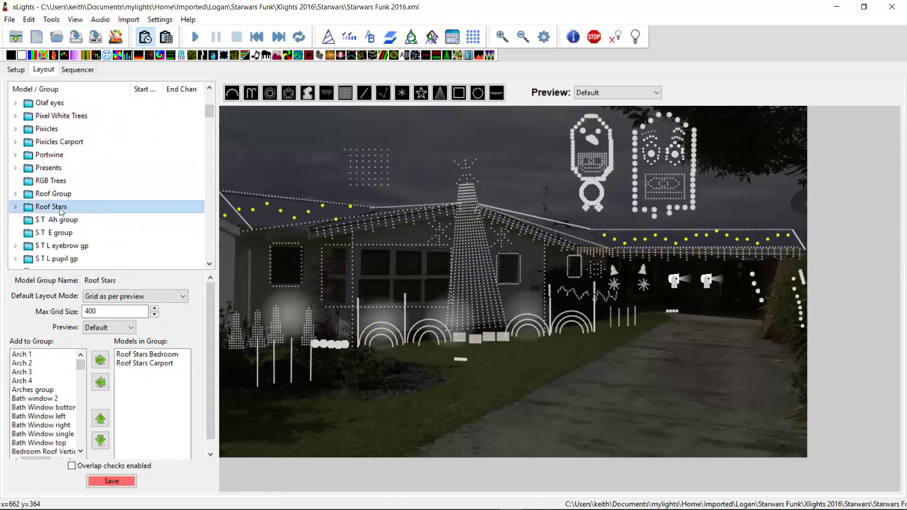
click(15, 208)
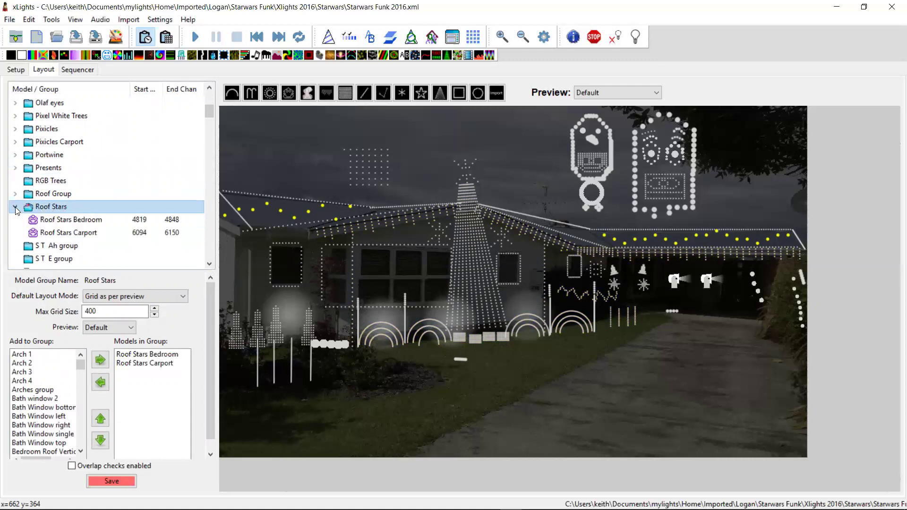
click(15, 207)
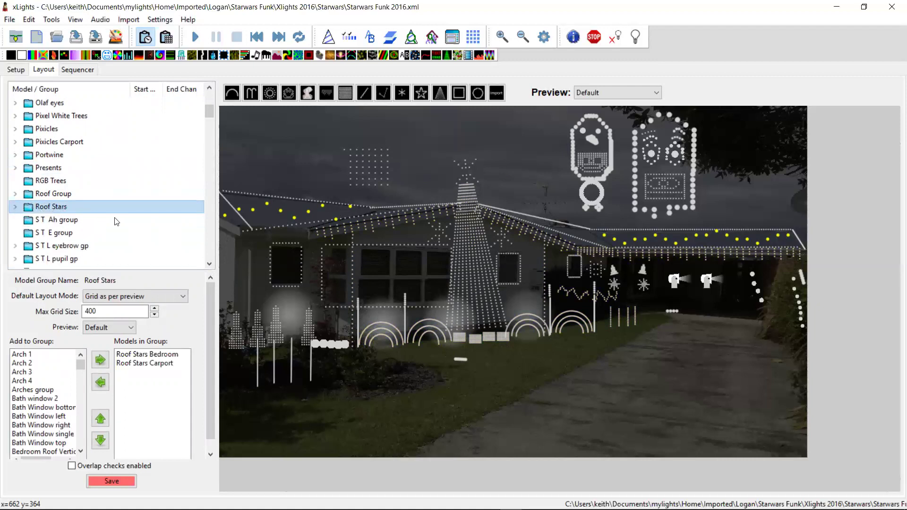
- Review the members of the Spinners, Snowflakes, Window Stars and Windows group model groups
scroll(76, 154, down, 5)
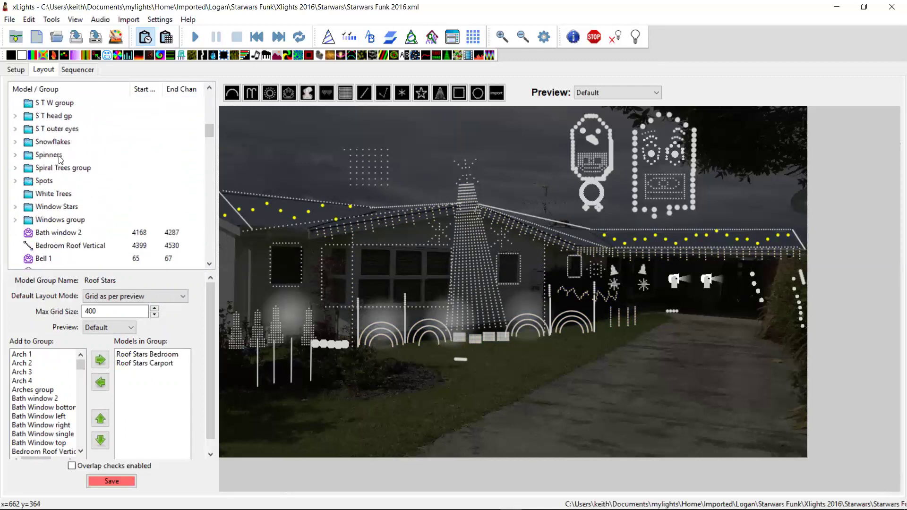
click(59, 156)
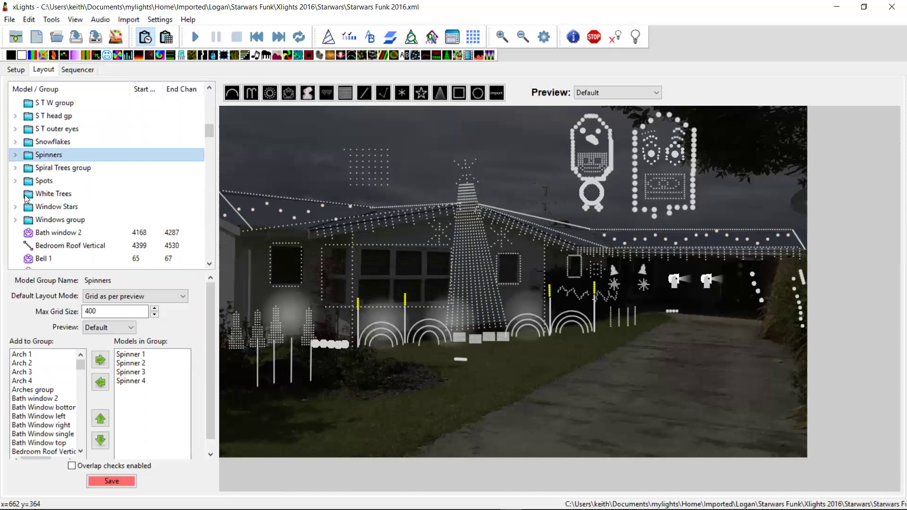
click(53, 143)
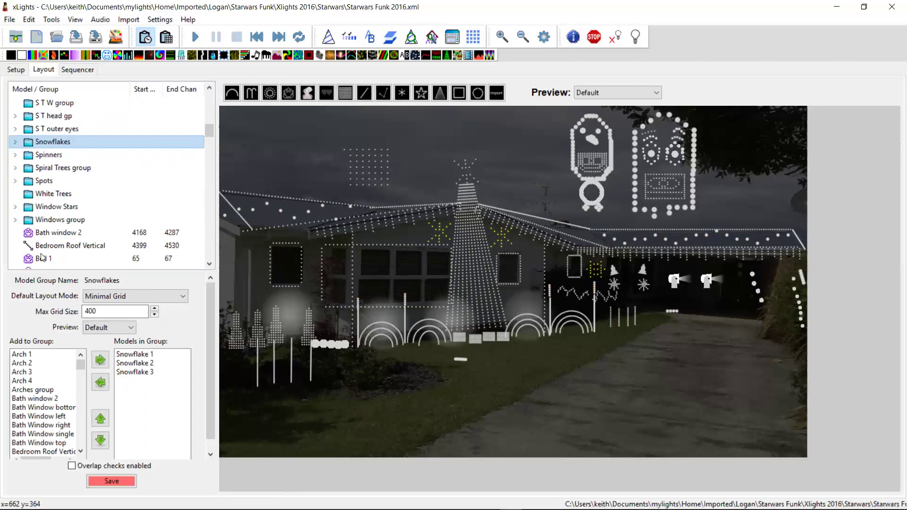
click(60, 208)
click(62, 220)
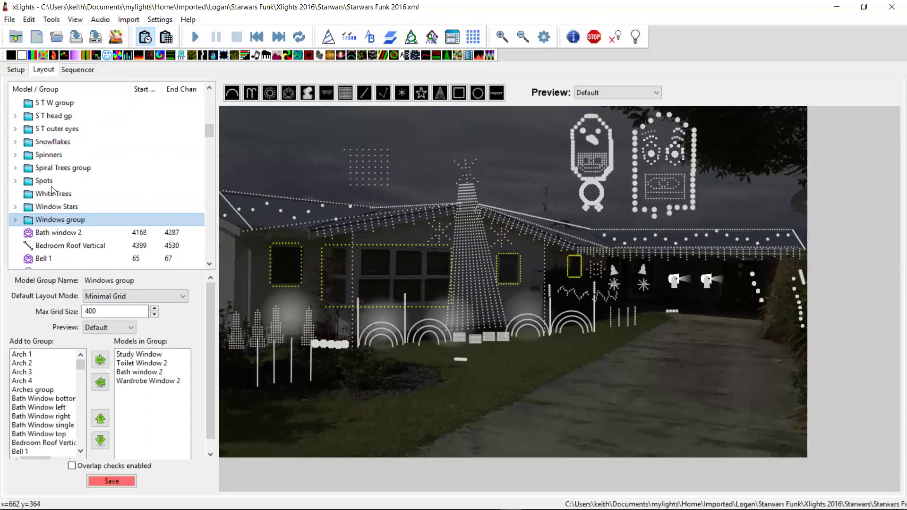
drag(209, 134, 201, 109)
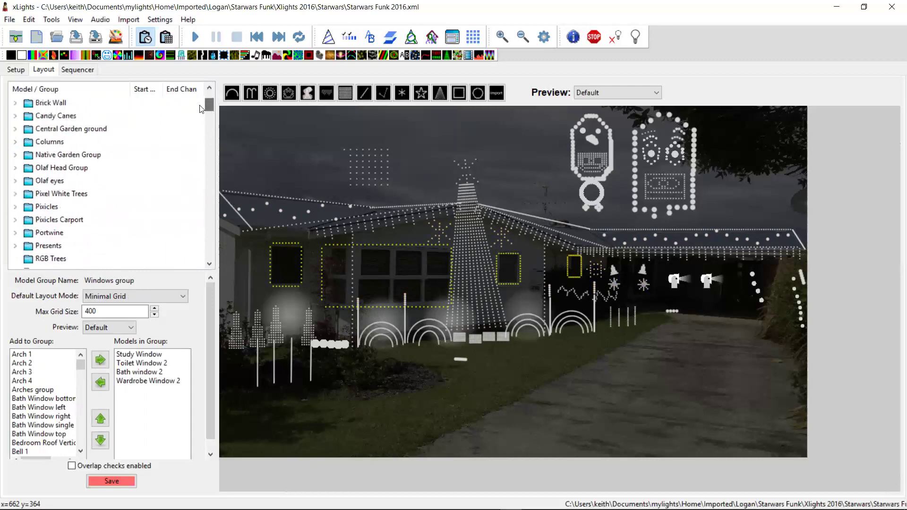
- Show the sequence in the Master View and look through its model rows for where effects are placed
click(80, 69)
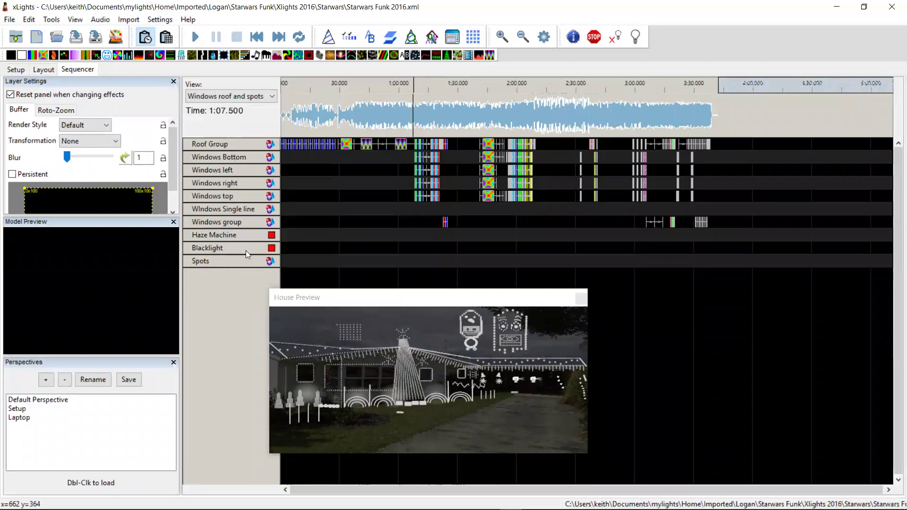
click(229, 95)
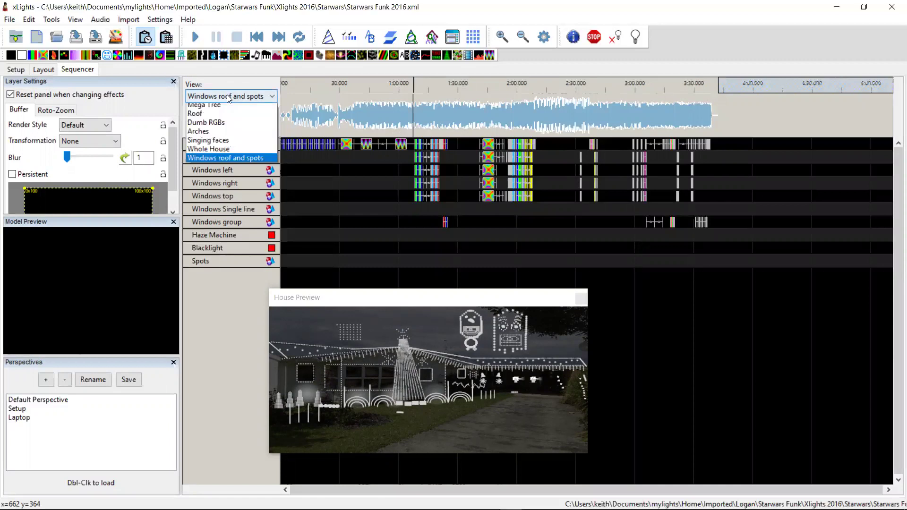
click(212, 107)
scroll(237, 272, down, 1)
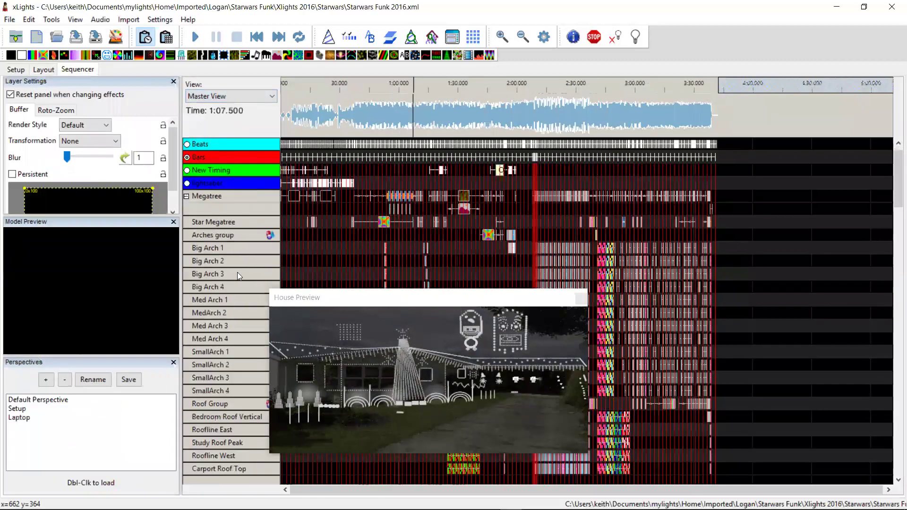
scroll(233, 268, down, 3)
scroll(233, 268, down, 15)
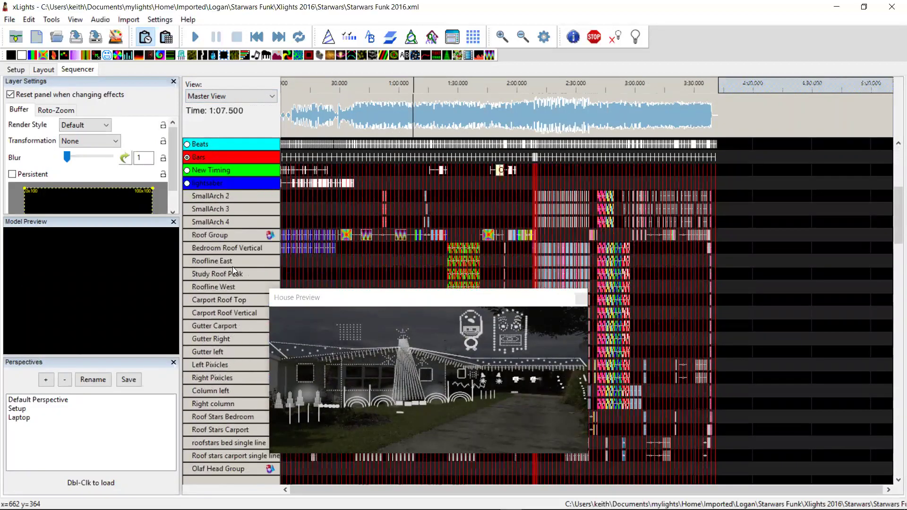
scroll(232, 267, up, 19)
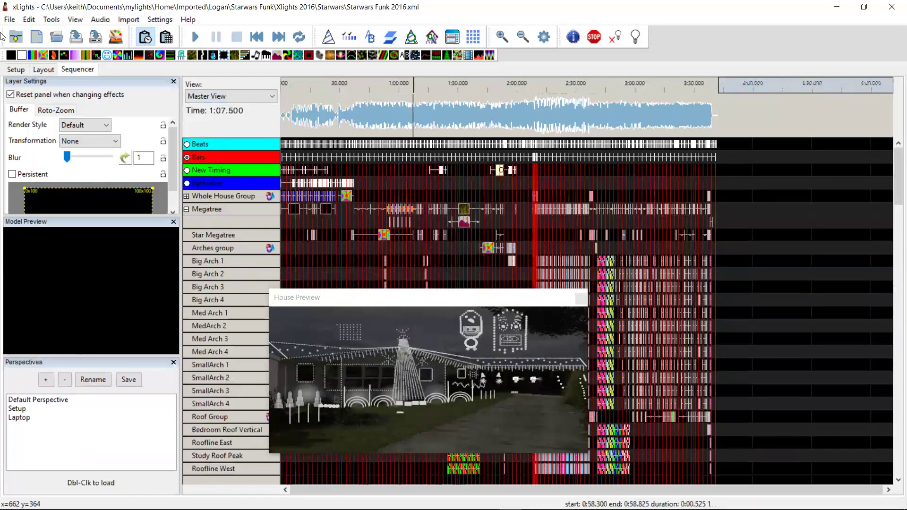
- Change the show directory to the mylights\Home folder without saving the model, view, perspective and preset changes
click(16, 69)
click(97, 101)
click(222, 29)
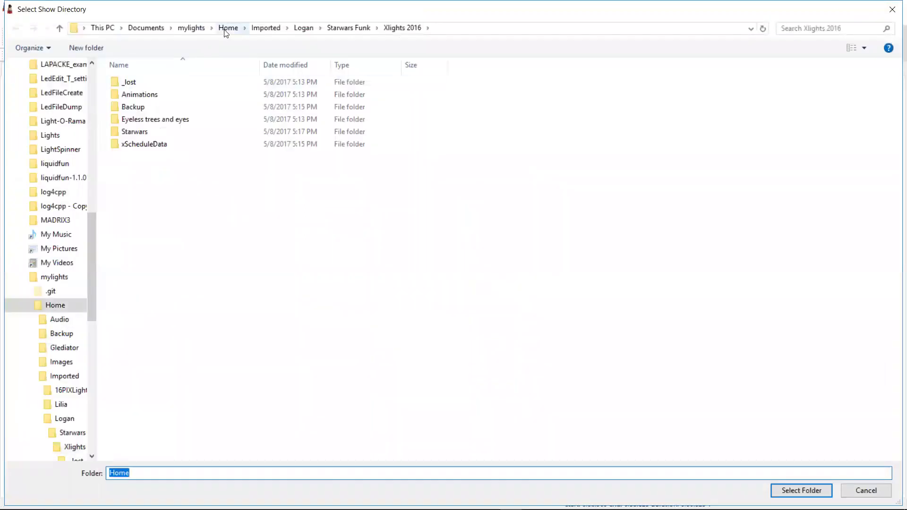
click(803, 491)
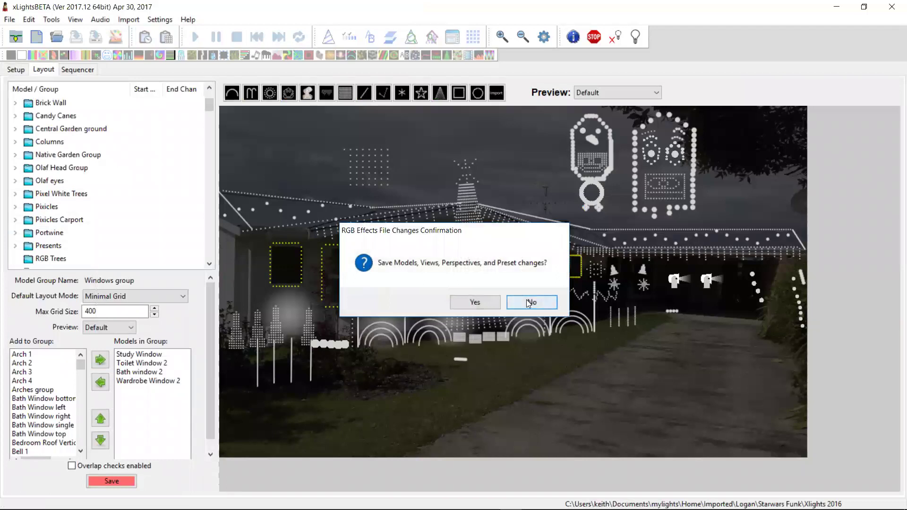
click(526, 301)
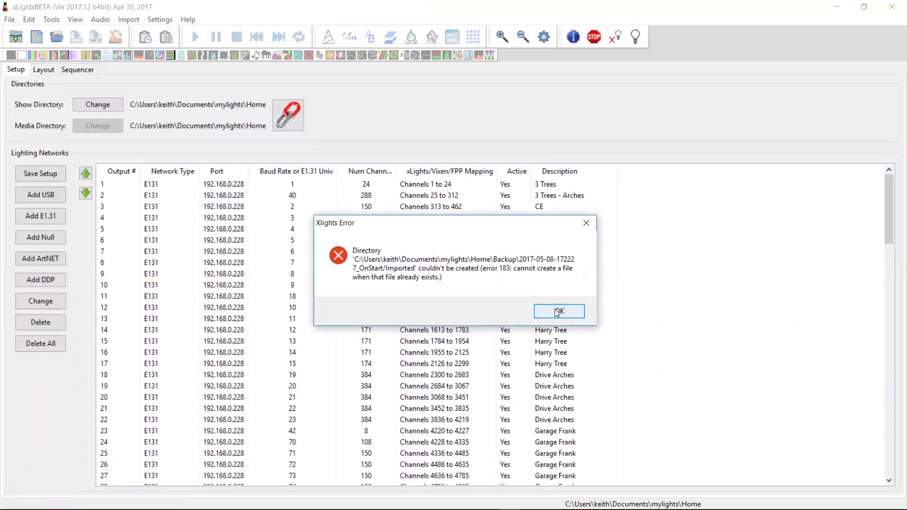
- Dismiss the backup directory error and display the layout of the Home show folder
click(557, 312)
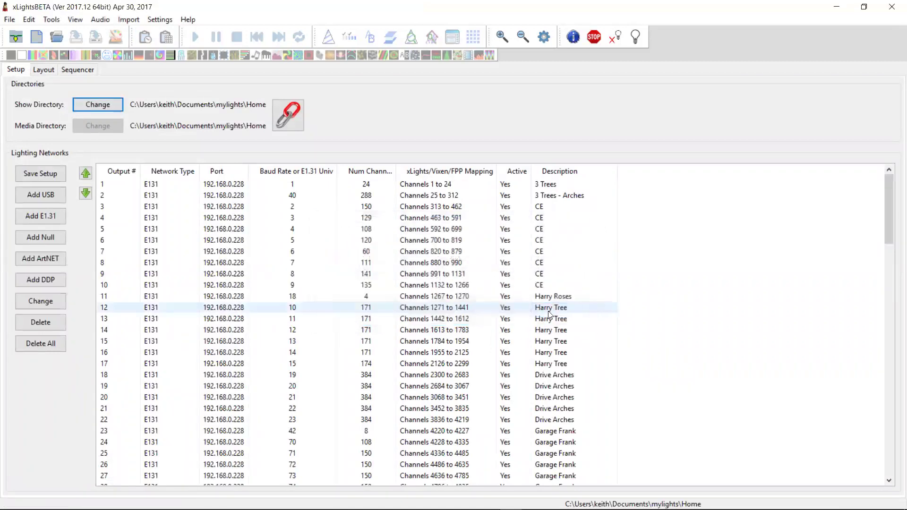
click(41, 71)
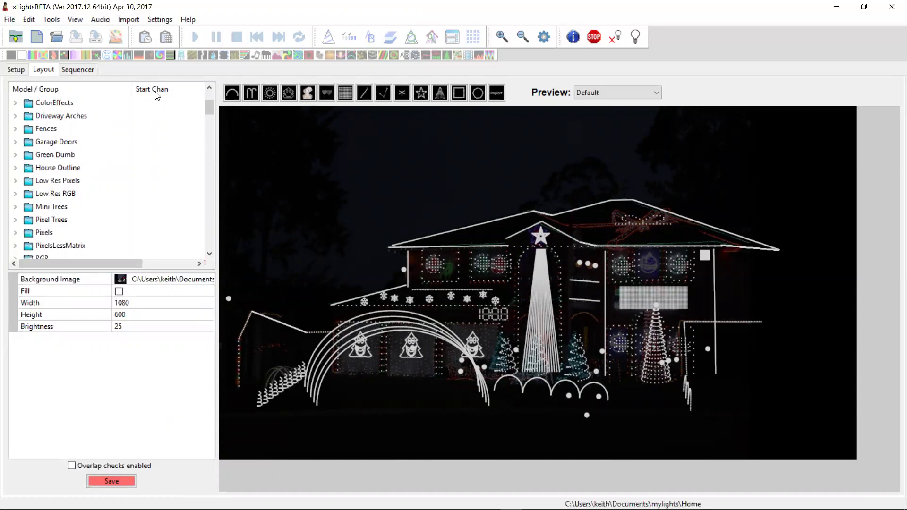
- Create a new musical sequence from 07 Star Wars Funk final Sept.mp3 in the imported Starwars Funk\Xlights 2016\_lost folder, and close the house preview
click(38, 39)
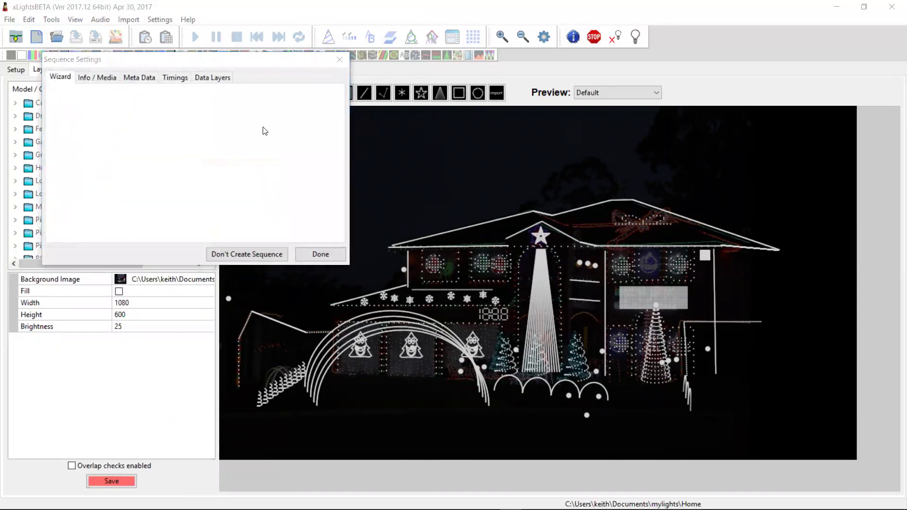
click(265, 131)
double_click(133, 132)
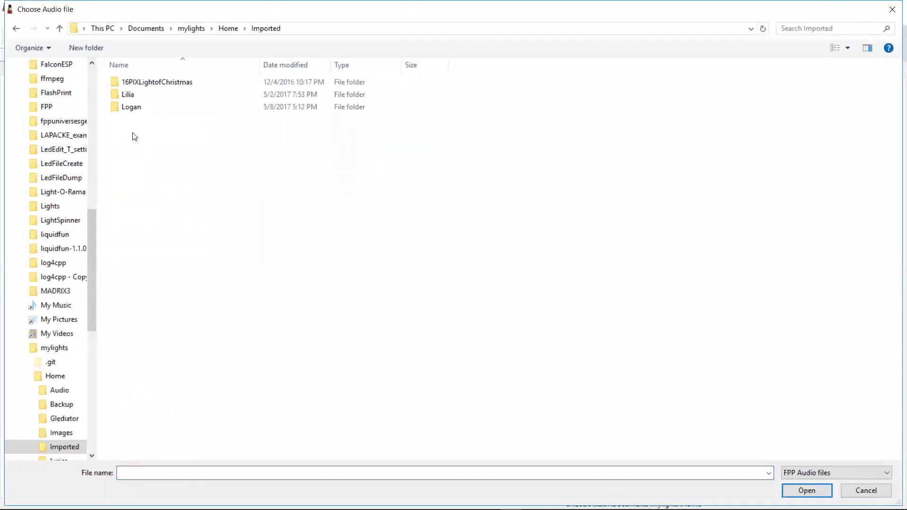
double_click(128, 107)
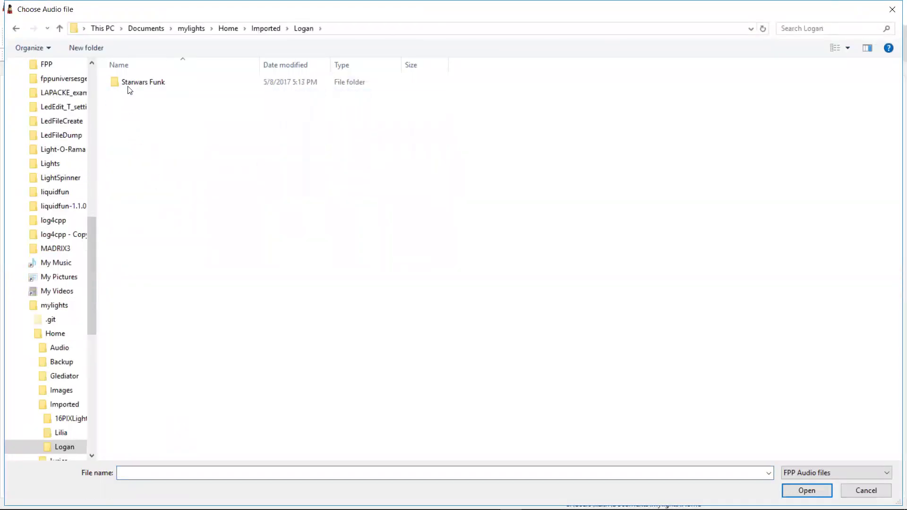
double_click(128, 84)
double_click(132, 81)
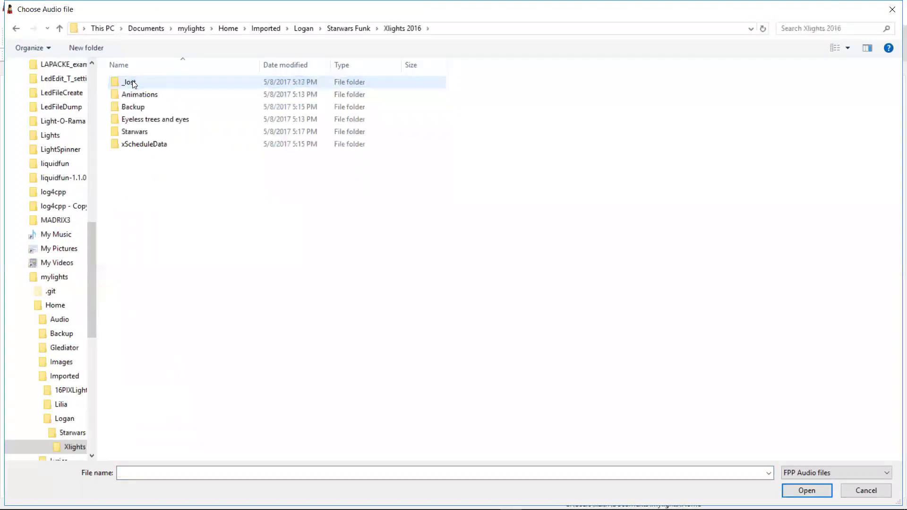
double_click(144, 82)
click(148, 82)
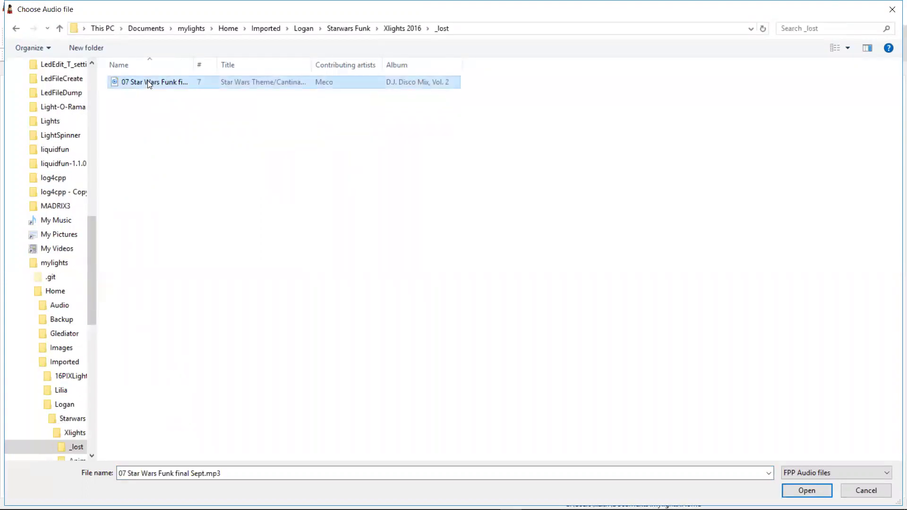
double_click(148, 81)
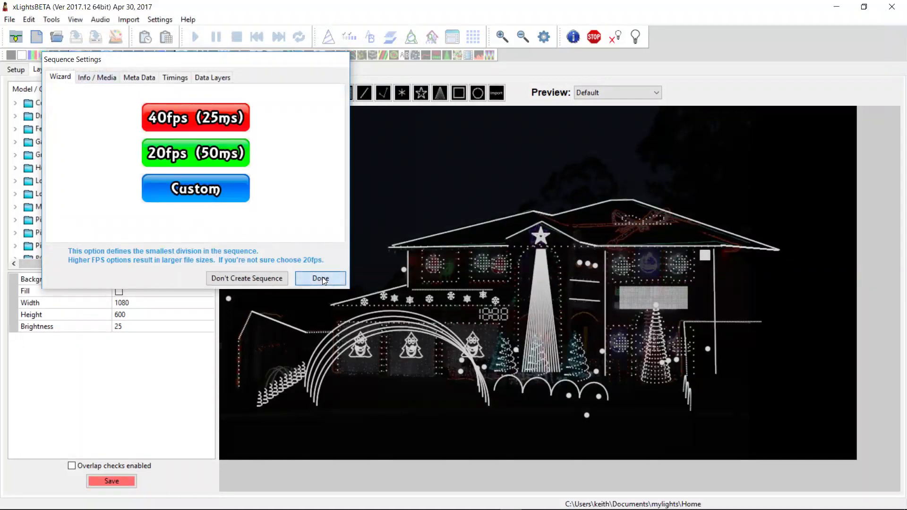
click(322, 278)
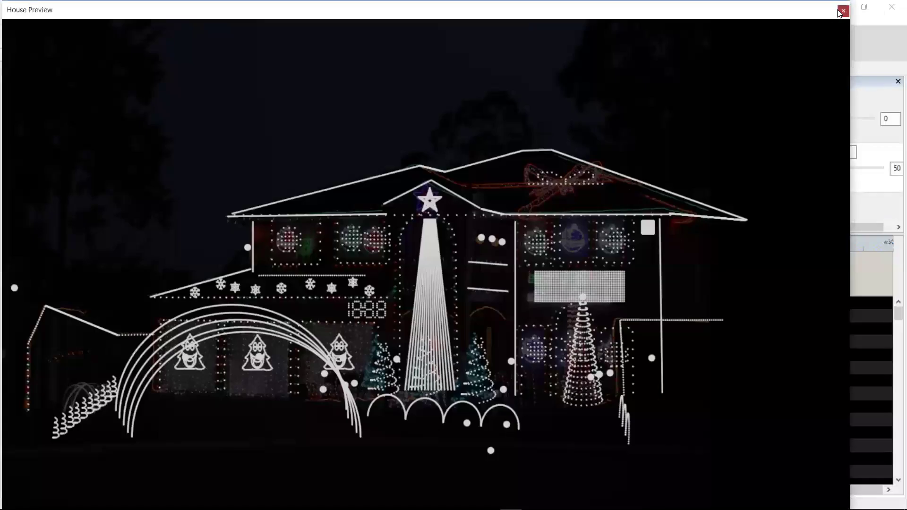
click(843, 11)
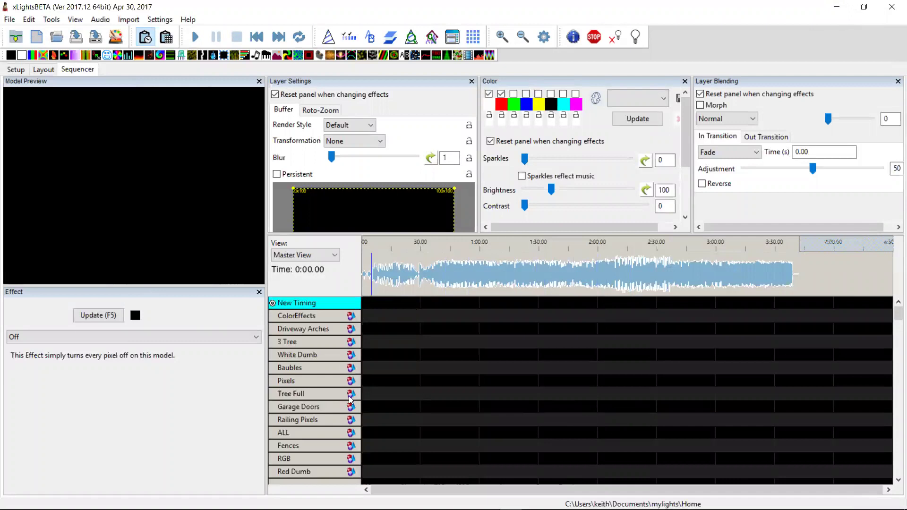
- Look through the model and group rows of the new sequence in the Master View
scroll(338, 390, down, 15)
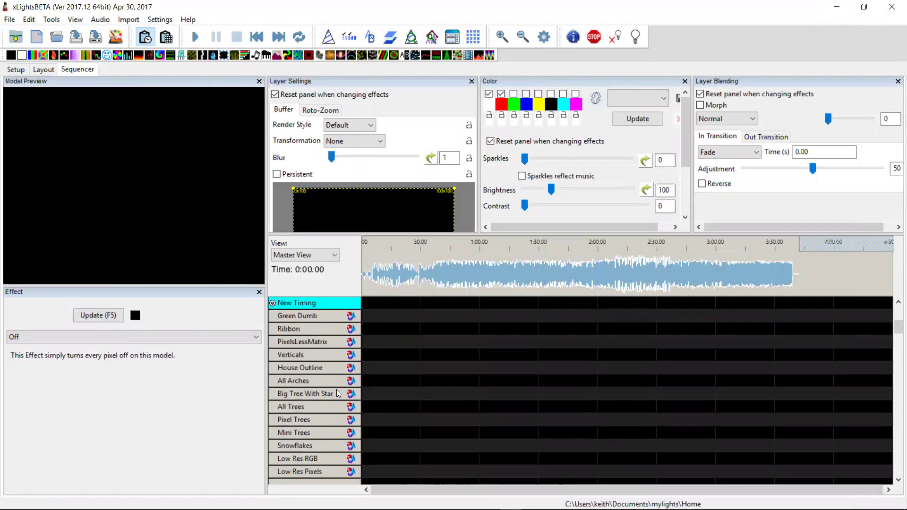
scroll(337, 389, down, 1)
scroll(336, 389, up, 4)
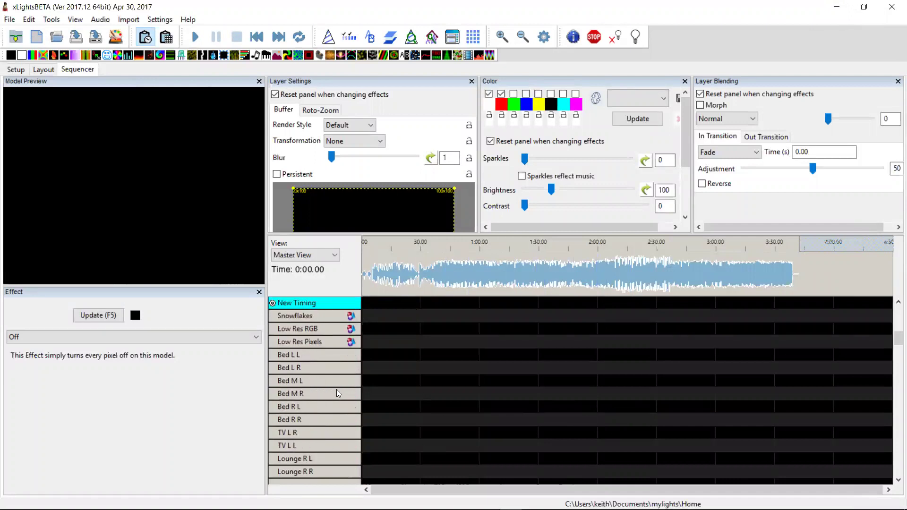
scroll(336, 390, up, 10)
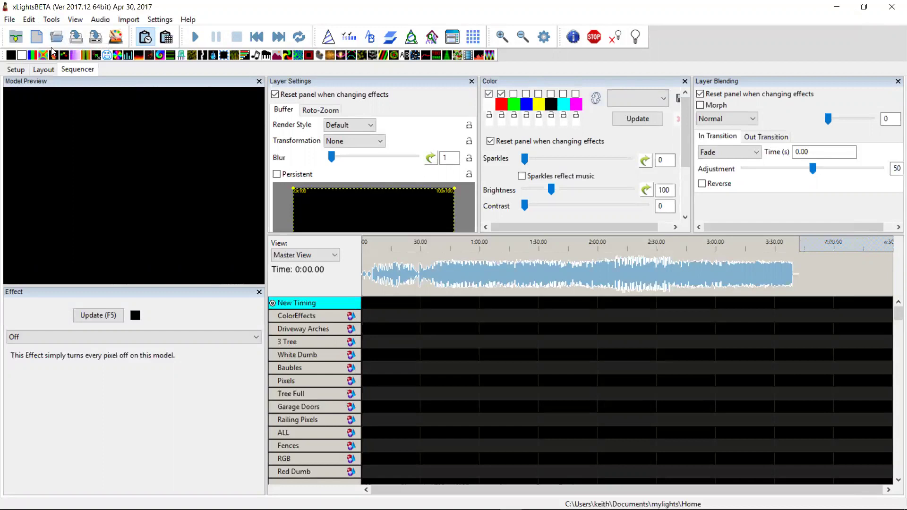
- Open the sub-model settings of the ArchTree model in the layout
click(42, 70)
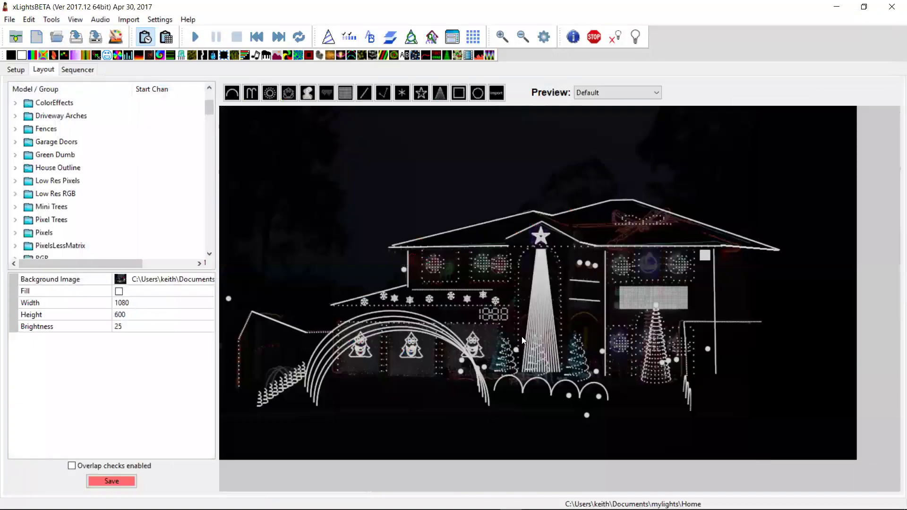
click(540, 301)
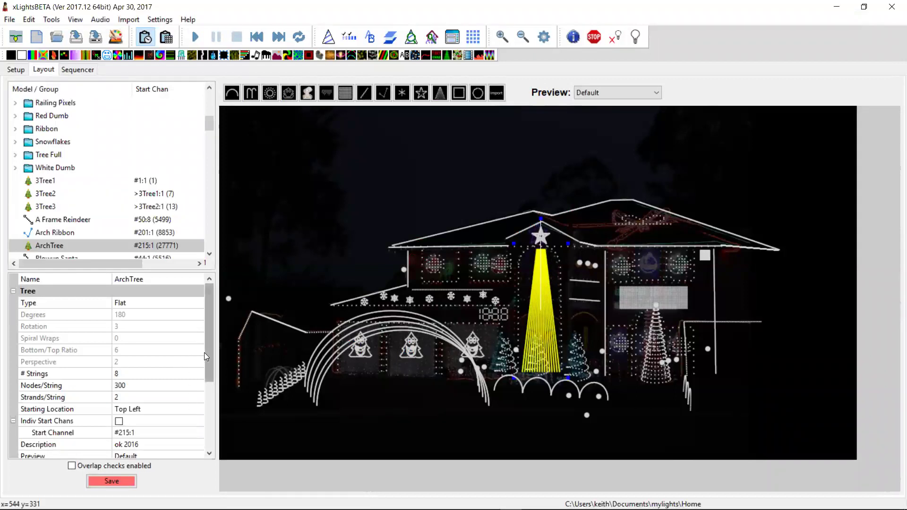
drag(209, 348, 210, 410)
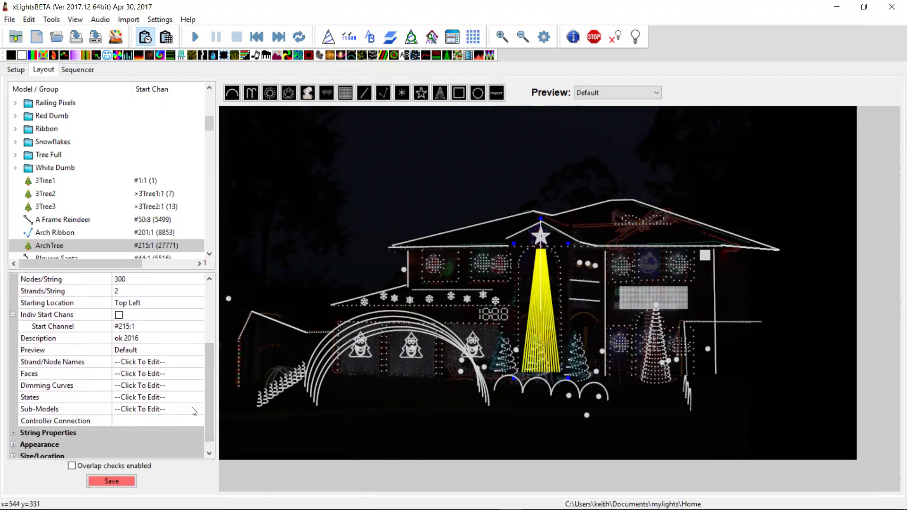
click(199, 410)
click(198, 411)
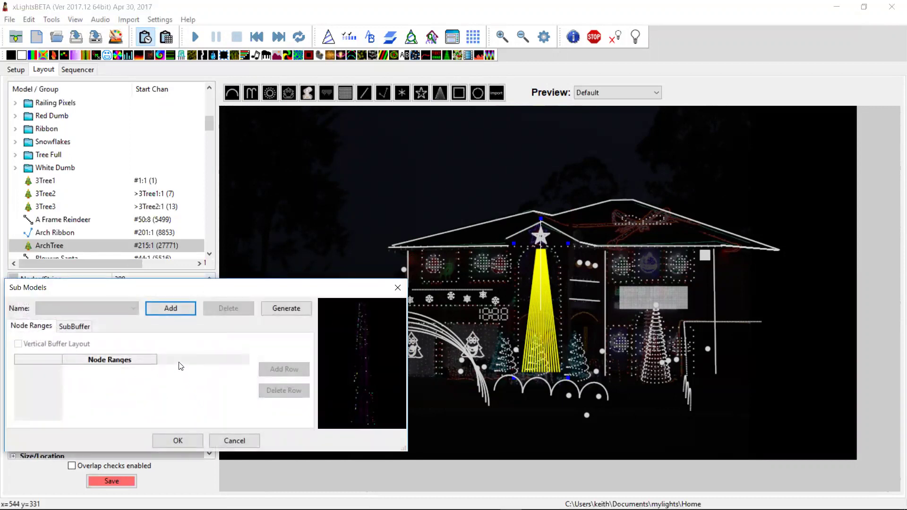
click(162, 308)
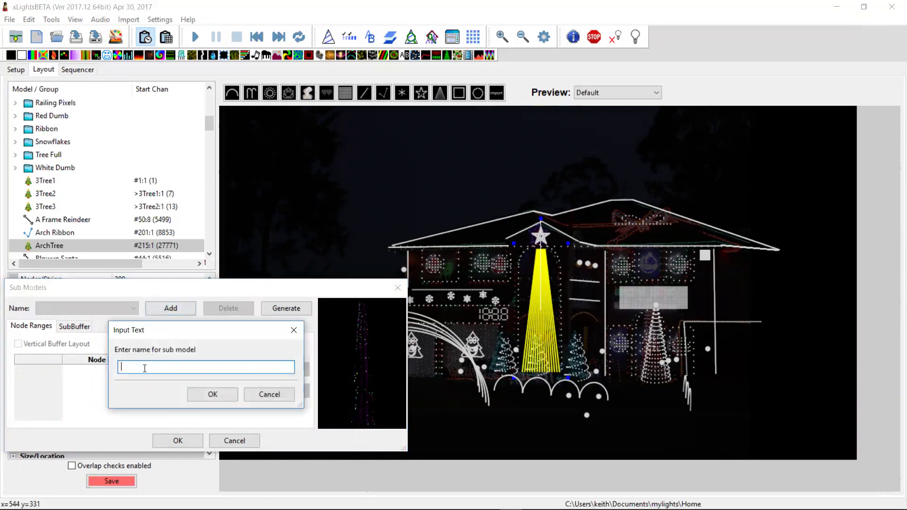
click(261, 394)
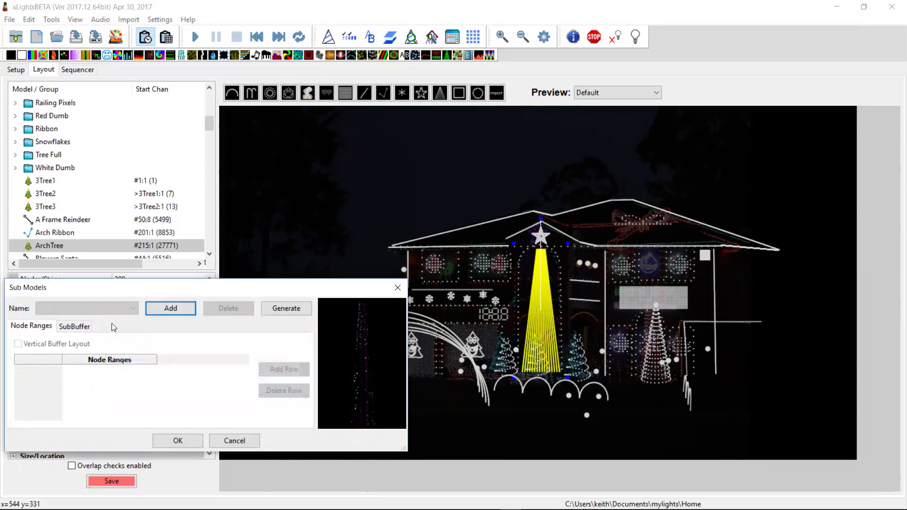
- Generate 9 Vertical Subbuffer sub-models for ArchTree with the base name TreeSnowflakes
click(285, 308)
click(154, 347)
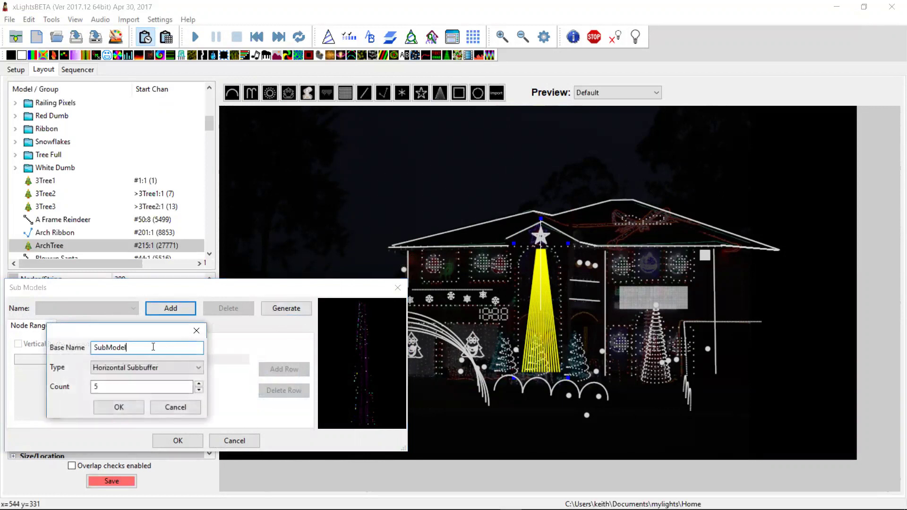
drag(124, 348, 85, 347)
text(TreeSnowflakes)
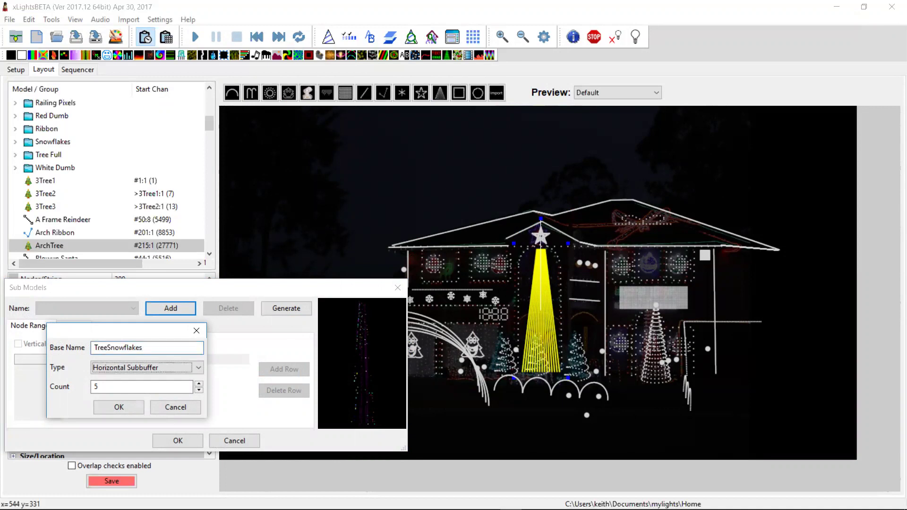
click(116, 370)
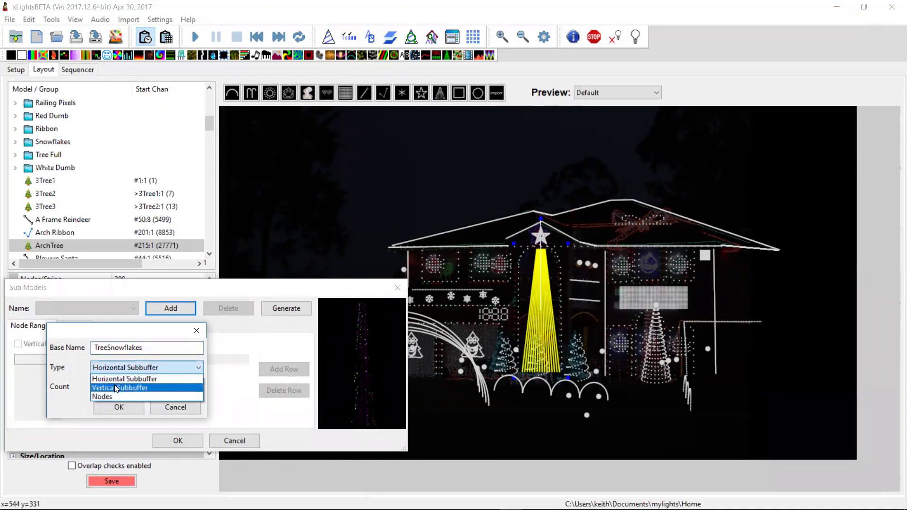
click(115, 388)
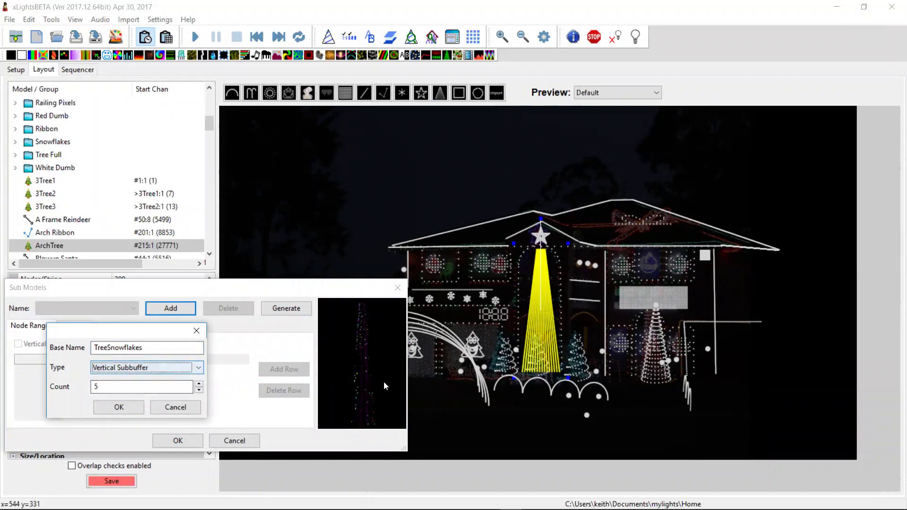
key(Tab)
text(9)
click(119, 408)
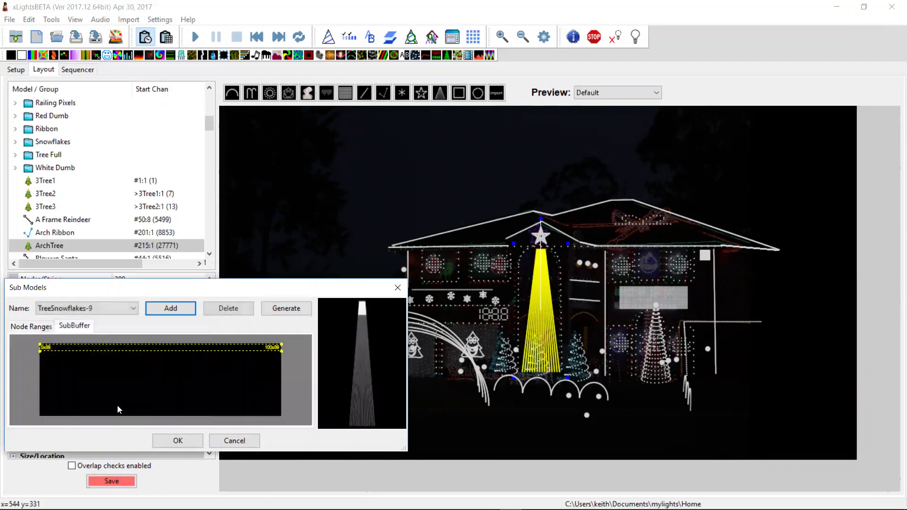
- Preview the TreeSnowflakes-1, TreeSnowflakes-2 and TreeSnowflakes-3 sub-models and accept the generated sub-models
click(81, 310)
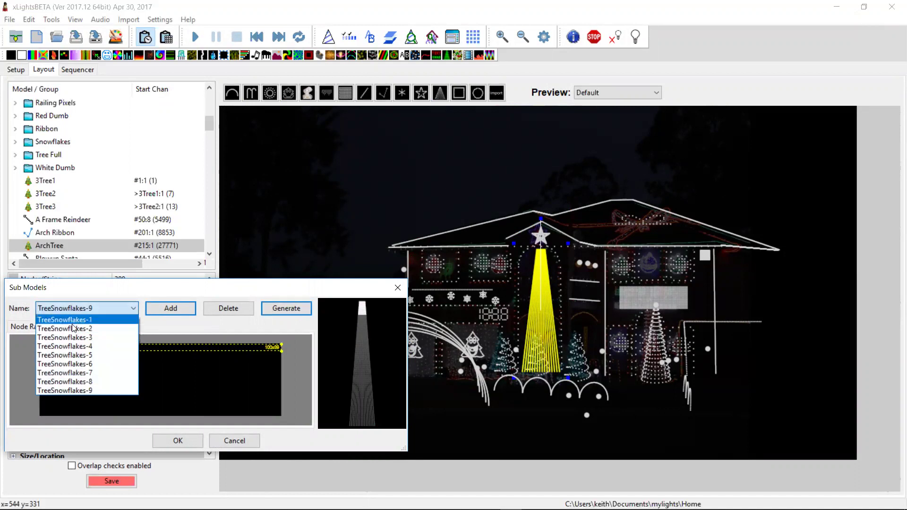
click(74, 320)
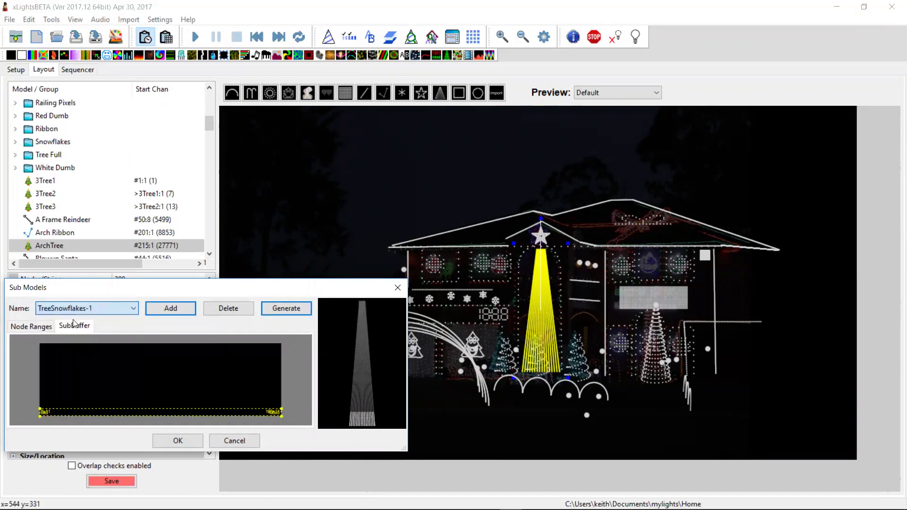
click(87, 310)
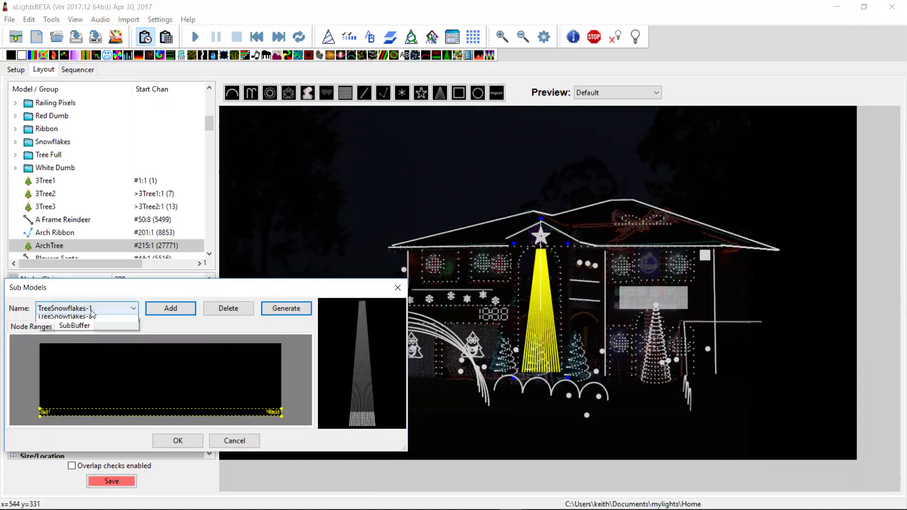
click(90, 327)
click(72, 308)
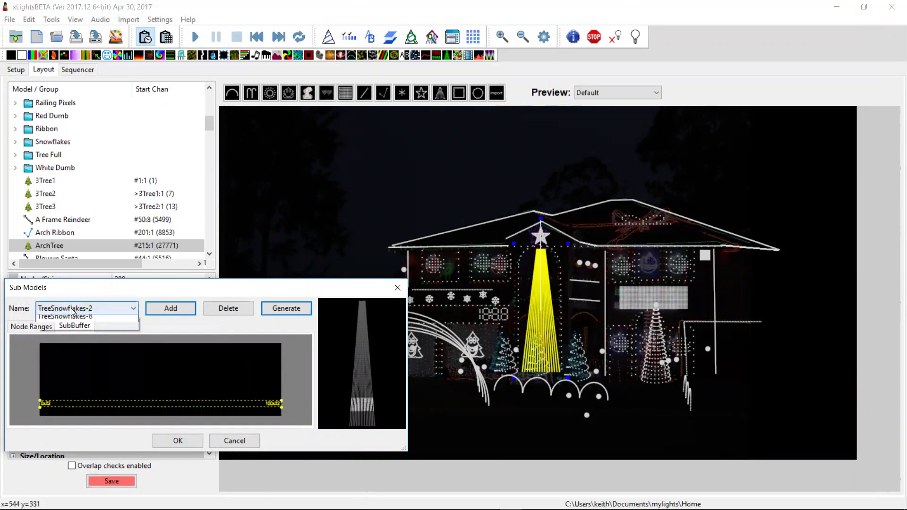
click(77, 334)
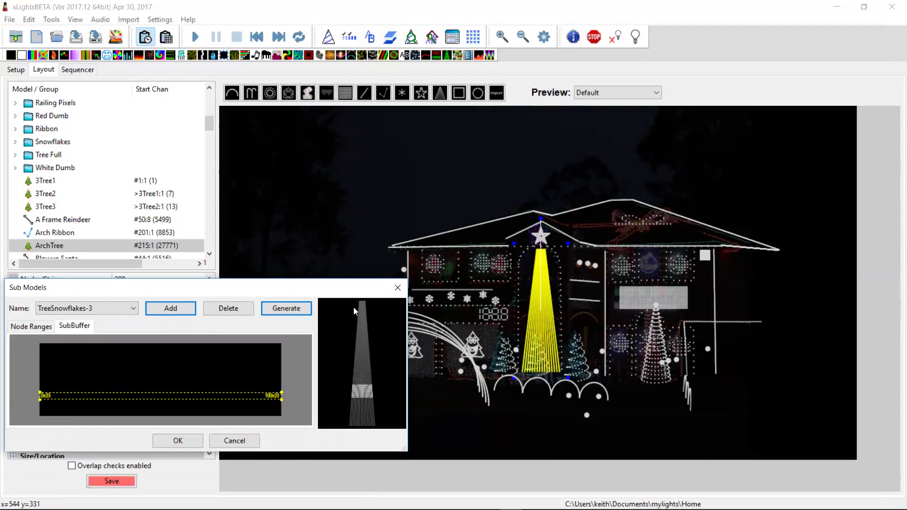
click(178, 441)
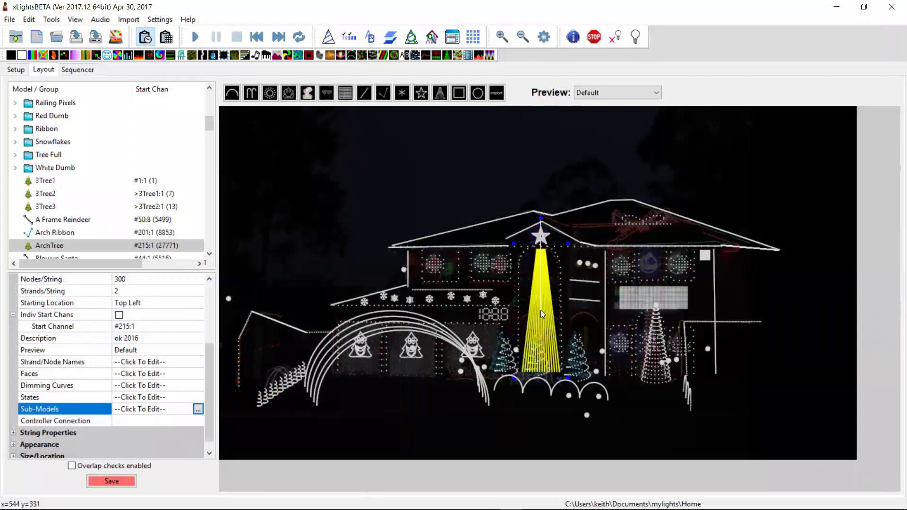
- Import effects from the xLights sequence Starwars Funk 2016.xml in the Starwars folder of Xlights 2016 into the new sequence
click(78, 69)
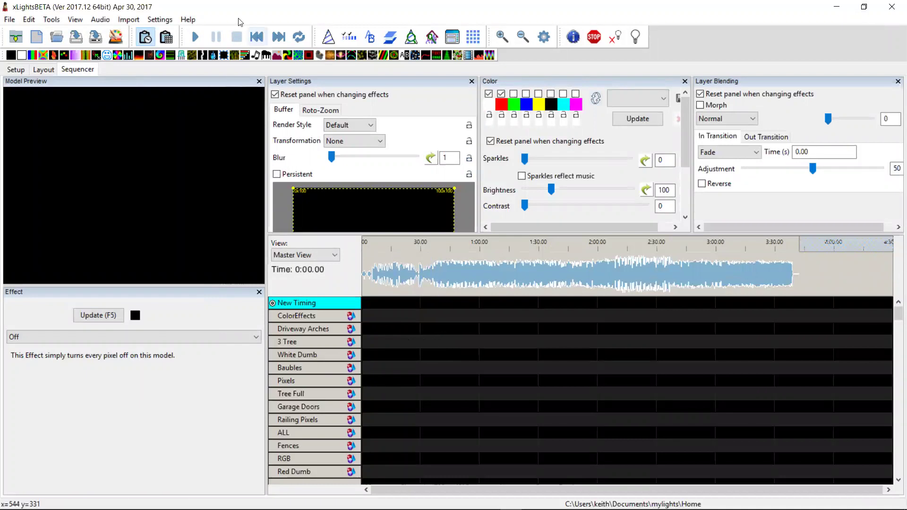
click(129, 20)
click(118, 32)
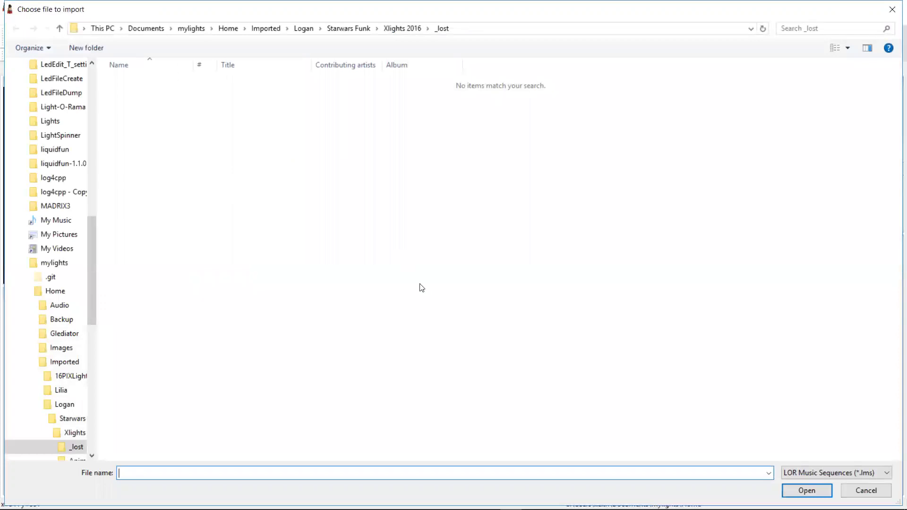
click(843, 470)
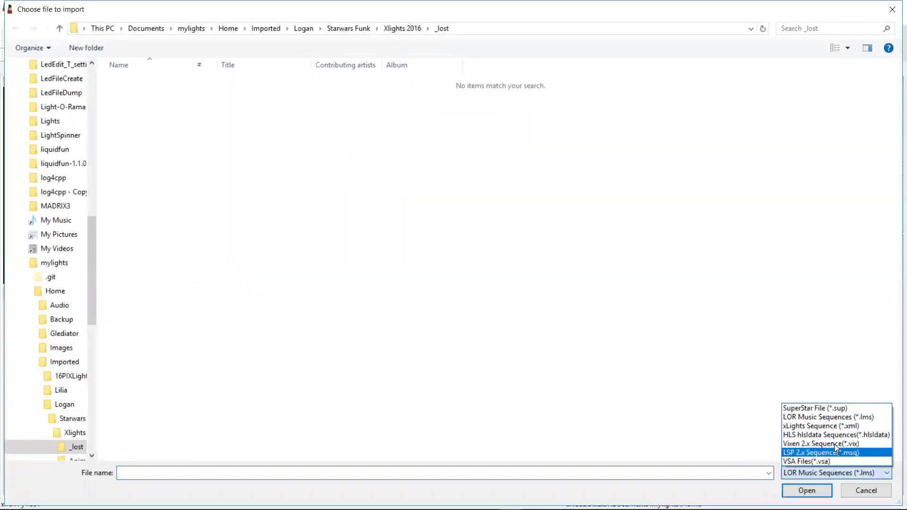
click(839, 425)
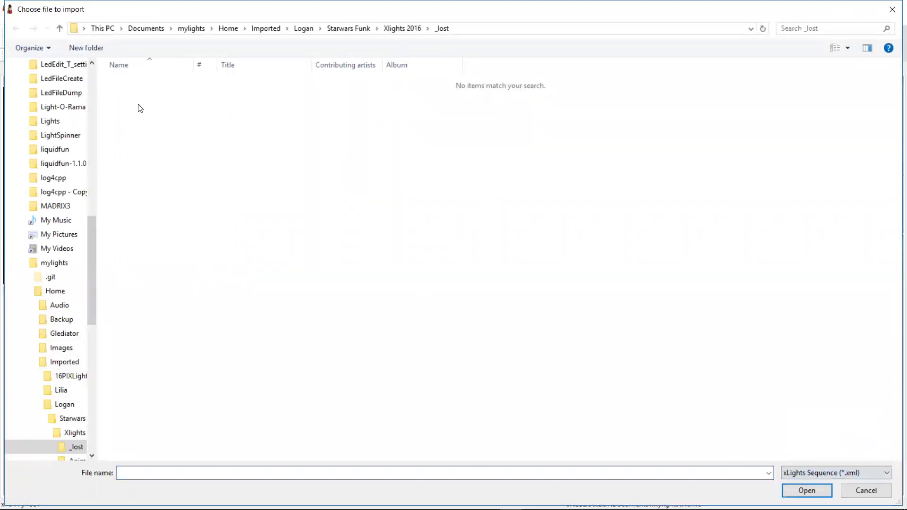
click(405, 28)
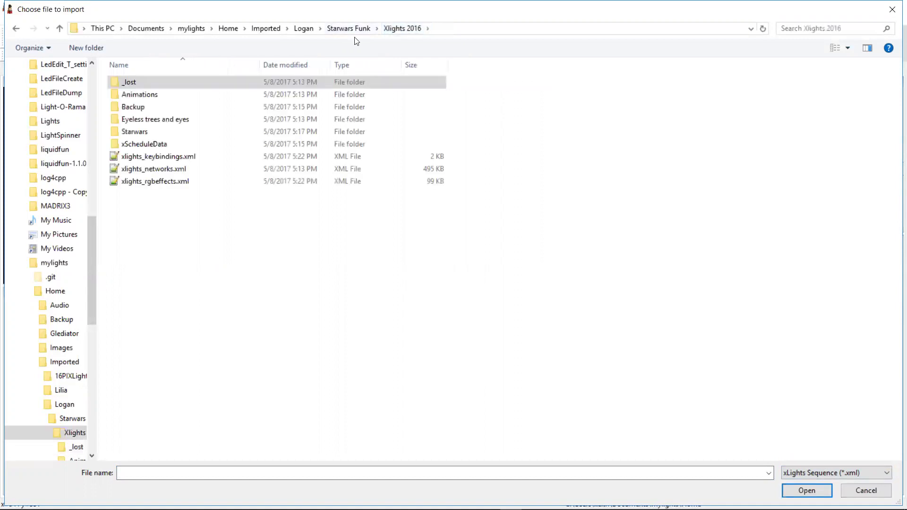
double_click(143, 133)
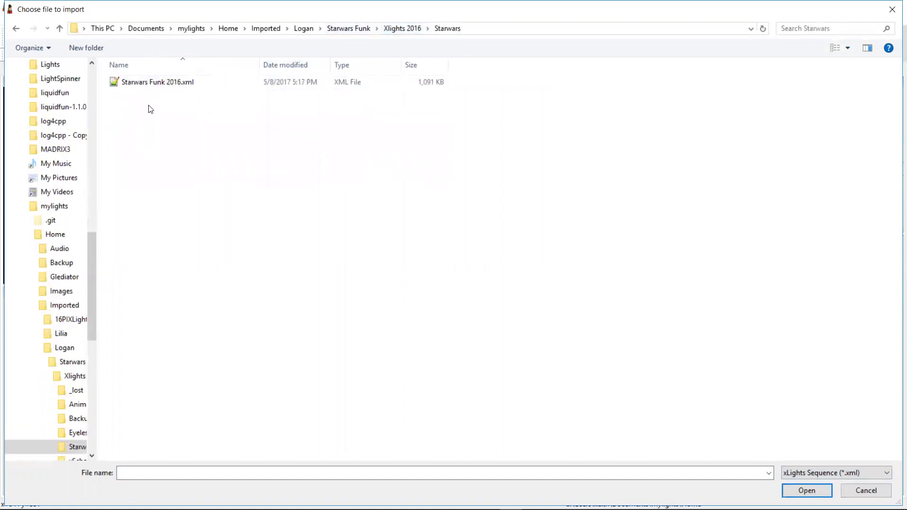
click(160, 88)
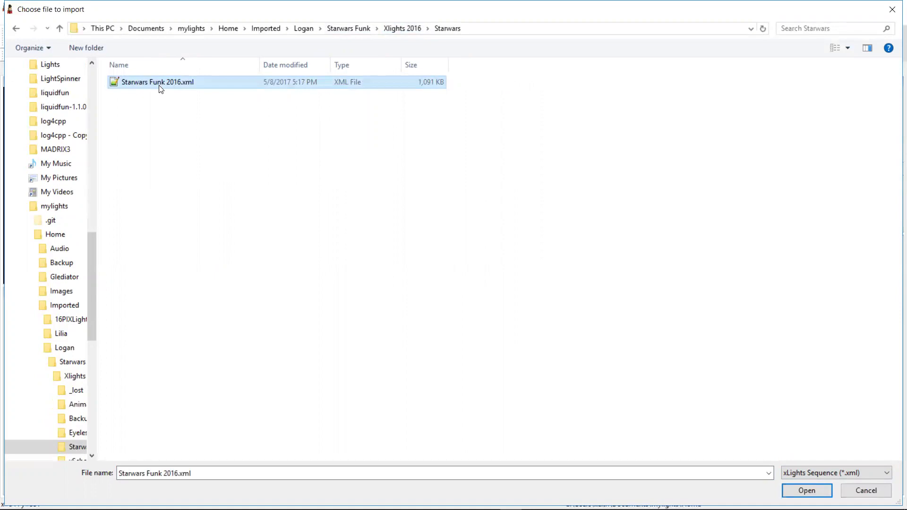
double_click(161, 88)
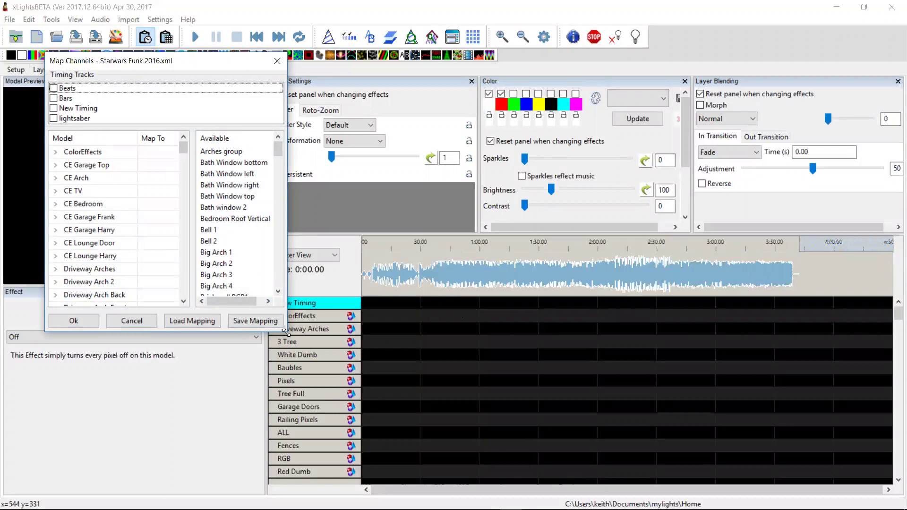
- Enlarge the channel mapping window and map the imported Megatree to the ArchTree model
scroll(94, 320, down, 12)
click(320, 432)
scroll(260, 303, up, 12)
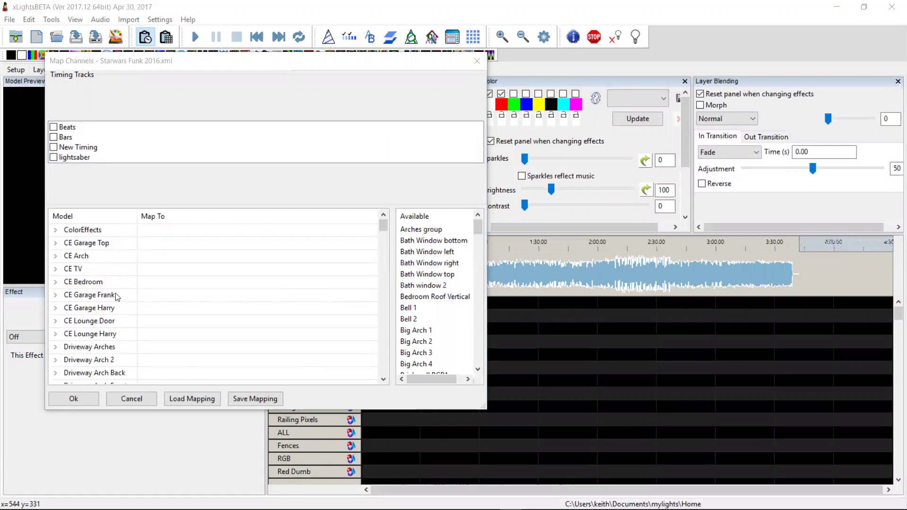
scroll(117, 296, down, 5)
scroll(117, 297, up, 5)
mouse_move(480, 228)
mouse_down()
mouse_move(477, 361)
mouse_move(476, 225)
mouse_up()
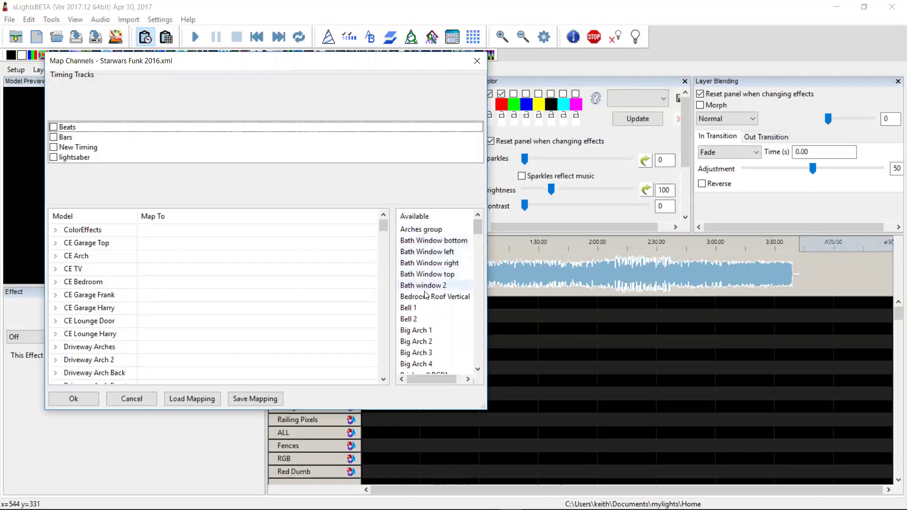
drag(475, 226, 481, 262)
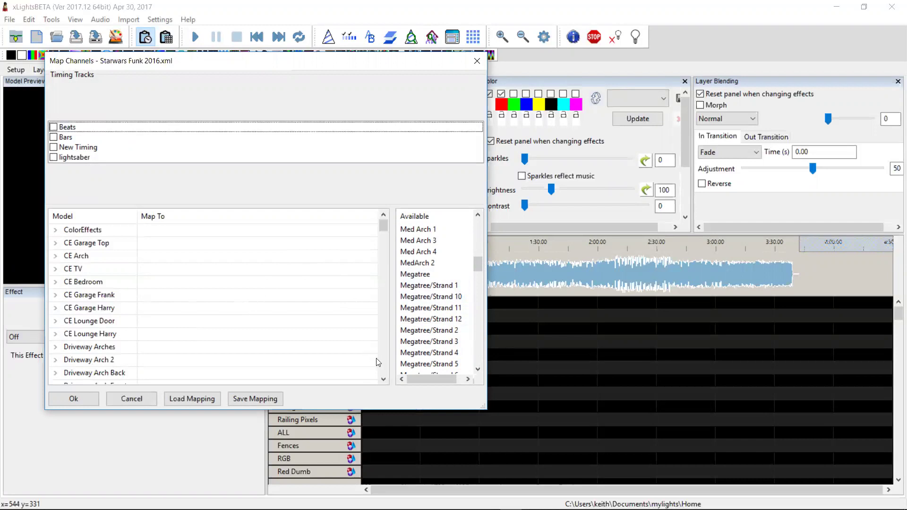
scroll(382, 356, down, 15)
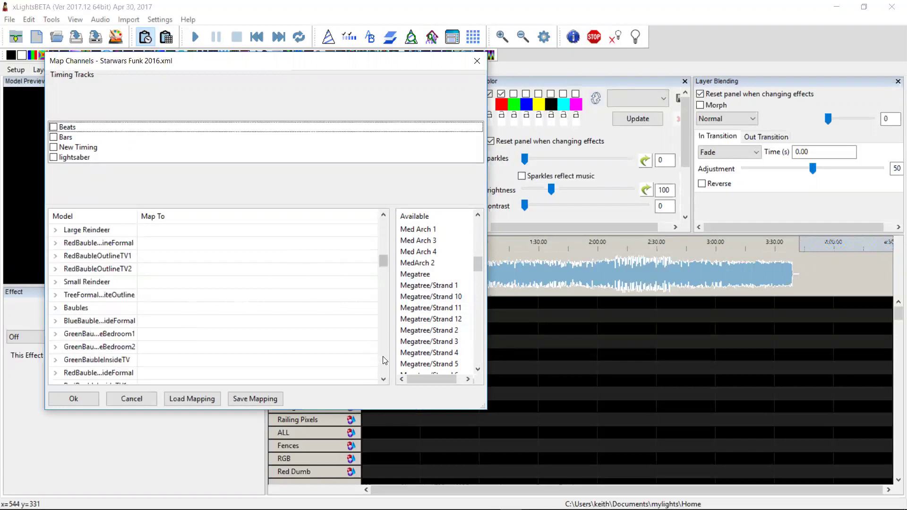
scroll(382, 355, down, 5)
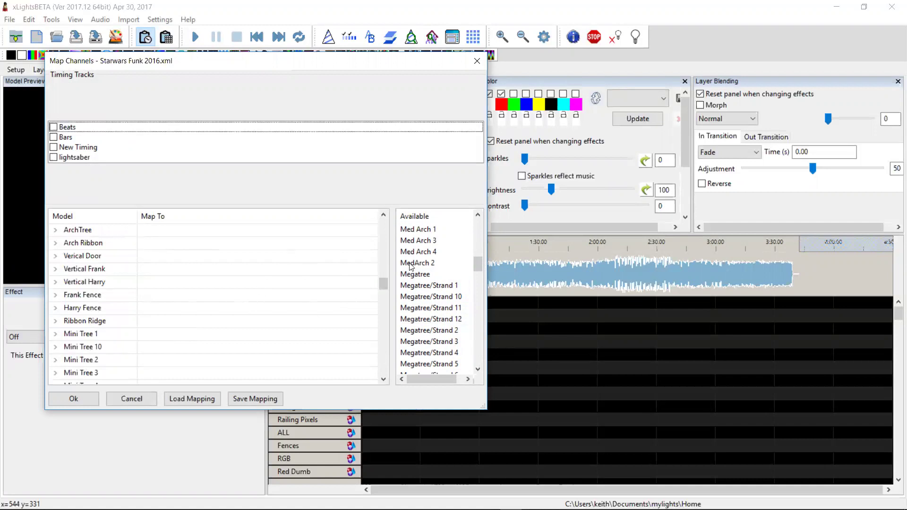
drag(415, 274, 171, 268)
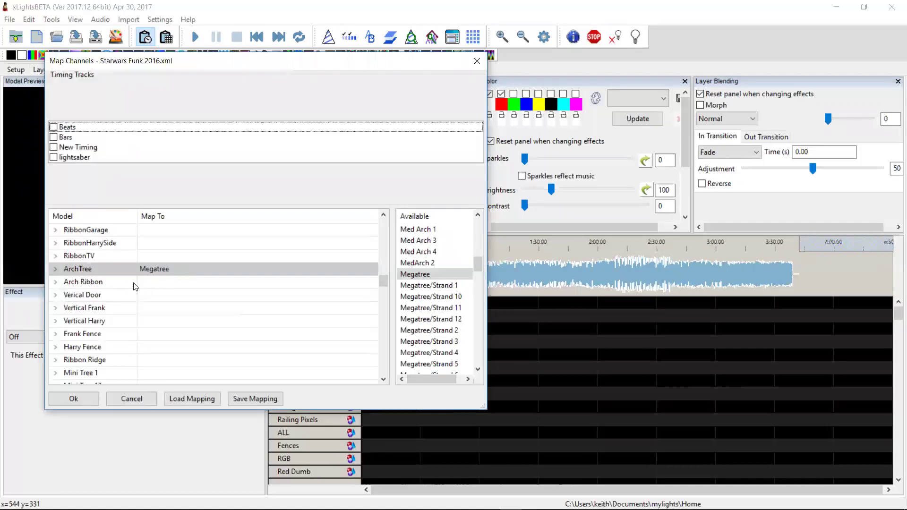
- Expand ArchTree and map Megatree strands 1, 10, 11 and 12 to its strands 1, 10, 11 and 12
click(55, 271)
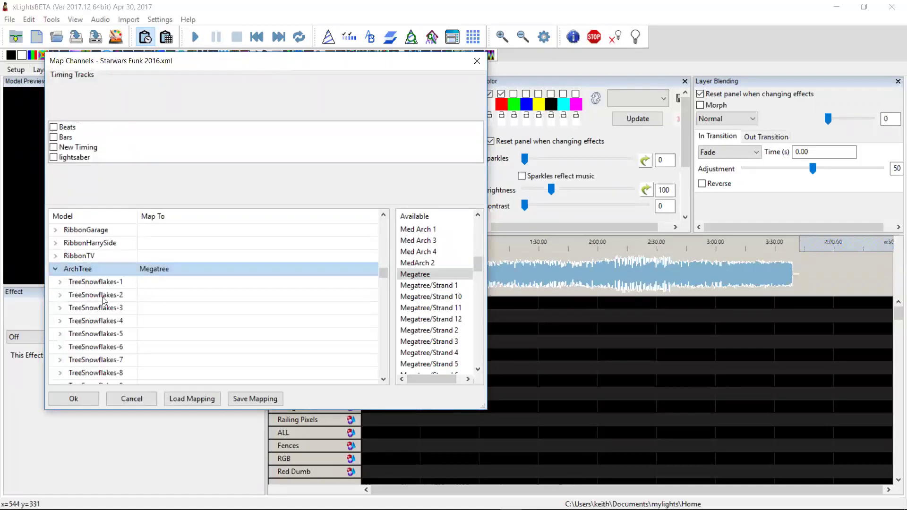
scroll(108, 325, down, 3)
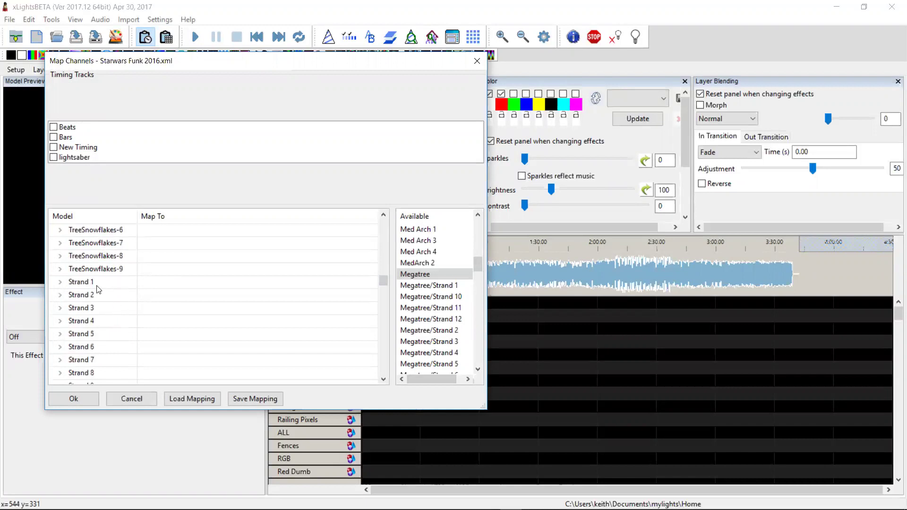
scroll(98, 288, down, 1)
drag(420, 290, 180, 250)
drag(427, 301, 249, 355)
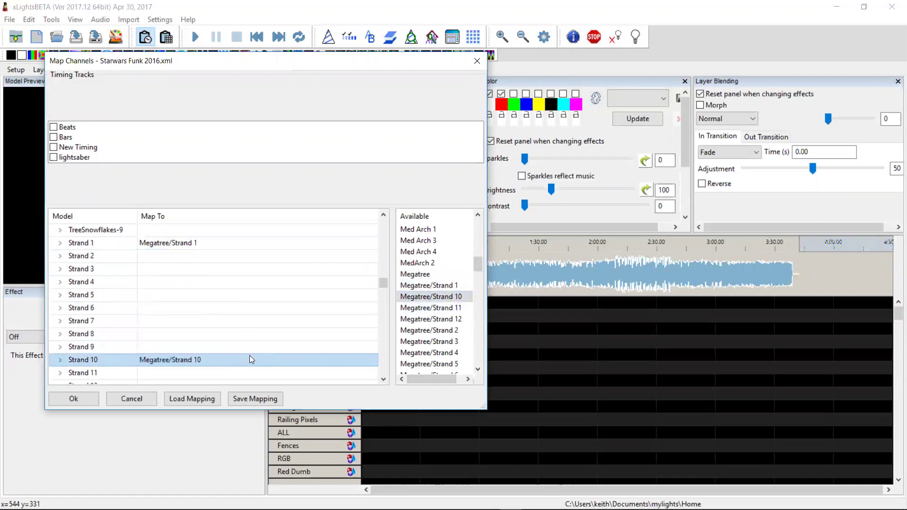
drag(427, 308, 221, 246)
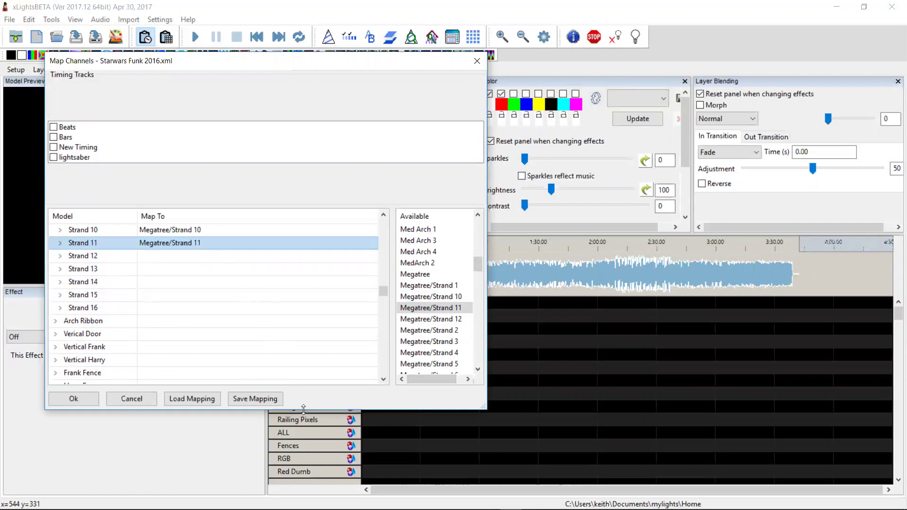
drag(304, 408, 304, 458)
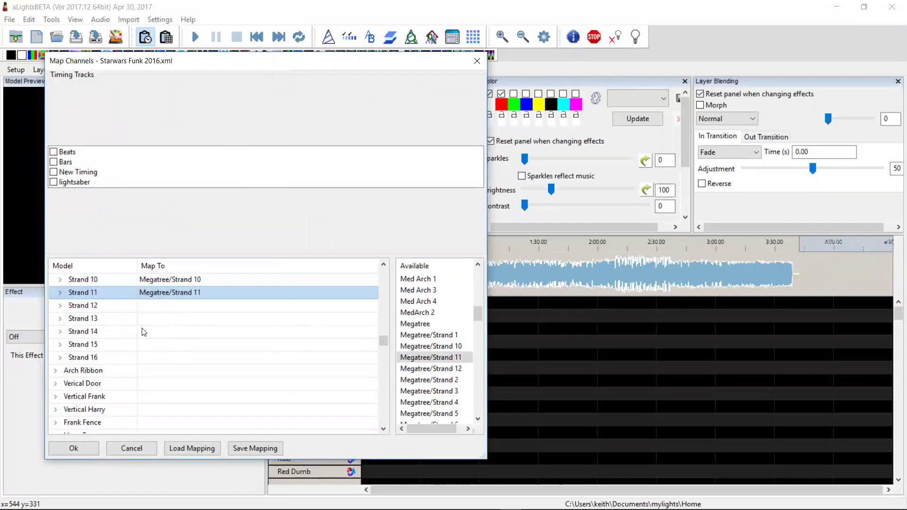
drag(430, 368, 170, 308)
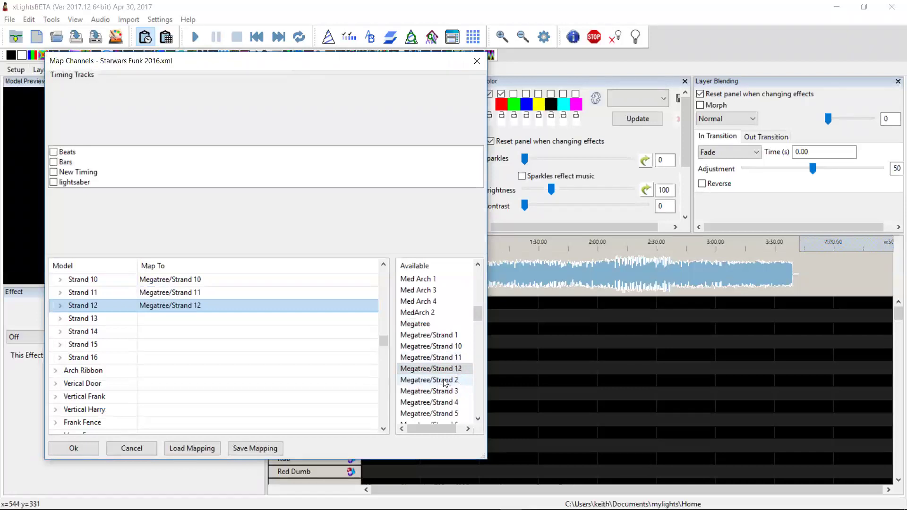
- Shift the Megatree strand 10, 11 and 12 mappings to ArchTree strands 12, 13 and 14, and Megatree strand 1 to Strand 3
drag(179, 308, 173, 333)
click(175, 293)
drag(175, 293, 174, 318)
click(176, 283)
drag(176, 282, 174, 320)
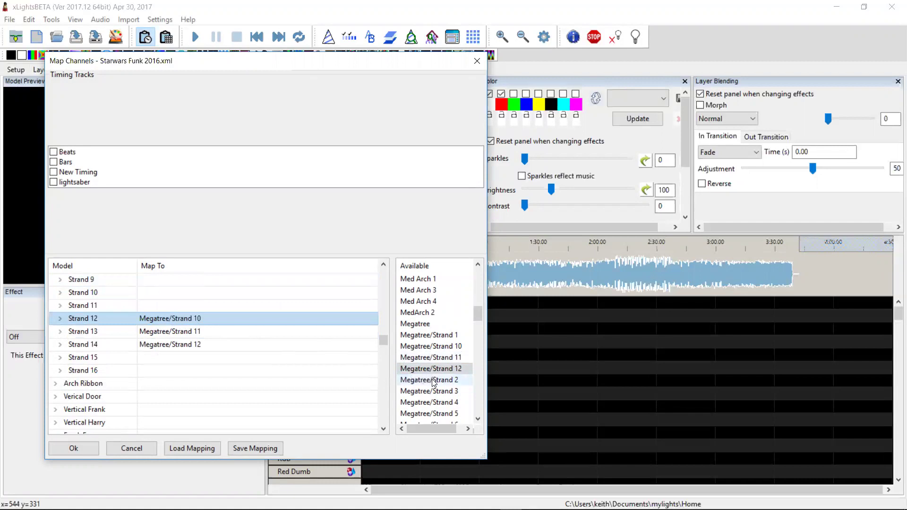
click(383, 266)
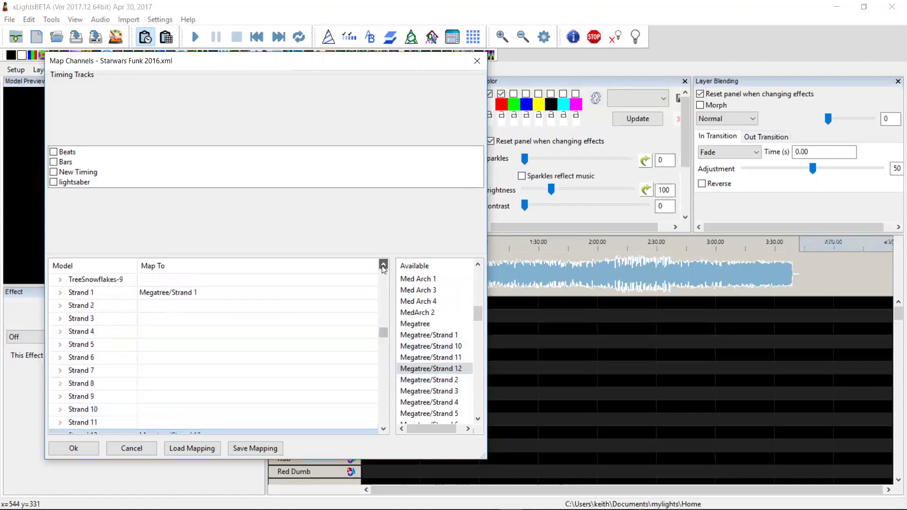
click(213, 323)
click(213, 331)
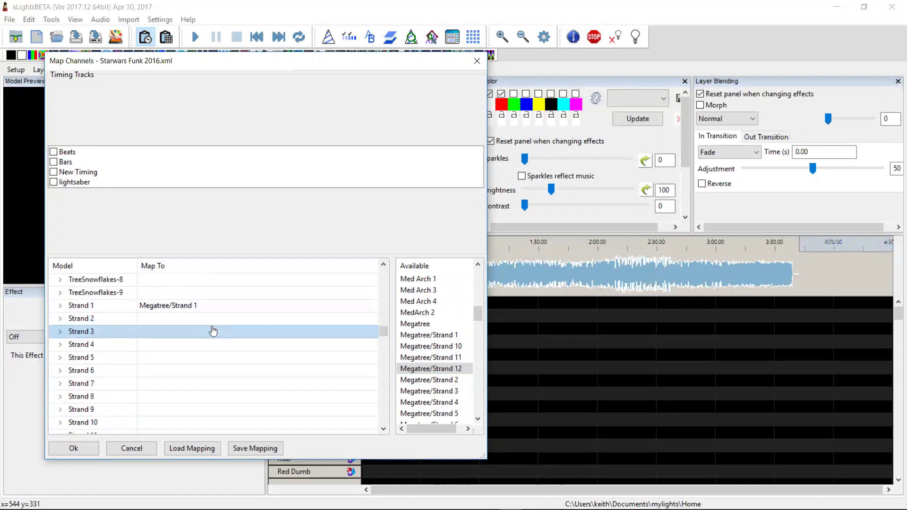
- Map Megatree strands 2 to 6 to ArchTree strands 4 to 8 in order
drag(439, 385, 227, 346)
drag(435, 392, 230, 359)
drag(434, 403, 249, 372)
drag(451, 419, 240, 384)
scroll(426, 379, down, 1)
scroll(427, 379, down, 1)
drag(438, 359, 220, 397)
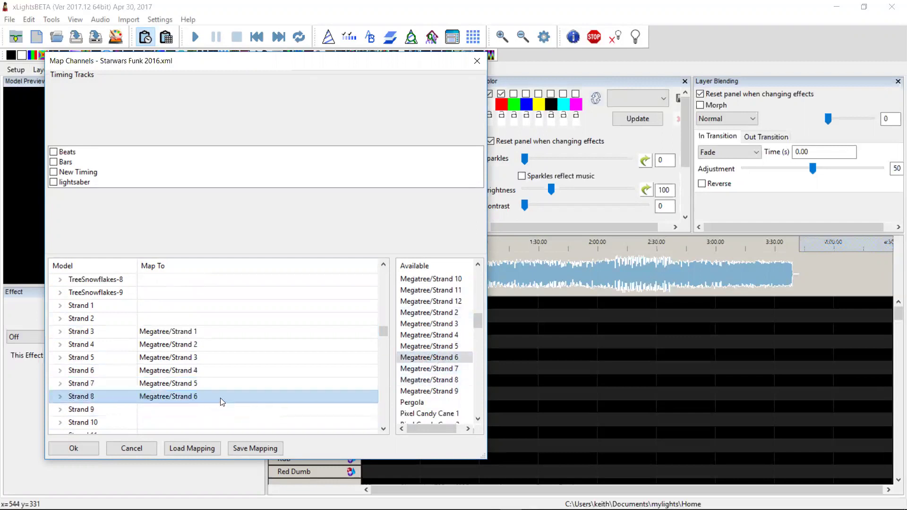
- Map Megatree strands 7, 8 and 9 to ArchTree strands 9, 10 and 11, check the strand mappings and collapse ArchTree
drag(436, 372, 303, 409)
drag(424, 384, 304, 421)
scroll(289, 399, down, 2)
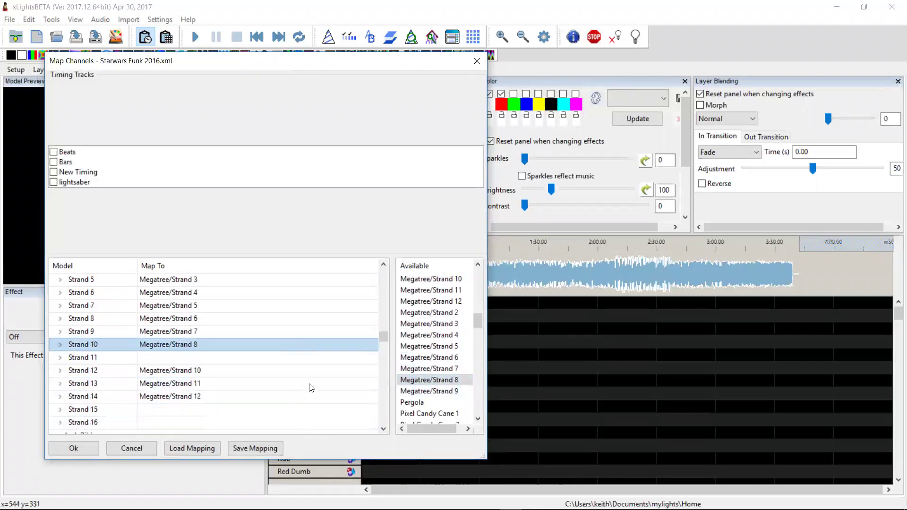
drag(430, 391, 232, 359)
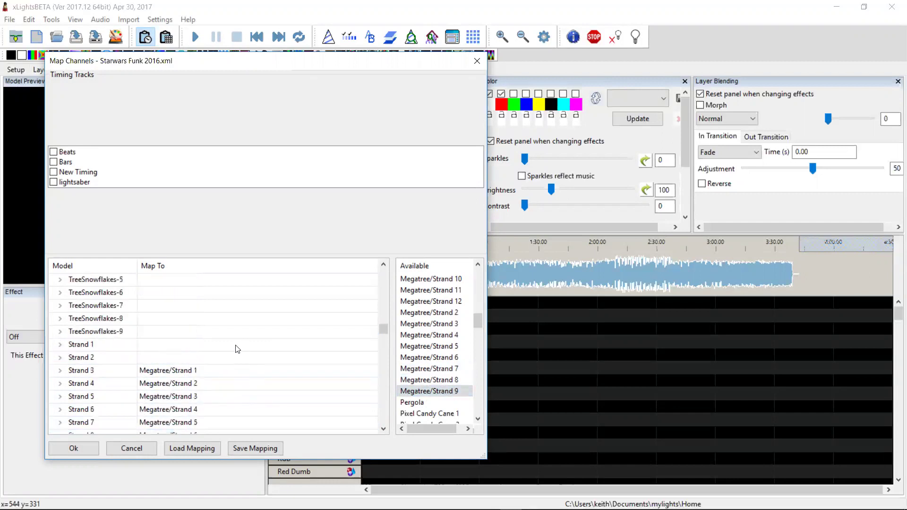
scroll(241, 349, down, 4)
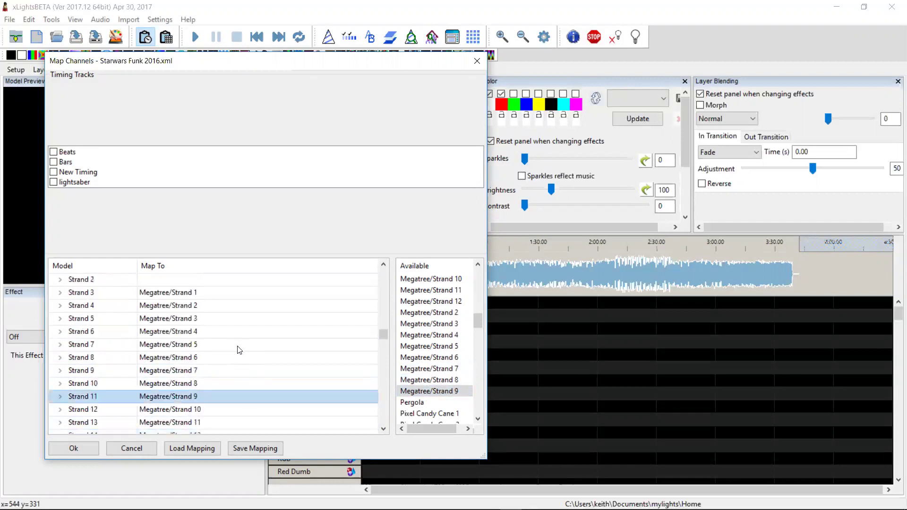
scroll(238, 351, up, 5)
scroll(239, 351, down, 2)
scroll(236, 352, up, 5)
click(54, 372)
- Map the imported Star Megatree to the Star model
scroll(210, 376, down, 1)
scroll(209, 372, up, 2)
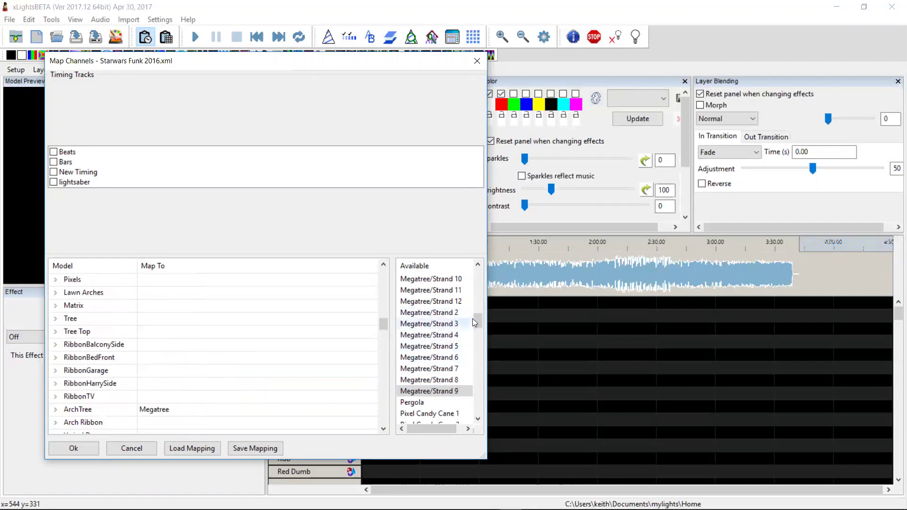
drag(478, 318, 478, 364)
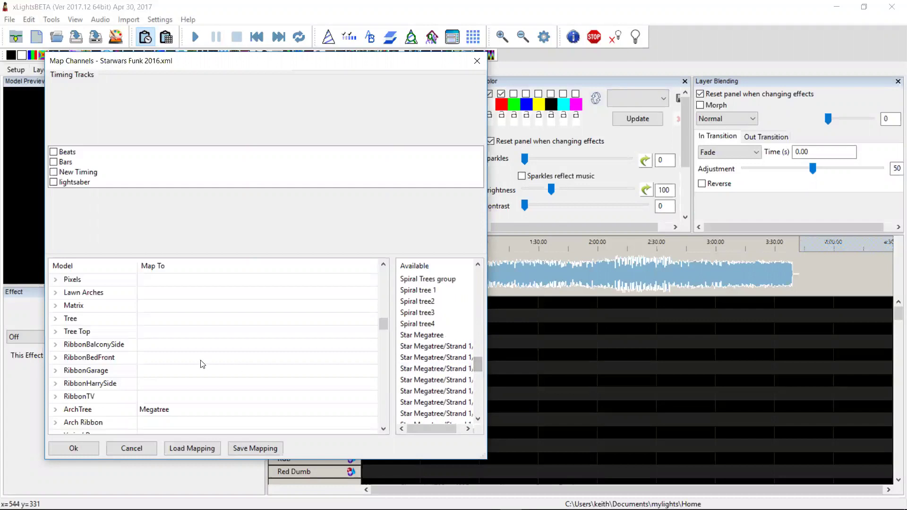
scroll(382, 388, down, 4)
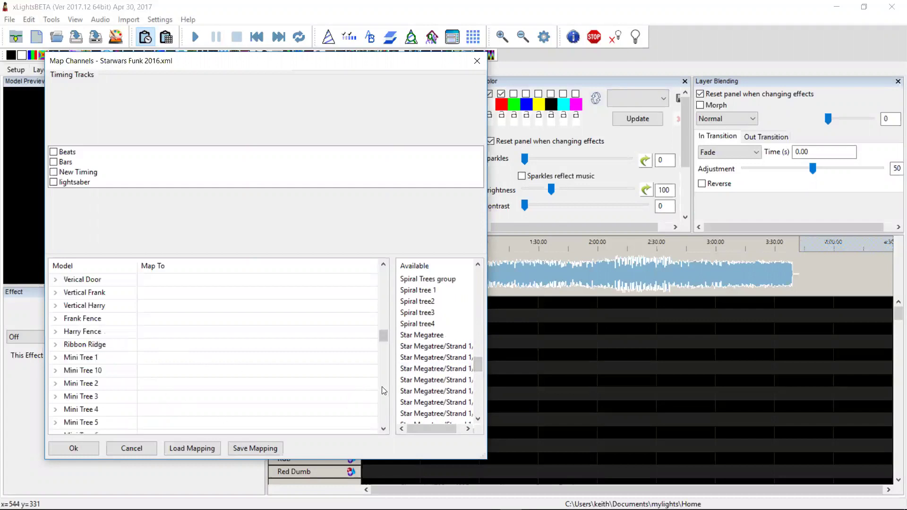
scroll(384, 391, down, 7)
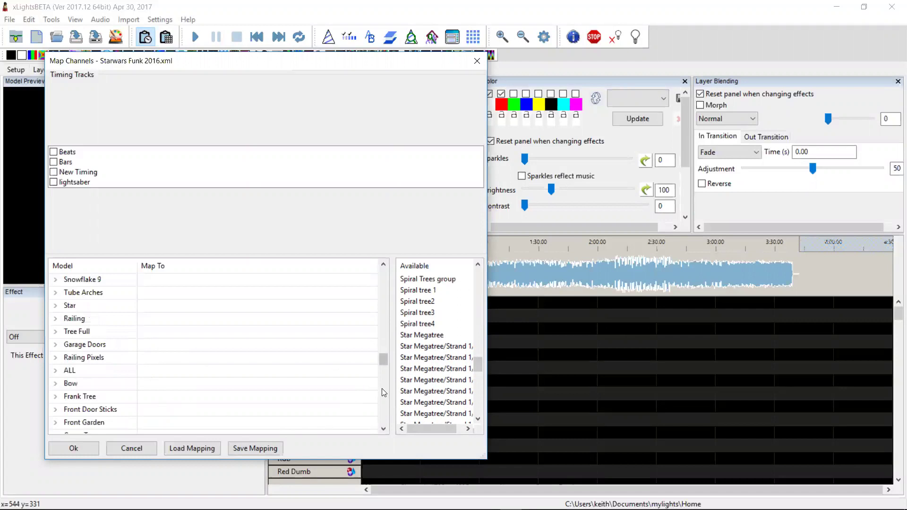
drag(434, 336, 201, 306)
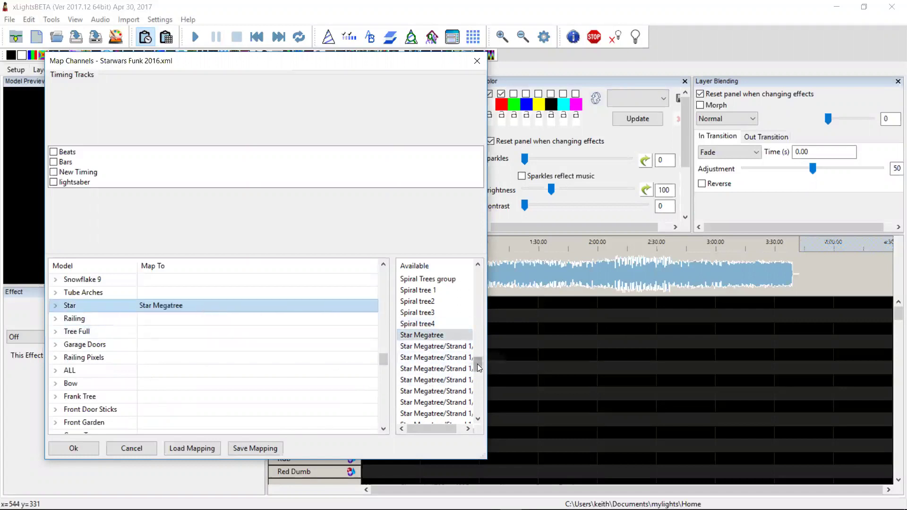
- Map the imported Roof Group to the House Outline model
drag(476, 366, 465, 276)
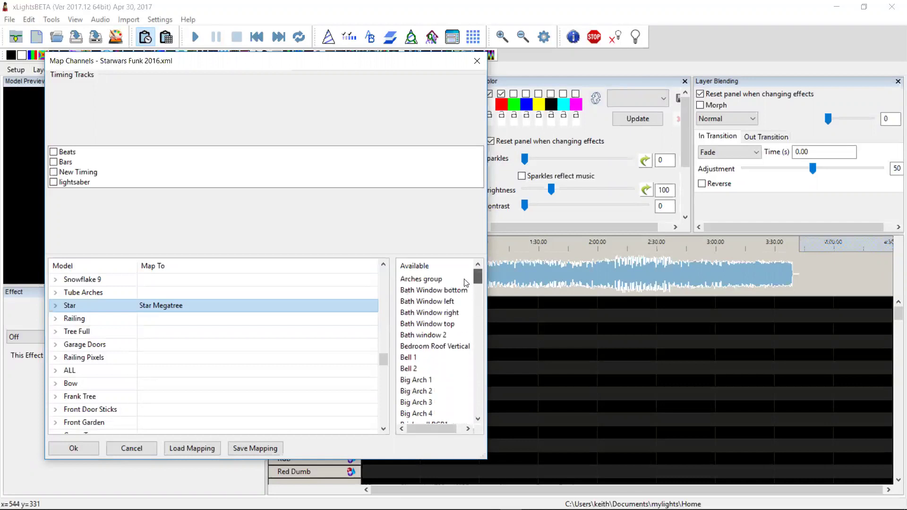
click(480, 404)
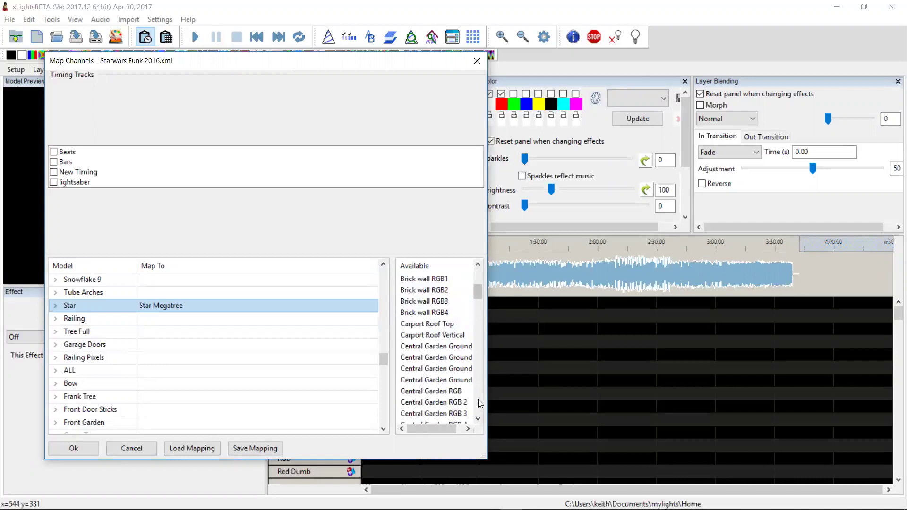
click(480, 404)
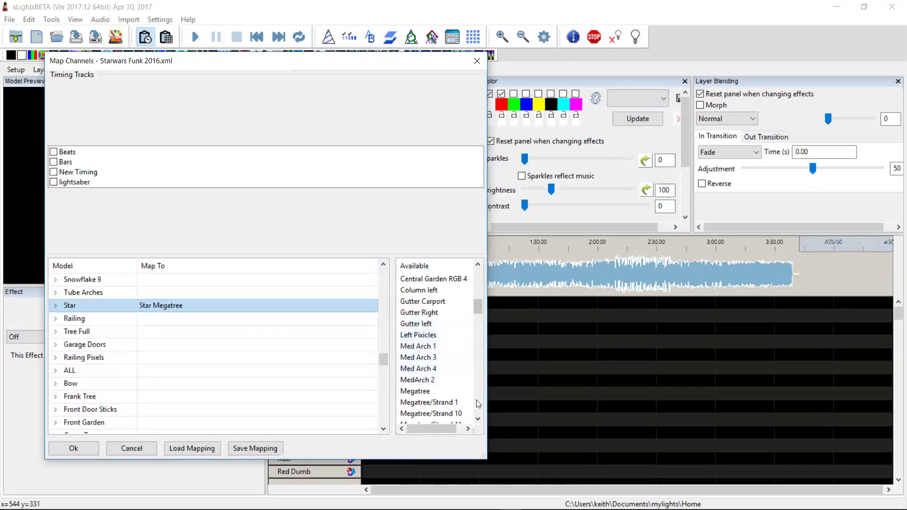
click(479, 404)
click(479, 404)
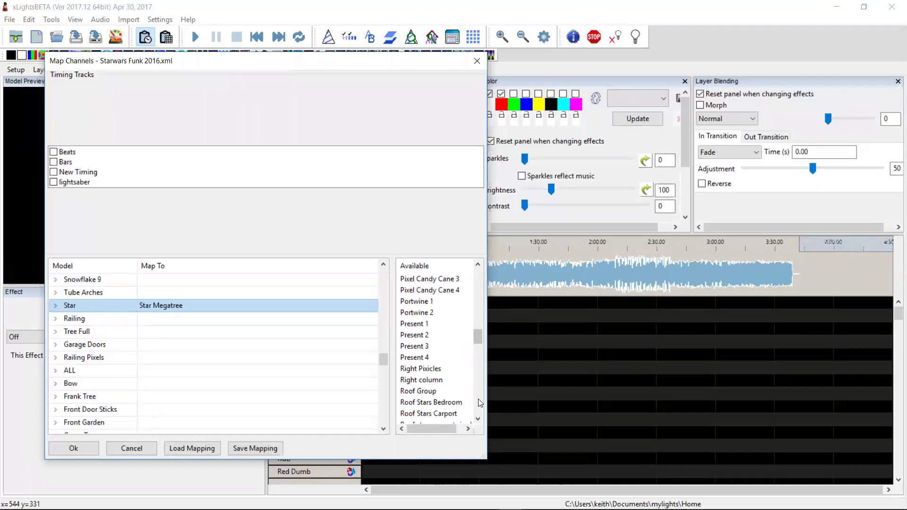
click(421, 391)
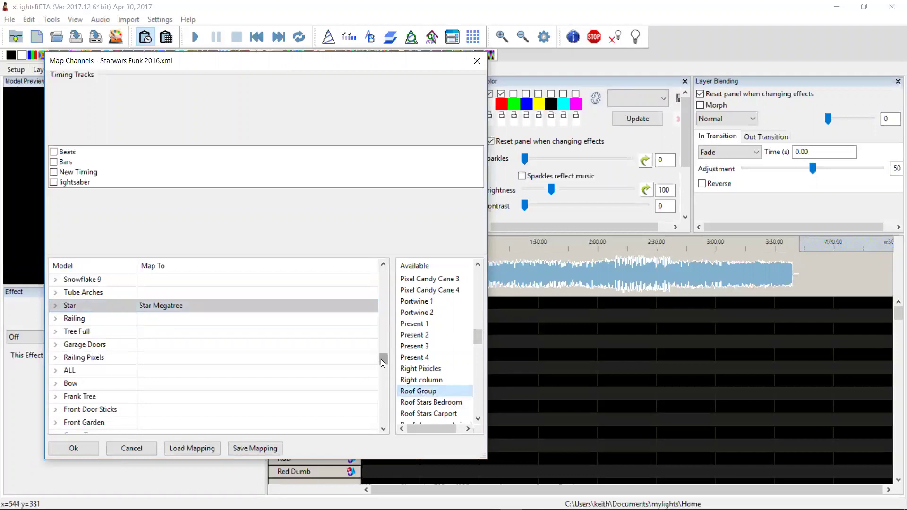
drag(382, 364, 385, 410)
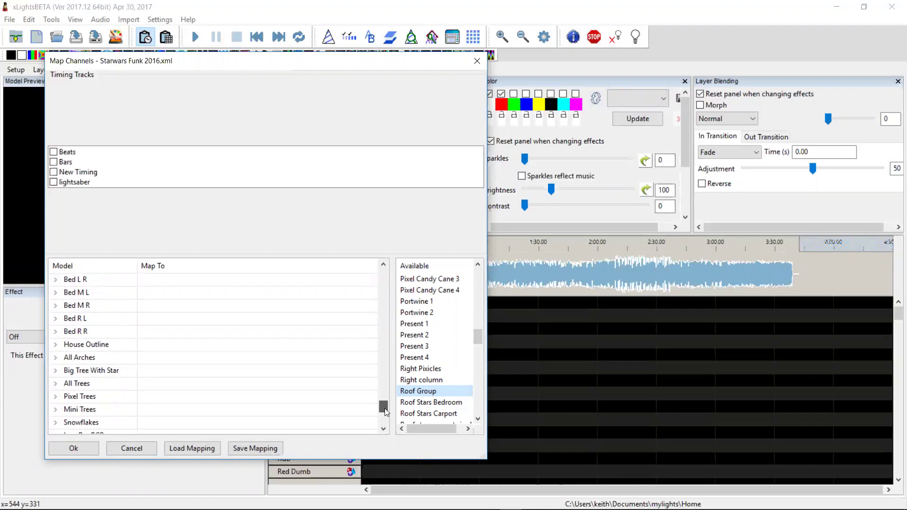
drag(437, 391, 215, 345)
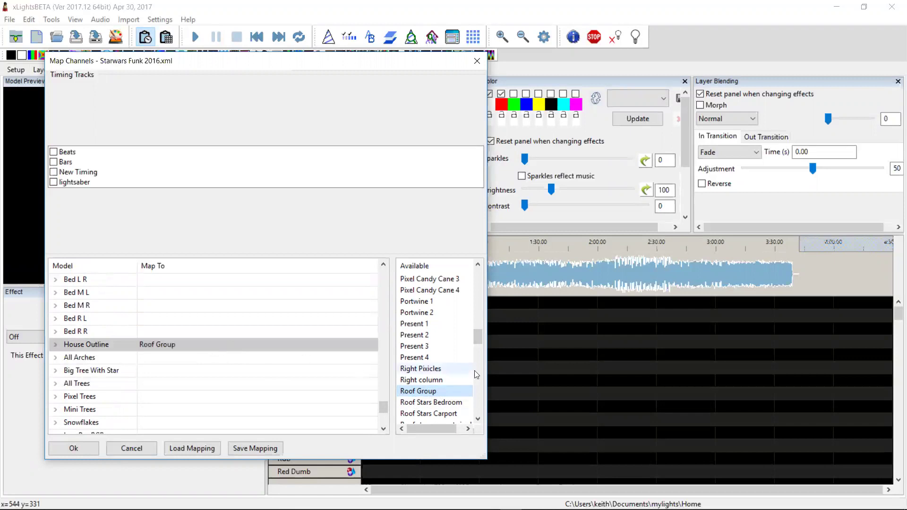
- Map the imported Whole House Group to the Pixels model
scroll(480, 405, down, 4)
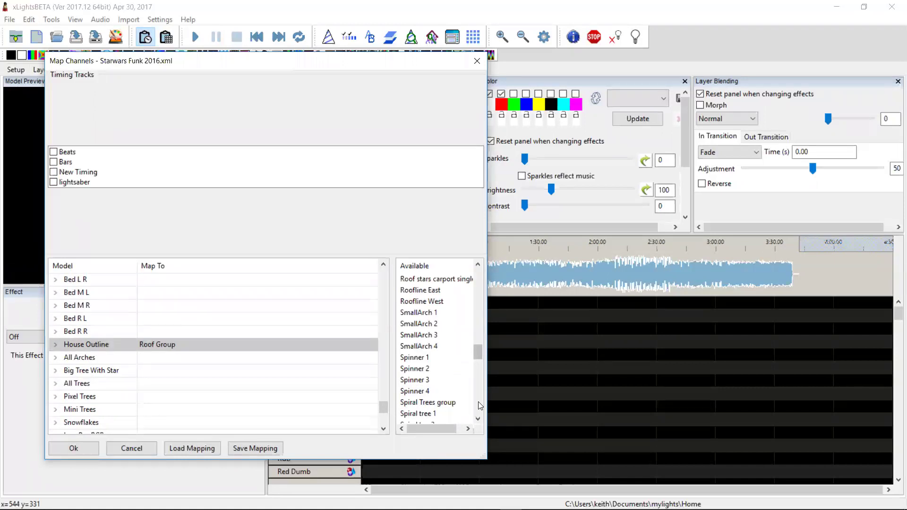
click(480, 405)
click(480, 405)
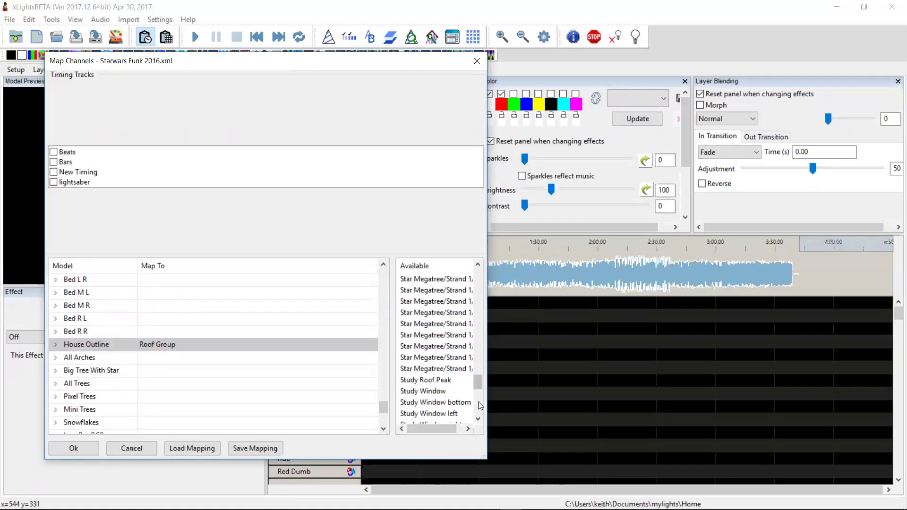
click(478, 410)
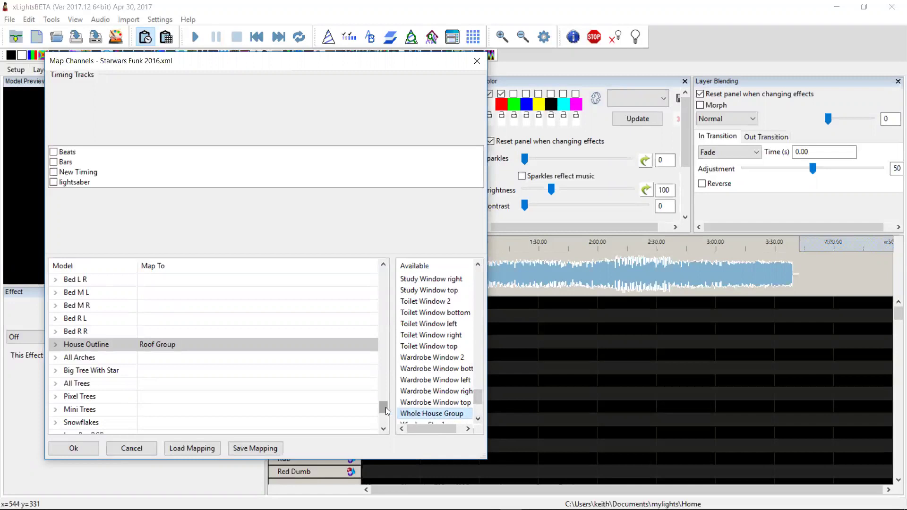
scroll(385, 407, down, 2)
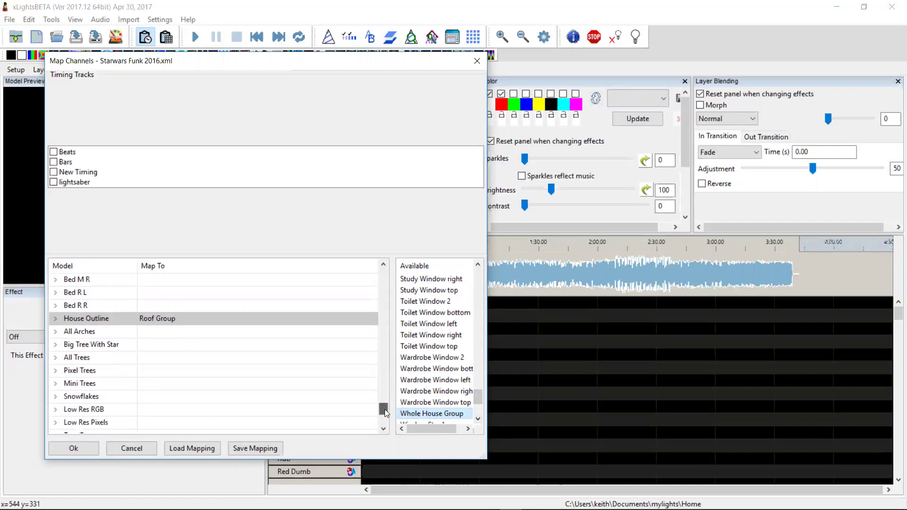
scroll(385, 412, down, 1)
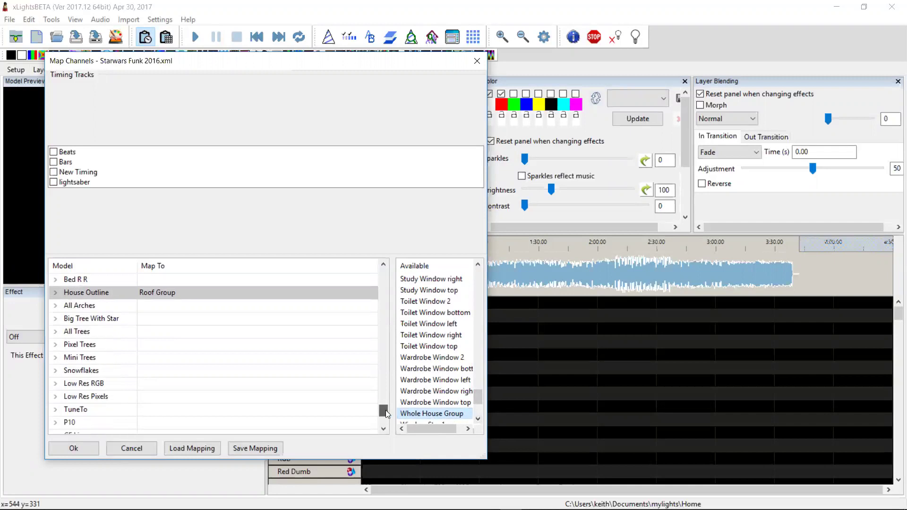
scroll(386, 412, down, 10)
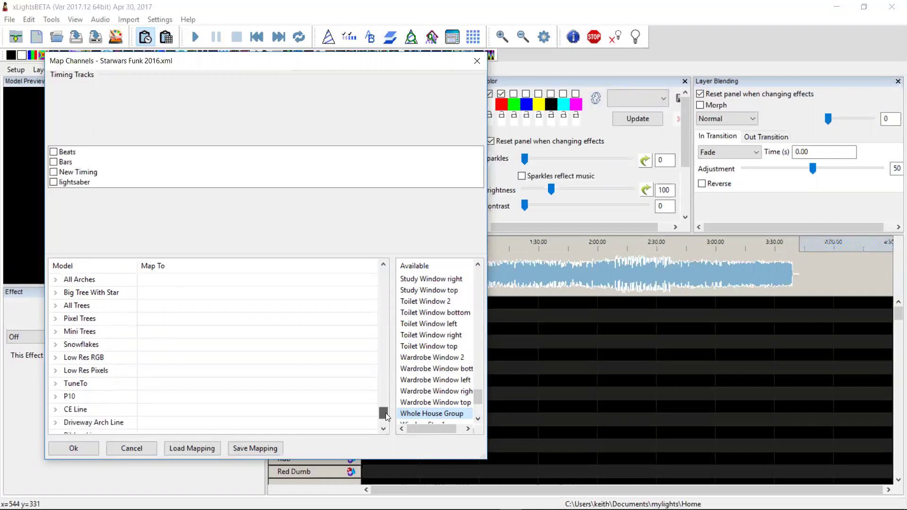
drag(385, 373, 398, 326)
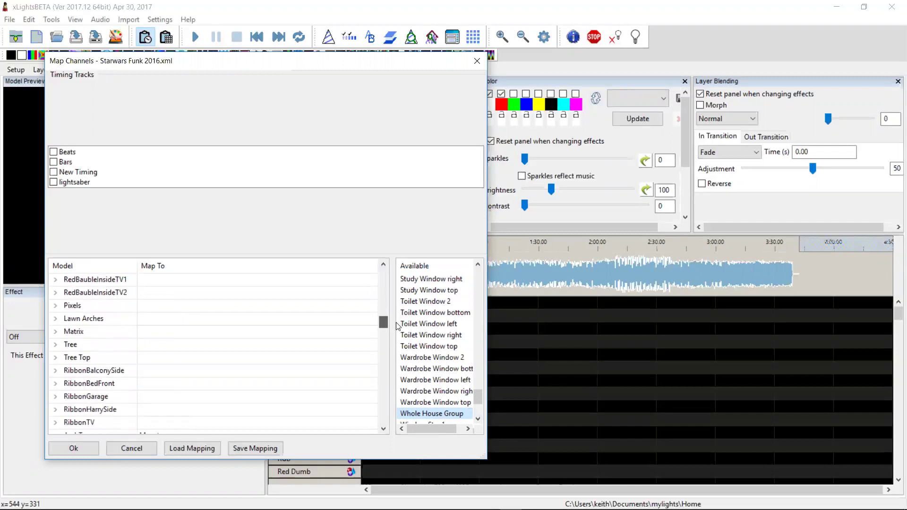
drag(439, 415, 219, 305)
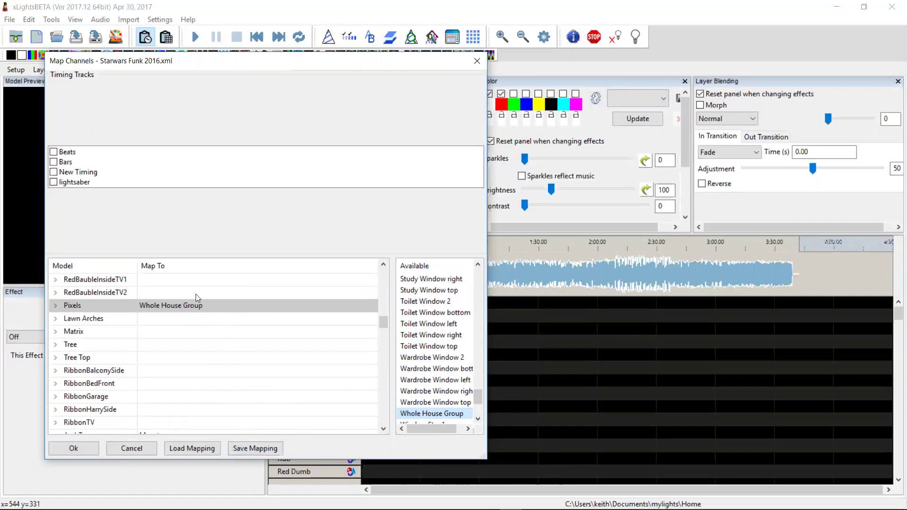
- Save the channel mapping as mapping.xmap in the Starwars folder and run the import with it
click(264, 448)
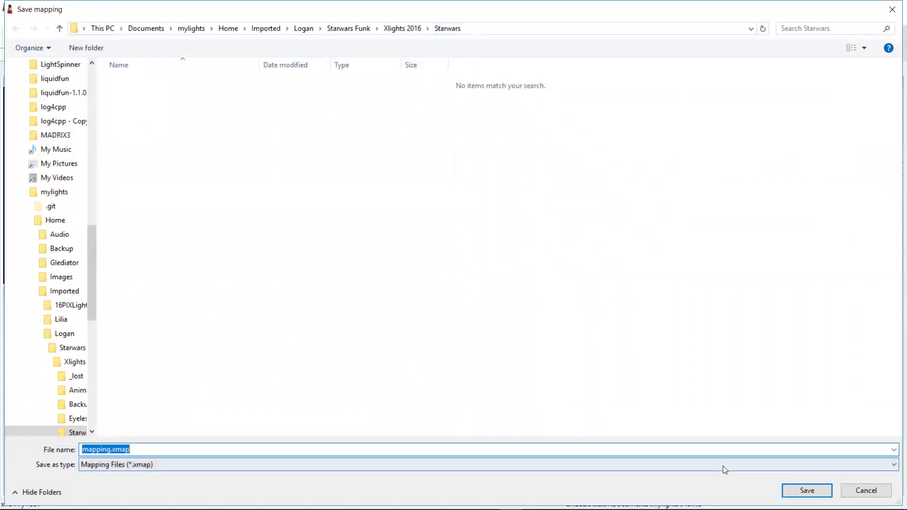
click(802, 491)
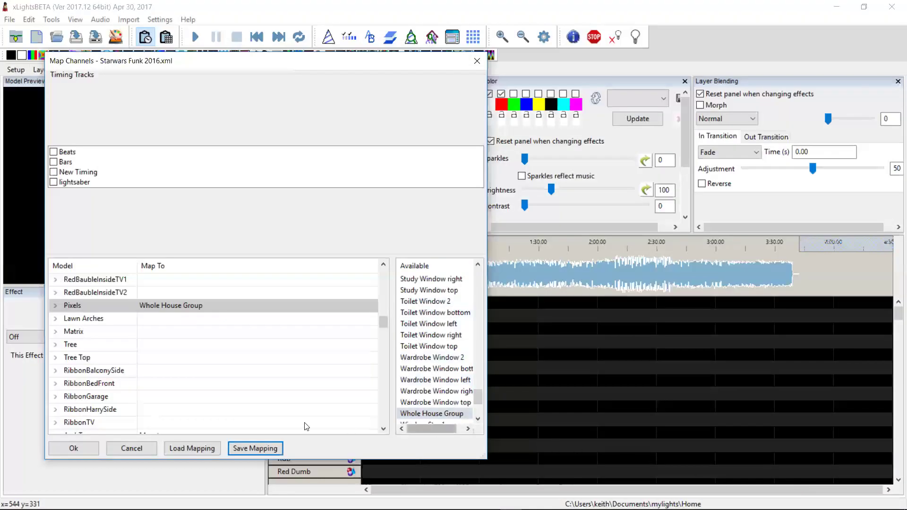
click(73, 449)
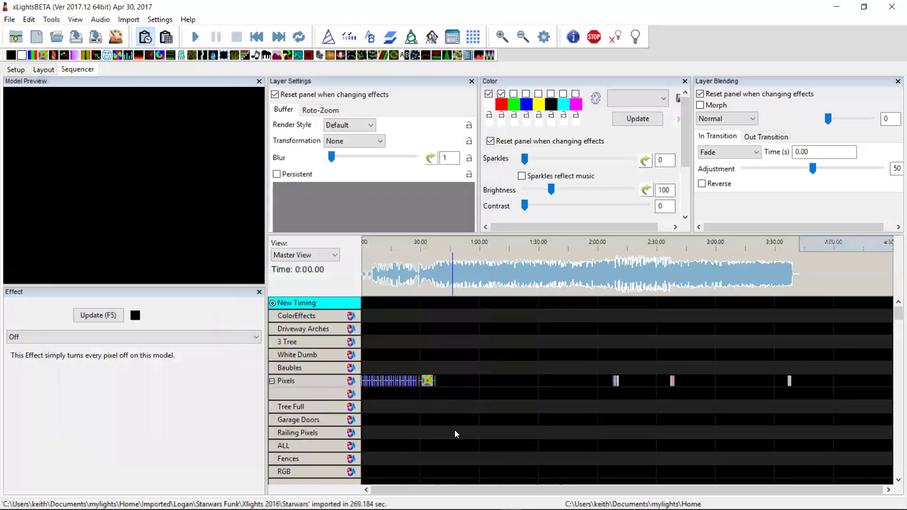
- Examine the imported effects on ArchTree and its individual strands in the sequencer grid
drag(894, 312, 895, 380)
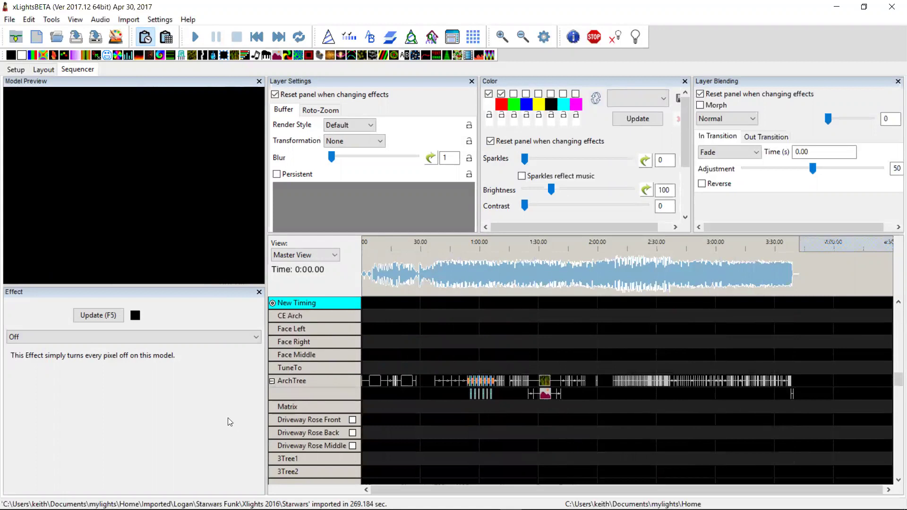
click(278, 393)
scroll(286, 394, down, 2)
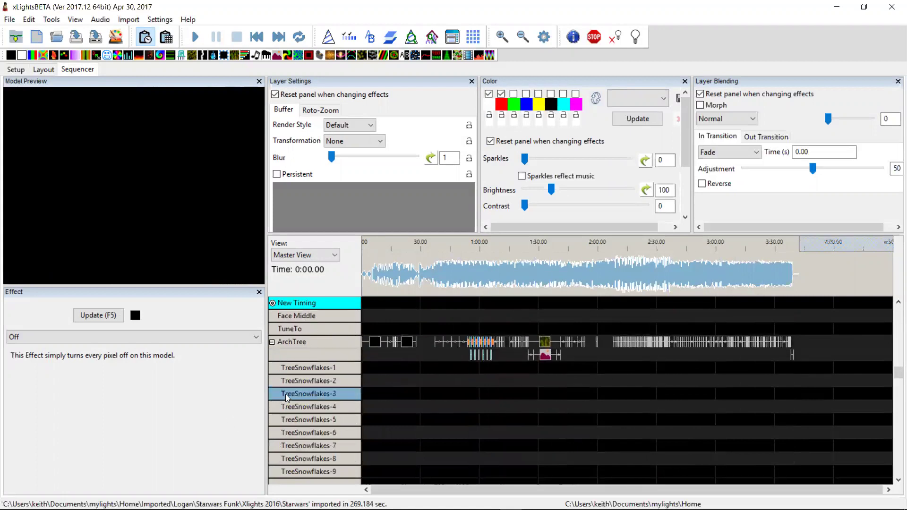
scroll(294, 392, down, 5)
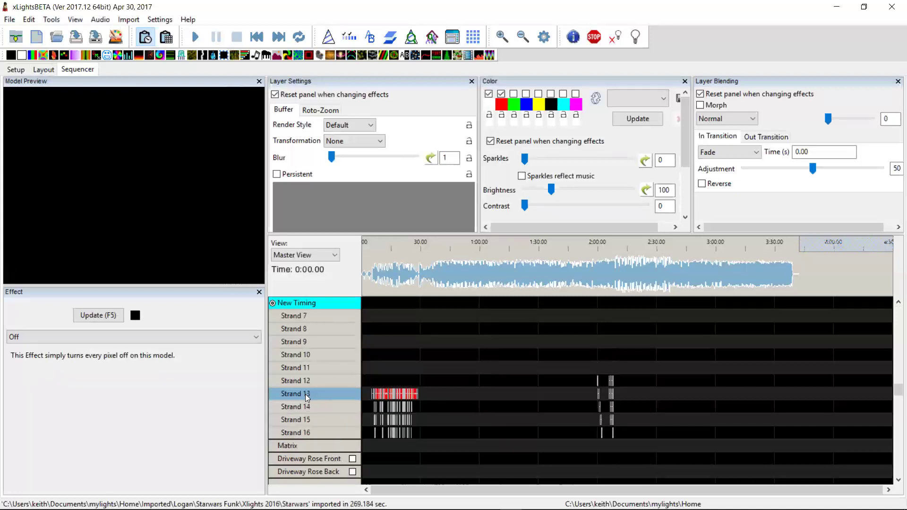
scroll(506, 405, up, 5)
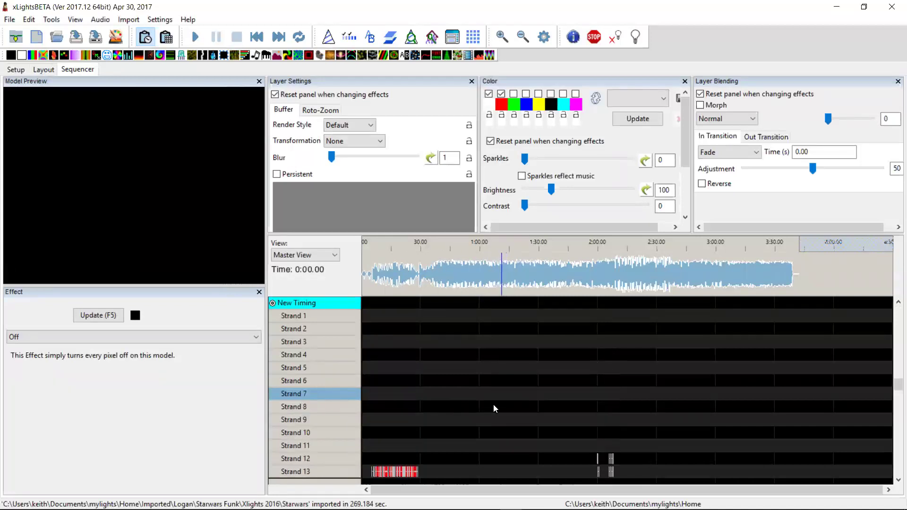
scroll(298, 399, down, 1)
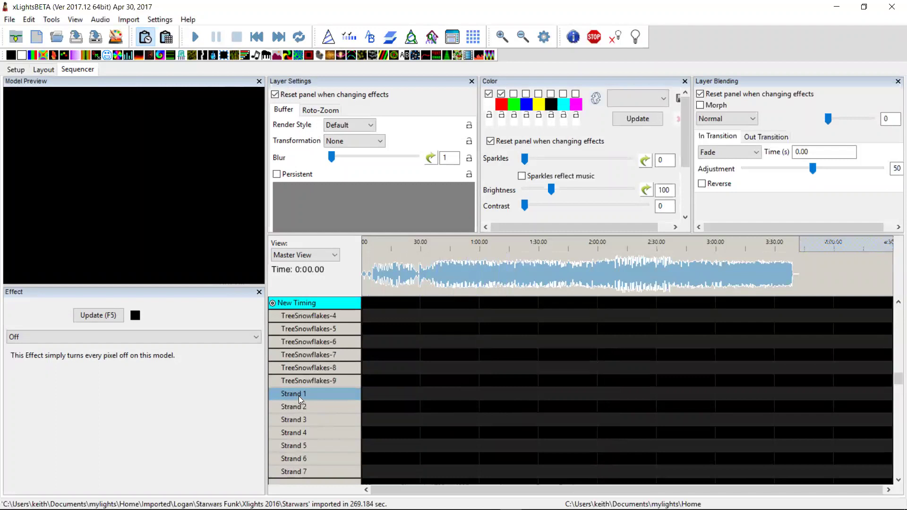
double_click(299, 396)
double_click(295, 393)
scroll(296, 394, down, 2)
scroll(428, 409, down, 5)
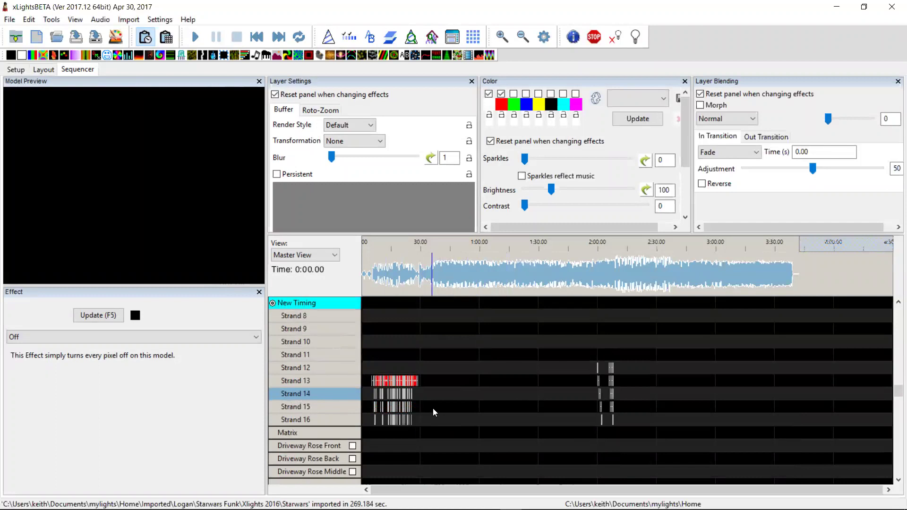
click(433, 408)
scroll(536, 375, up, 4)
scroll(534, 376, up, 2)
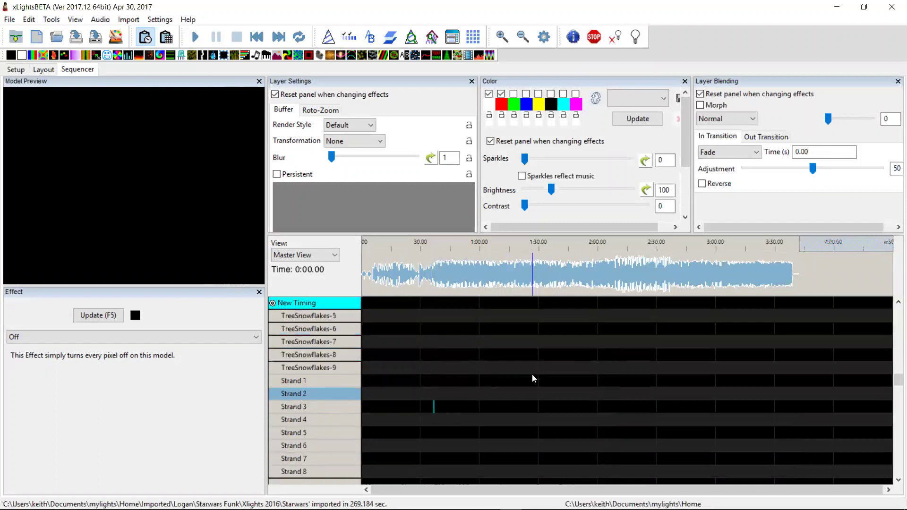
- Render all effects of the sequence and start playback from the beginning
click(115, 38)
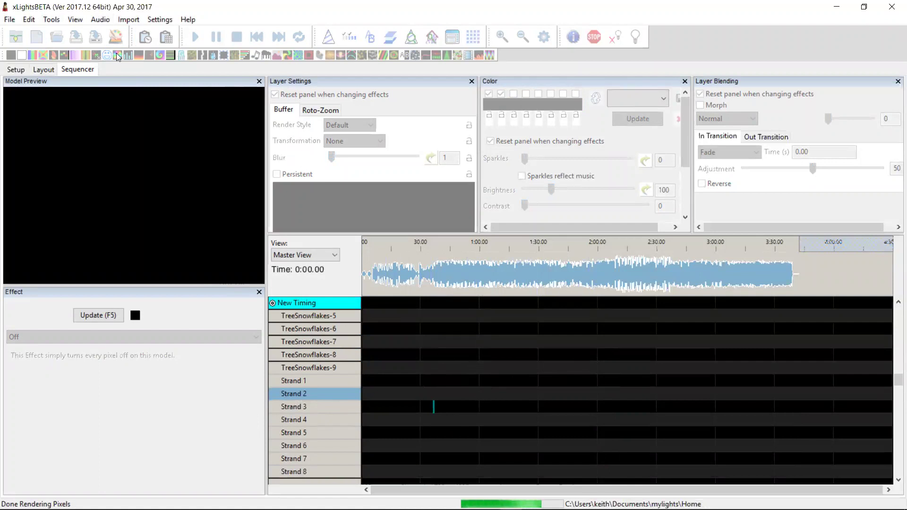
click(195, 38)
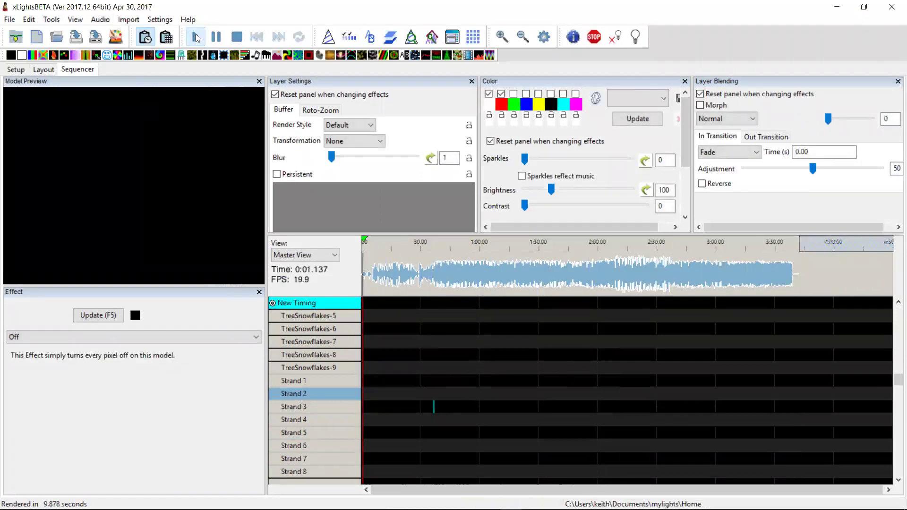
- Open the House Preview, shrink it to about half its size and move it below the timeline ruler
click(430, 37)
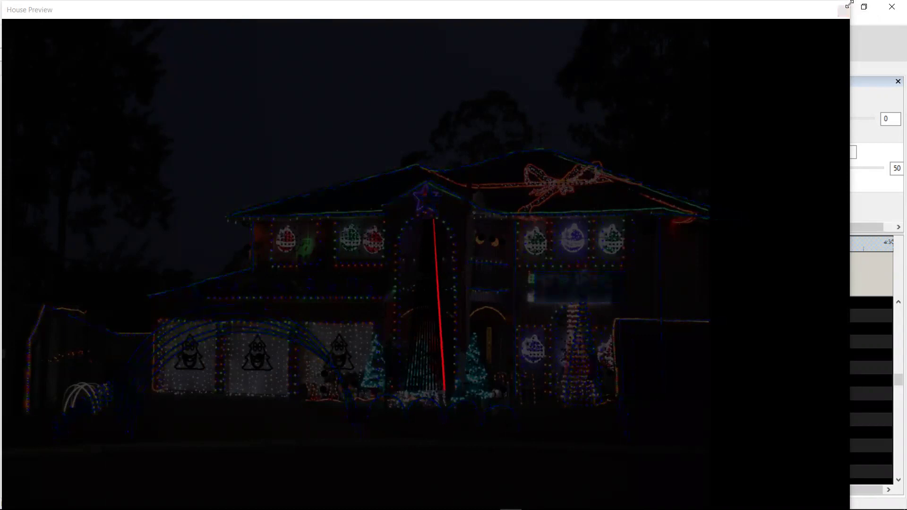
drag(849, 4, 475, 219)
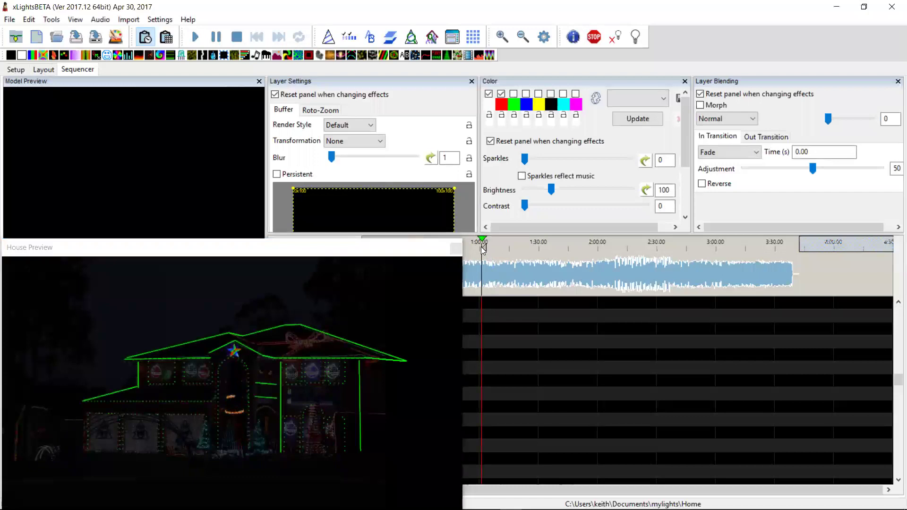
click(398, 250)
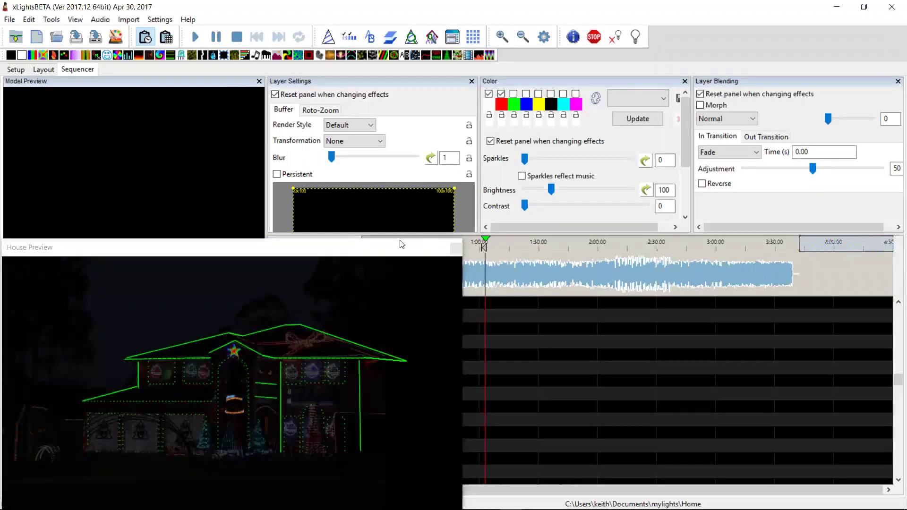
drag(406, 273, 405, 278)
- Play the sequence from about 0:45 and about 1:36, with the House Preview moved up clear of the effects grid
click(445, 246)
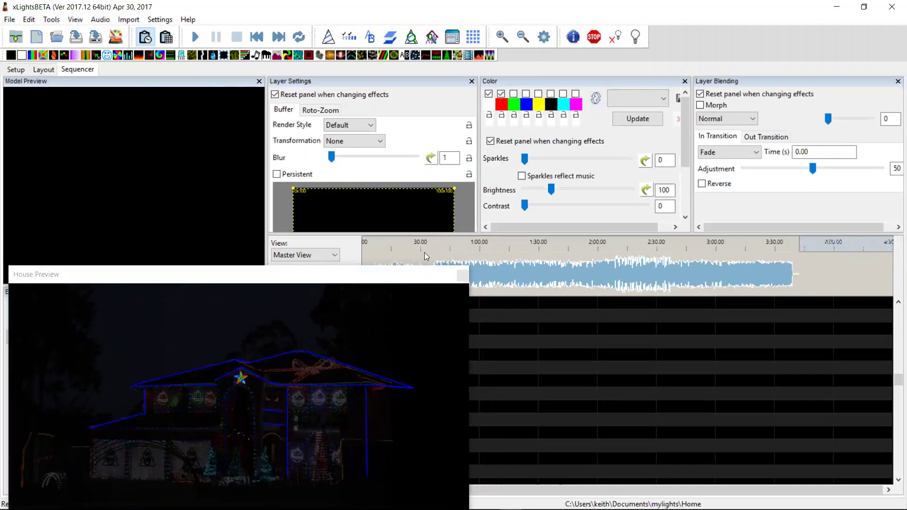
click(451, 245)
click(317, 277)
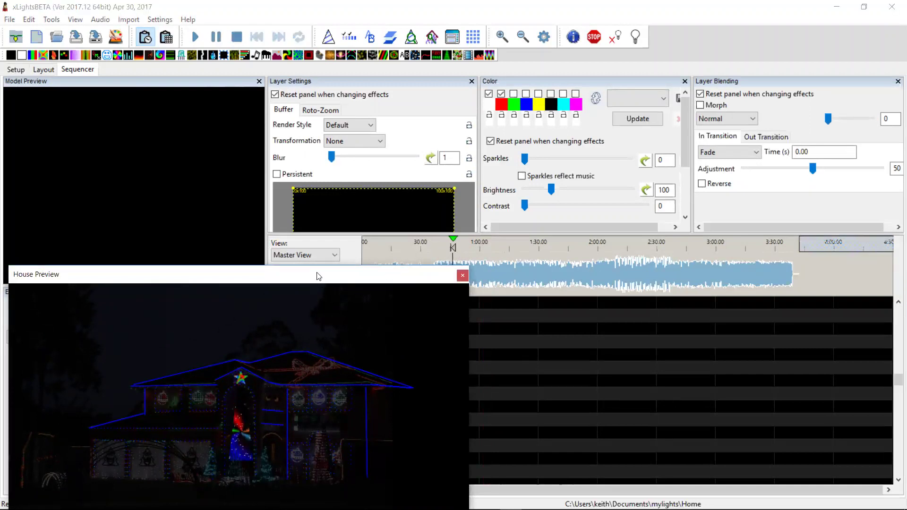
drag(319, 276, 340, 18)
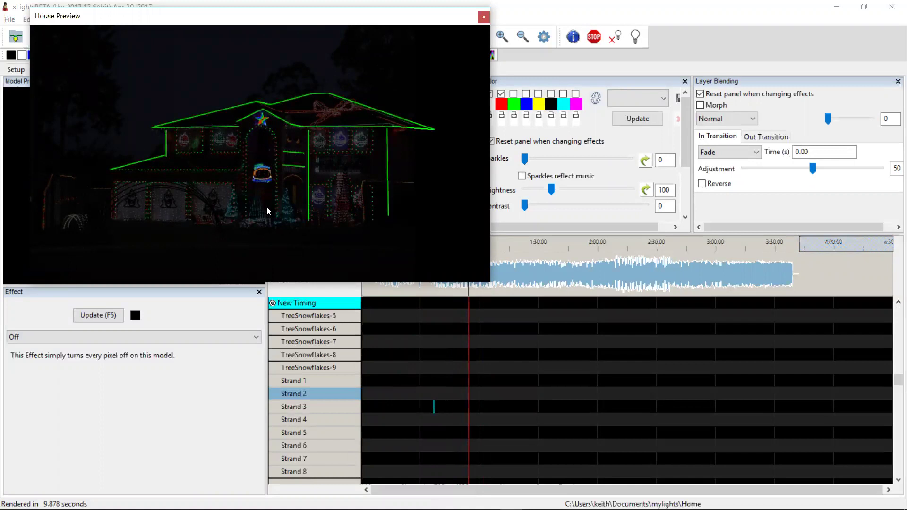
click(550, 242)
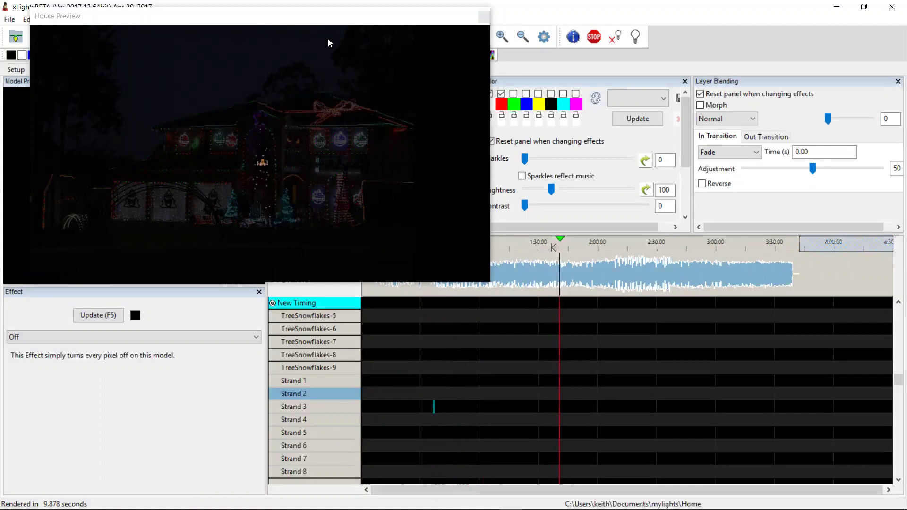
click(329, 20)
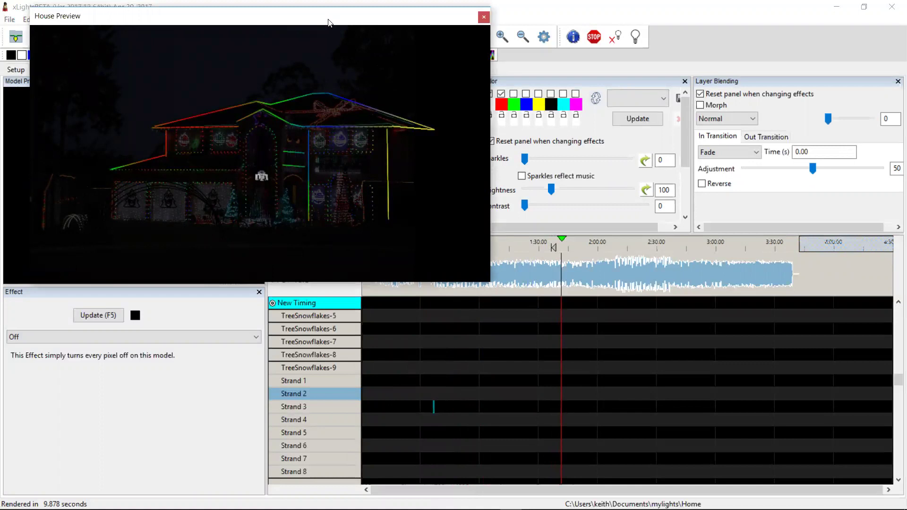
- Dock the House Preview back beside the layer settings and stop the sequence playback
double_click(330, 20)
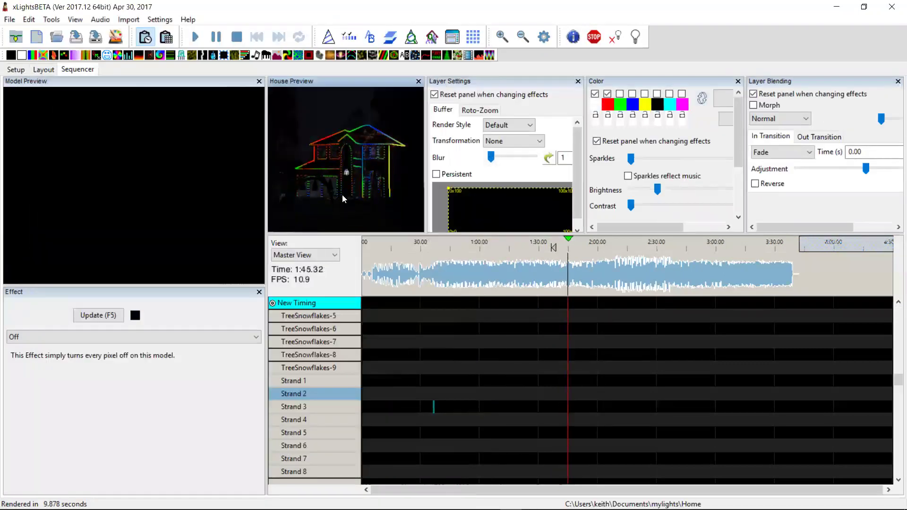
click(237, 37)
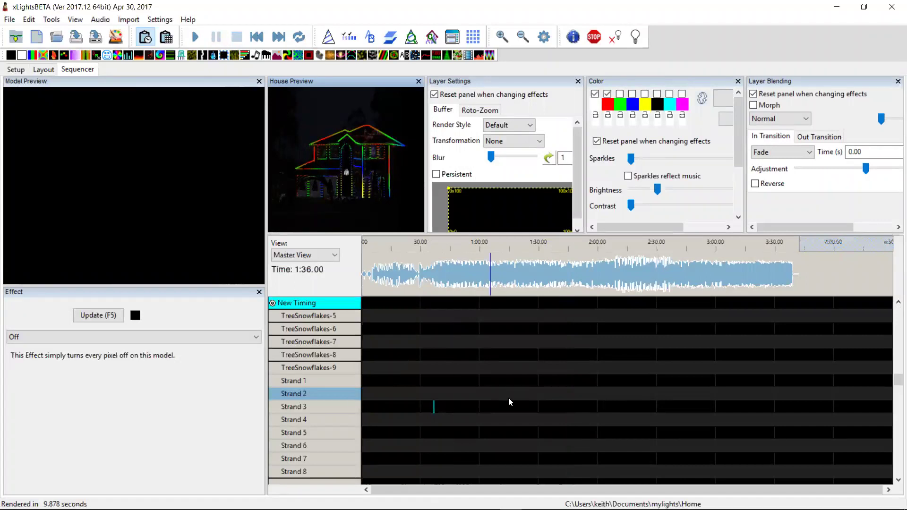
- Start importing effects from Starwars Funk 2016.xml, load mapping.xmap as the channel mapping and enlarge the mapping window
click(131, 20)
click(122, 33)
double_click(143, 80)
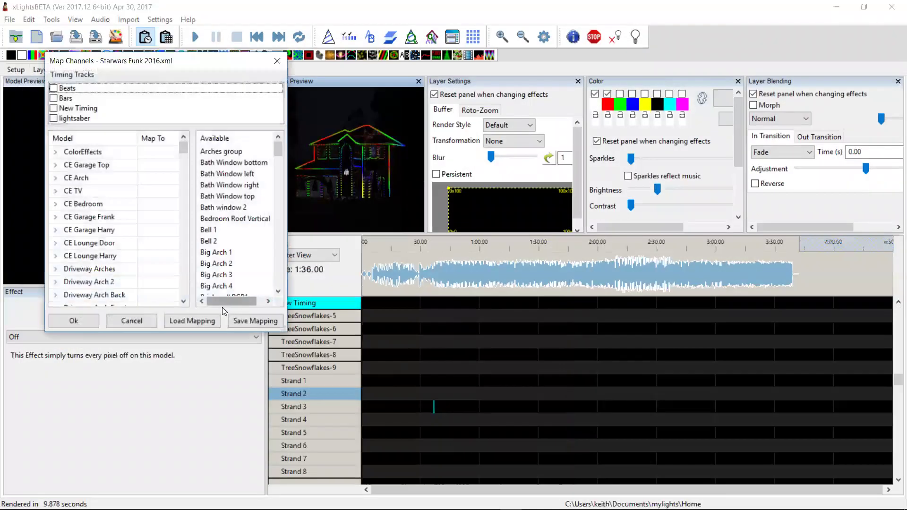
click(196, 321)
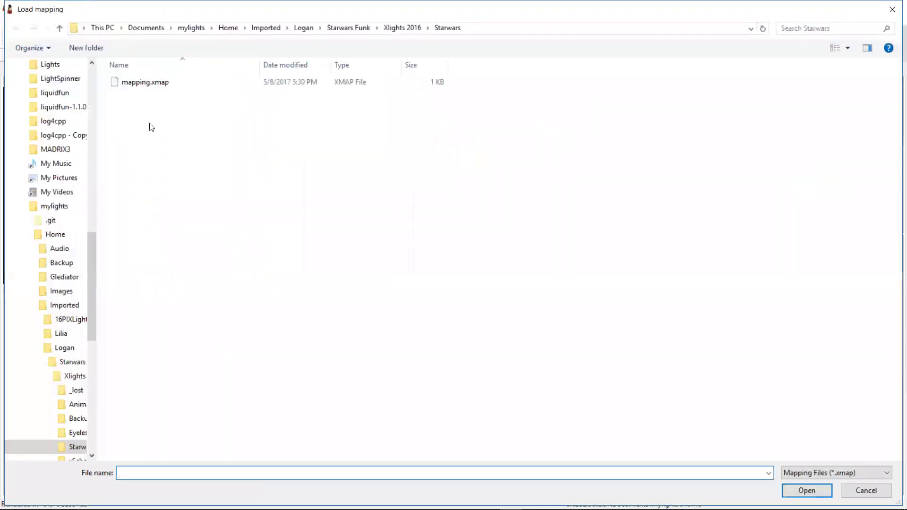
double_click(145, 82)
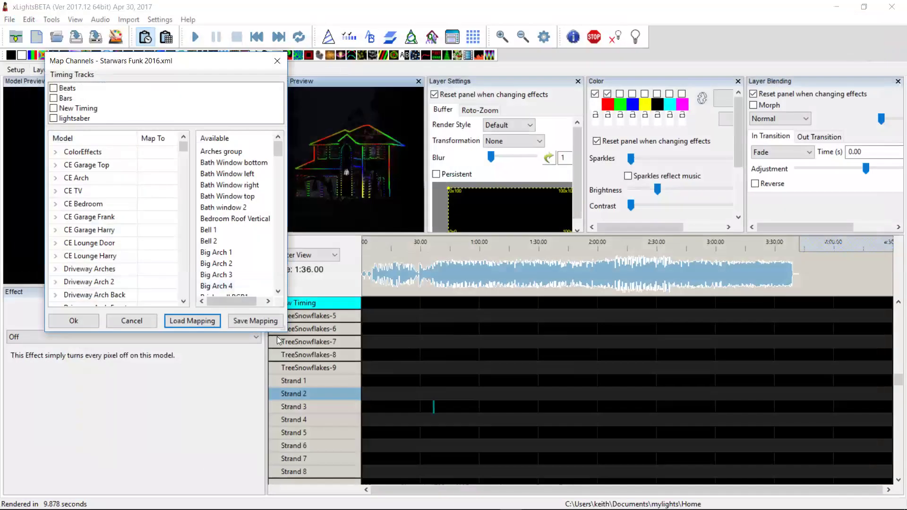
drag(286, 330, 617, 437)
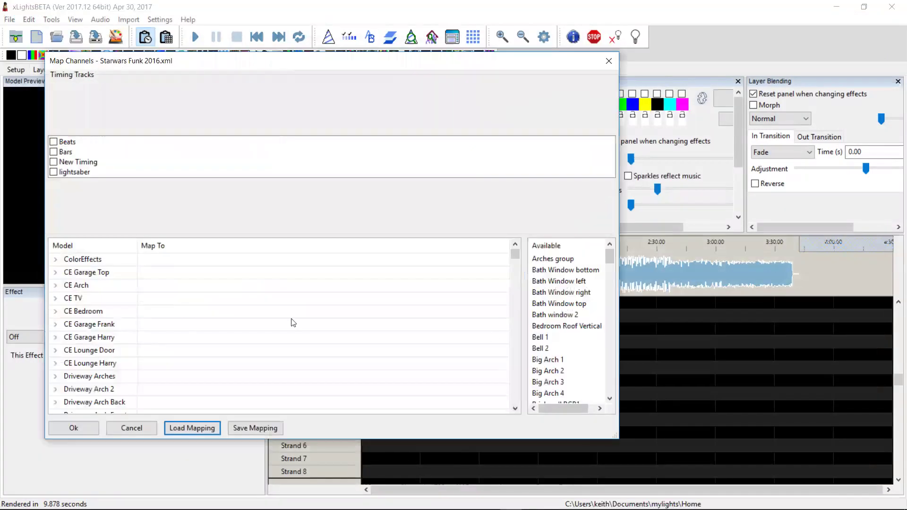
- Examine the loaded channel mapping, especially how the tree's strands are assigned to the Megatree strands
scroll(513, 363, down, 15)
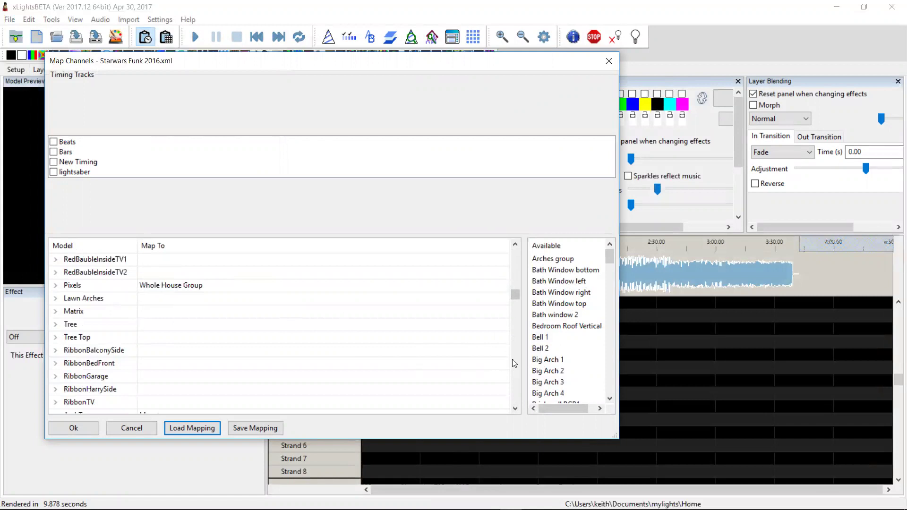
scroll(516, 366, down, 10)
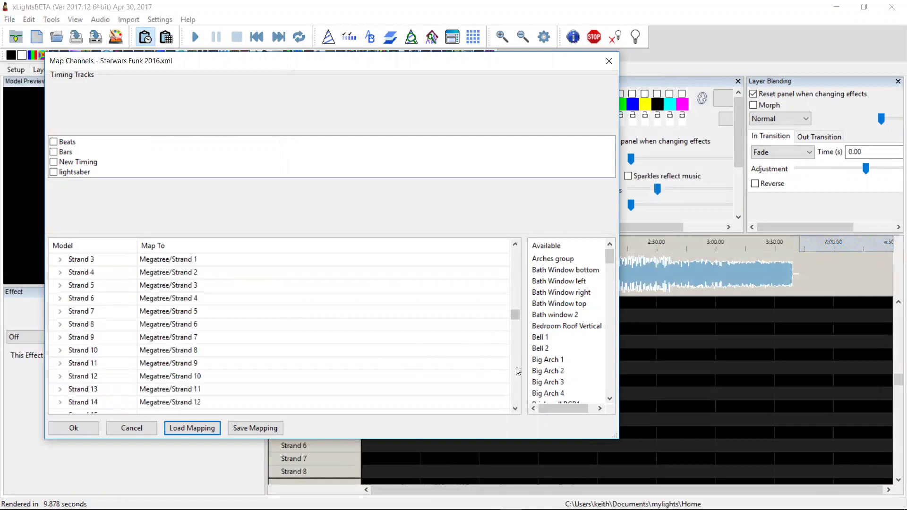
scroll(191, 348, up, 1)
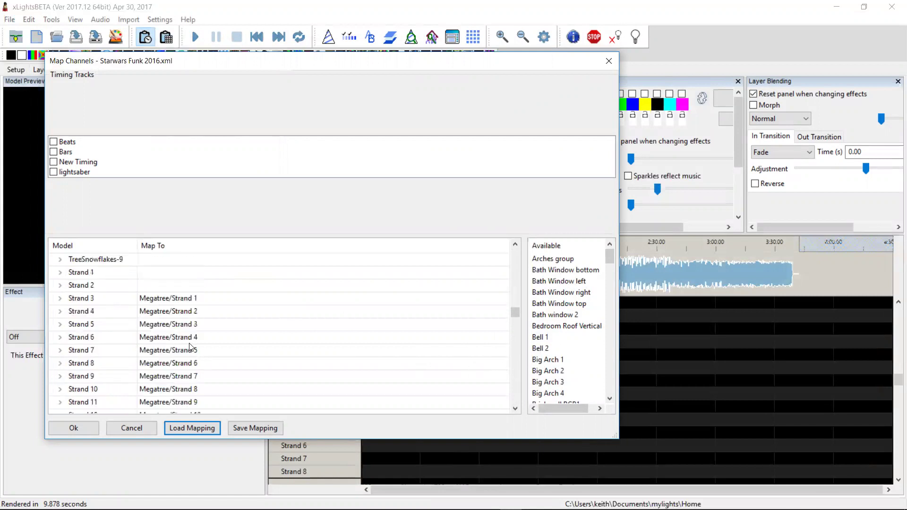
scroll(191, 348, down, 1)
scroll(191, 348, down, 2)
scroll(191, 348, up, 2)
scroll(191, 348, up, 1)
scroll(192, 348, down, 1)
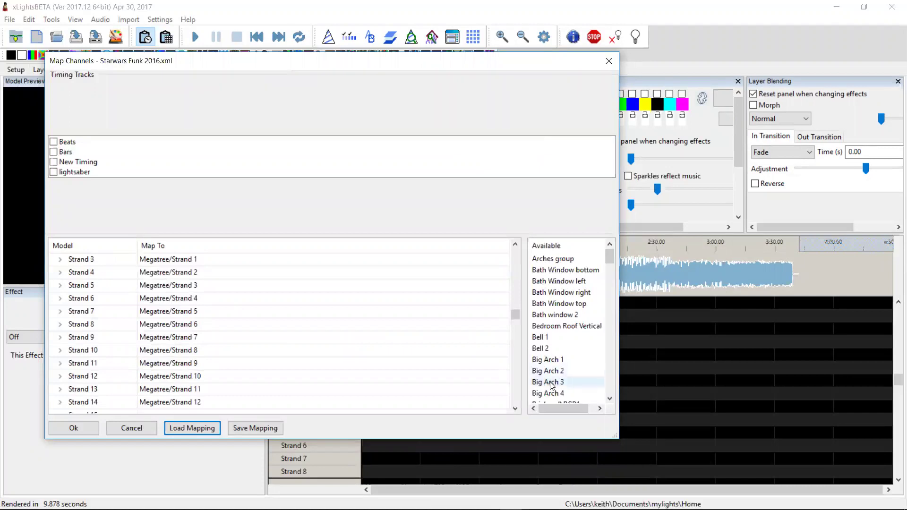
scroll(611, 260, down, 2)
scroll(610, 258, up, 2)
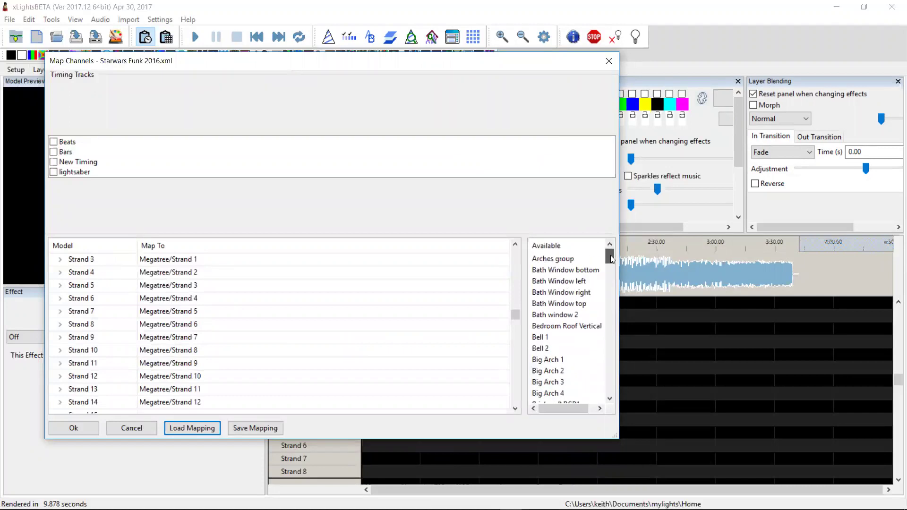
click(60, 260)
click(60, 260)
- Run the import with the loaded mapping and check the effects it places on Strand 1 to Strand 16
click(99, 423)
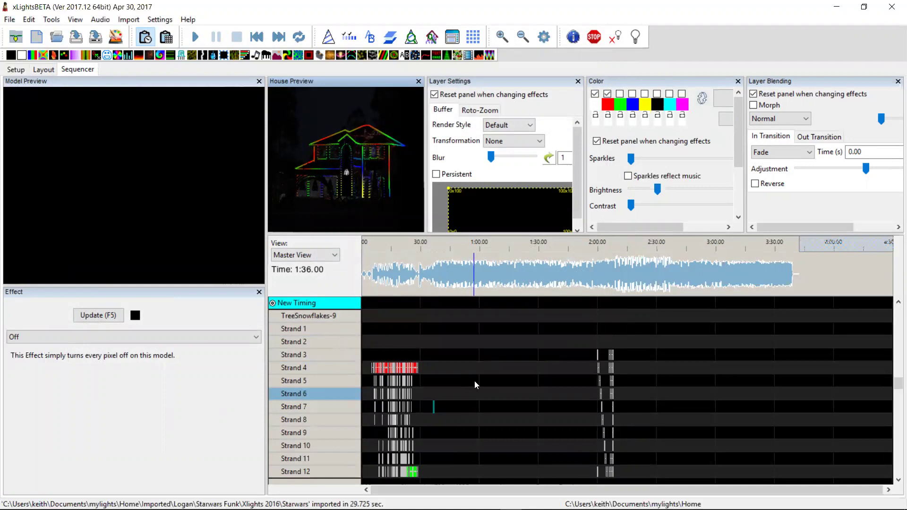
scroll(474, 379, down, 2)
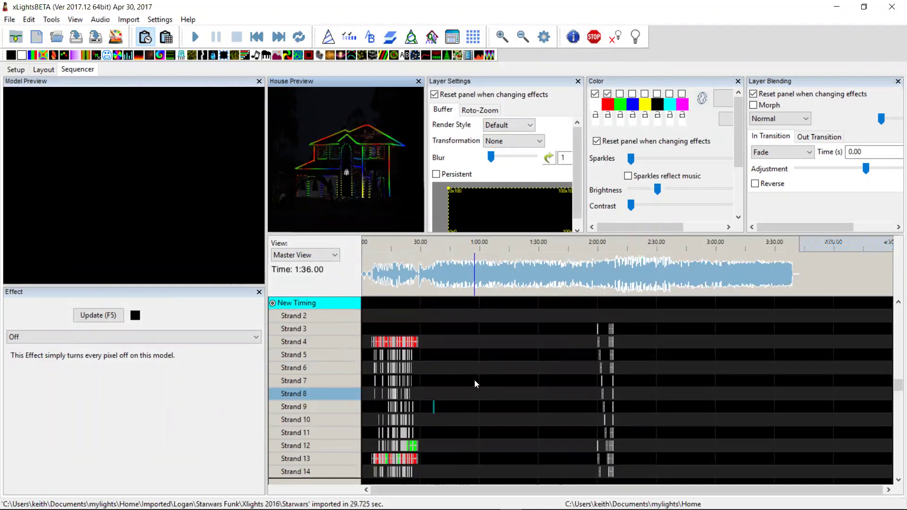
scroll(474, 379, up, 4)
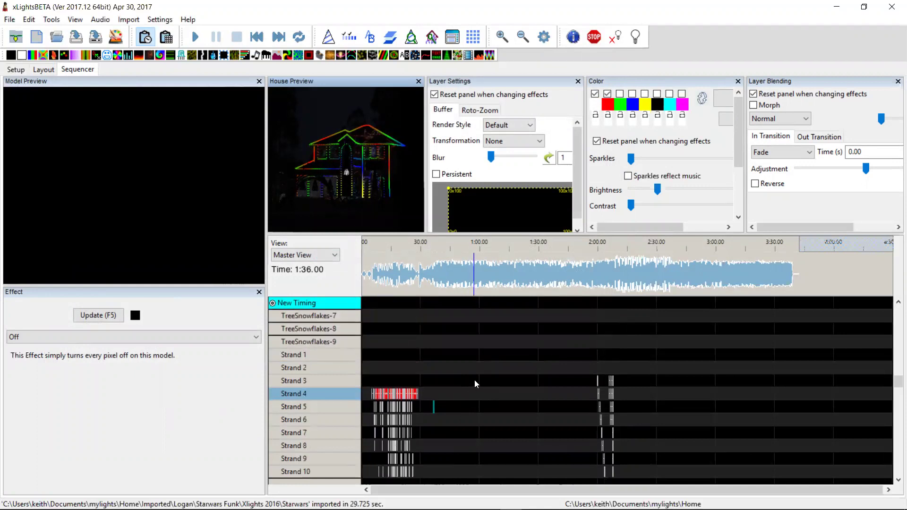
scroll(475, 380, down, 8)
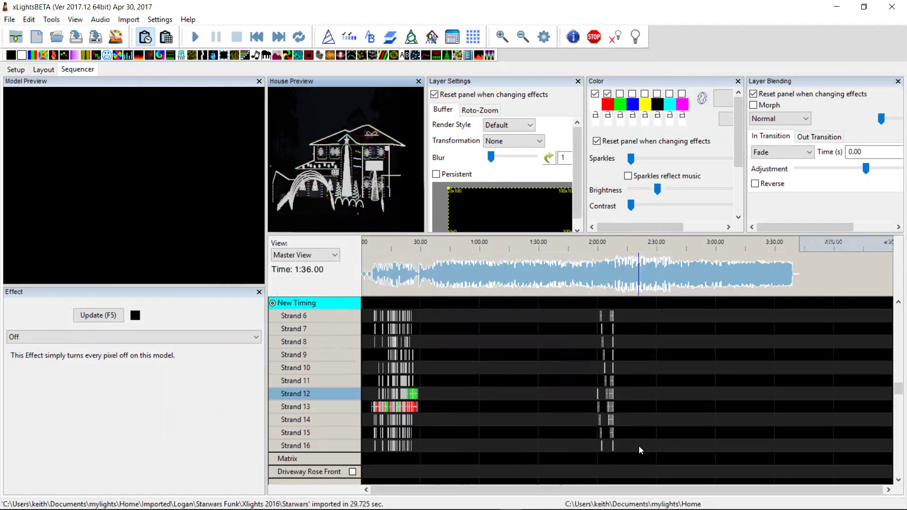
- Deactivate the New Timing track and delete all effects on Strand 15 and Strand 16
click(273, 304)
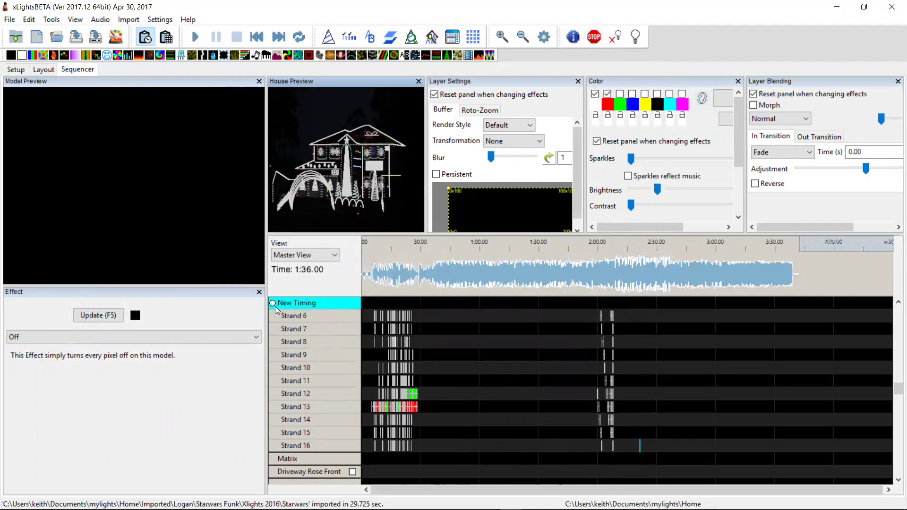
drag(630, 448, 362, 436)
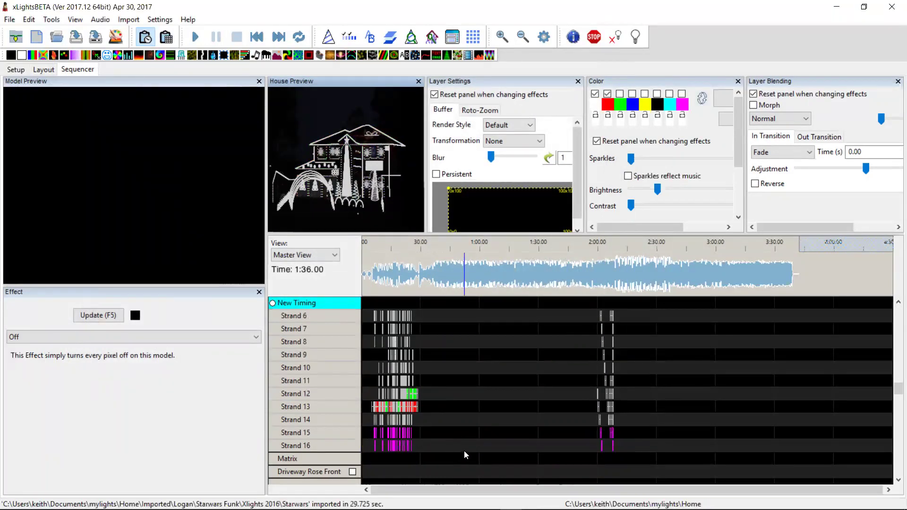
key(Delete)
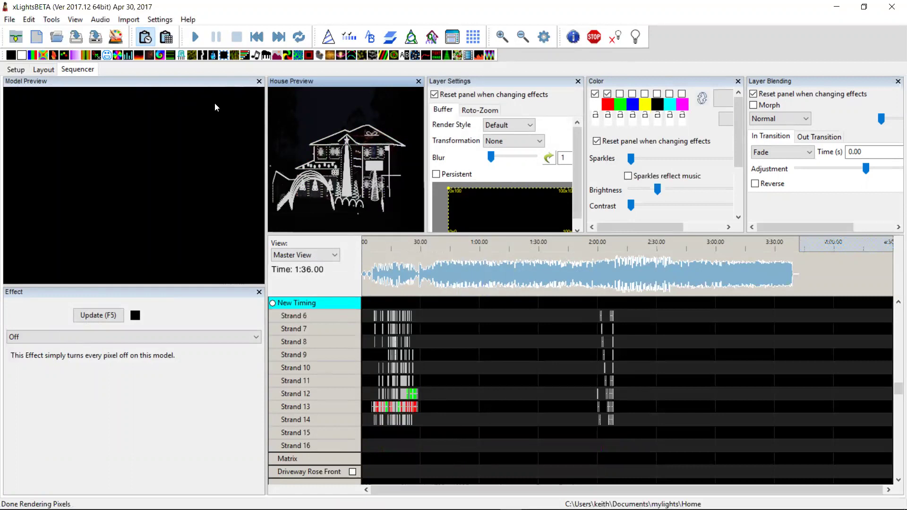
- Render all effects and play the sequence from about 0:05, detaching the House Preview from its dock
click(116, 37)
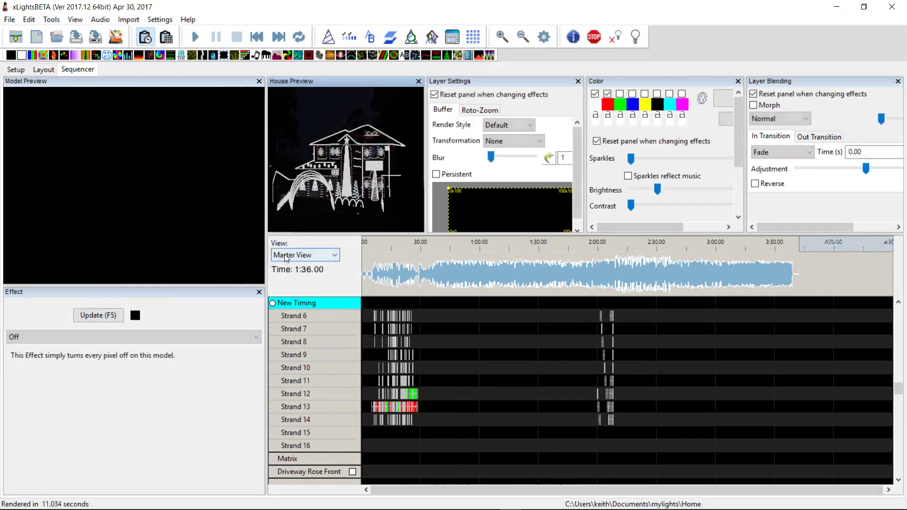
click(371, 240)
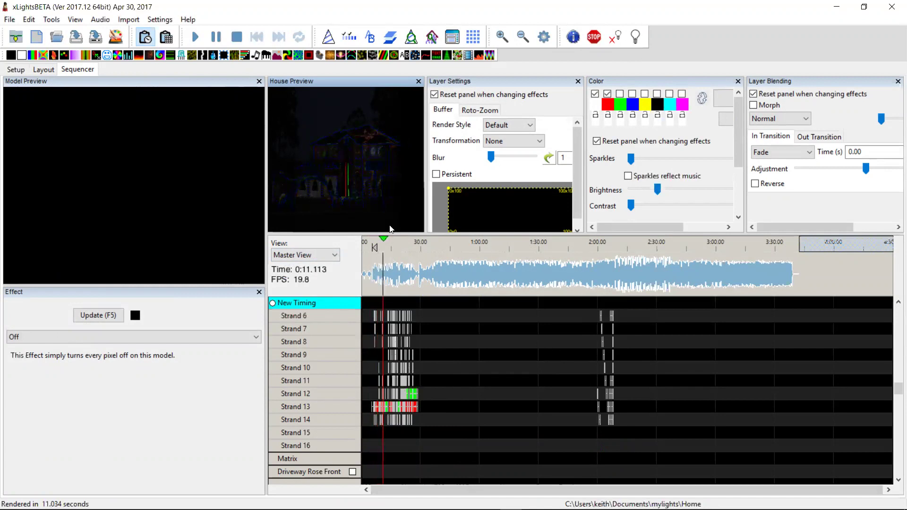
drag(396, 86, 390, 98)
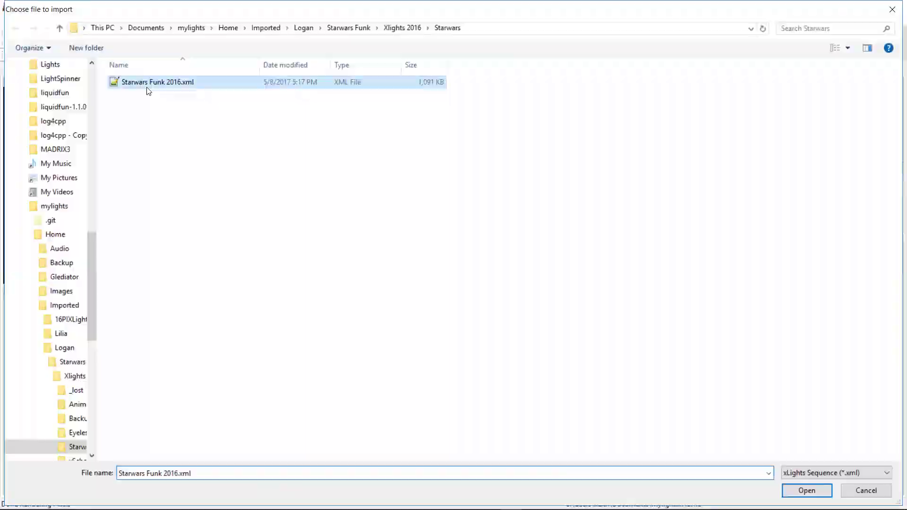
- Import the effects from Starwars Funk 2016.xml again using the saved mapping.xmap channel mapping
double_click(146, 91)
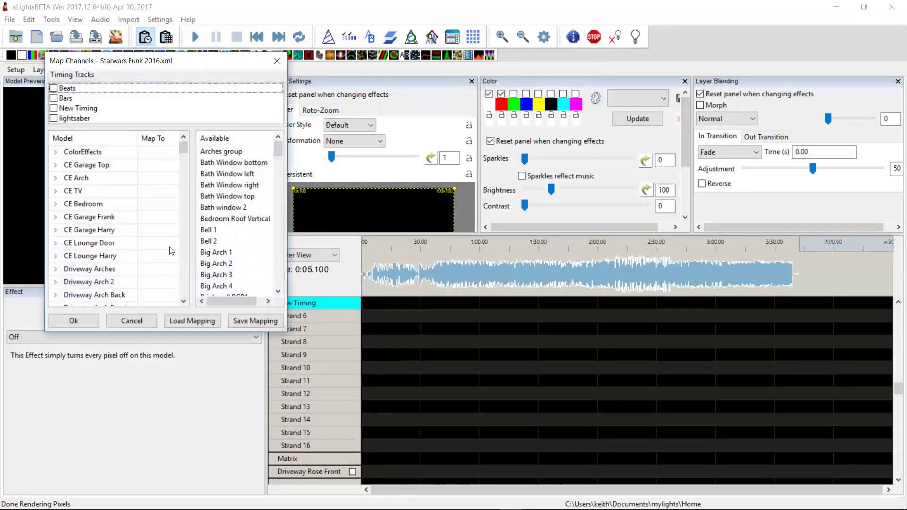
click(199, 323)
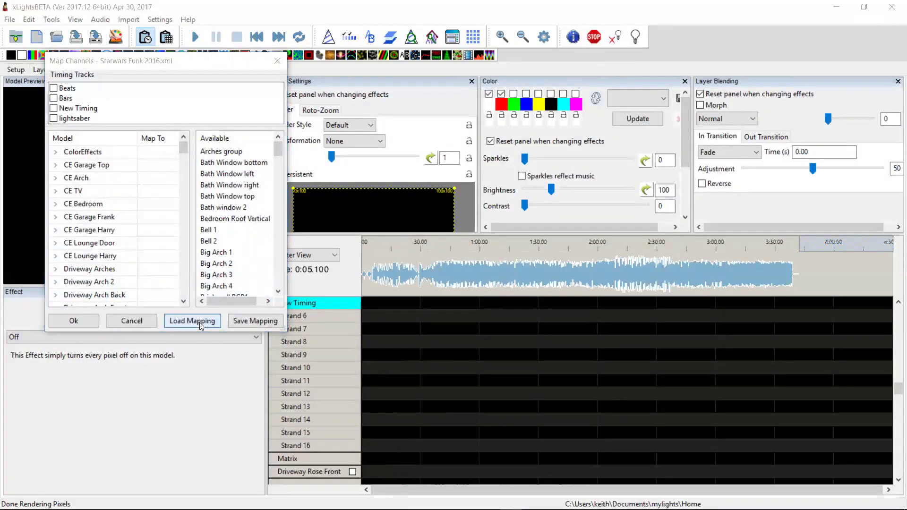
double_click(138, 86)
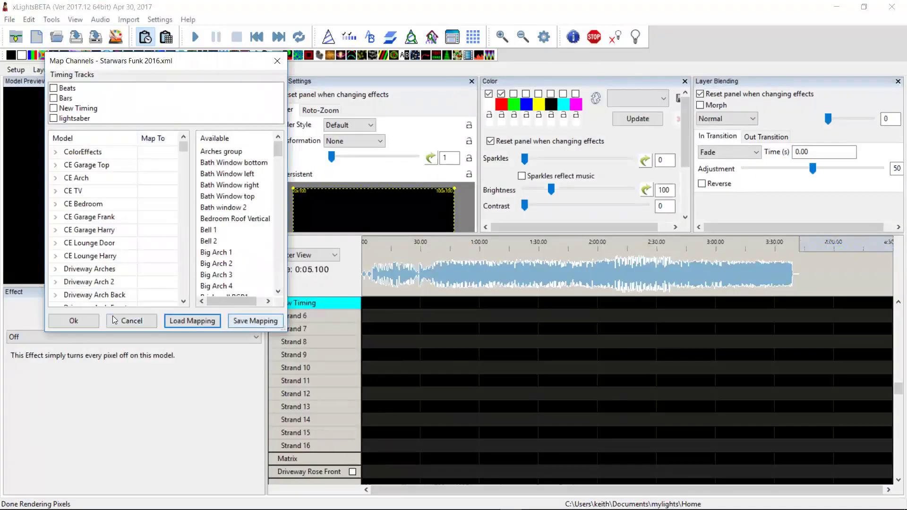
click(70, 321)
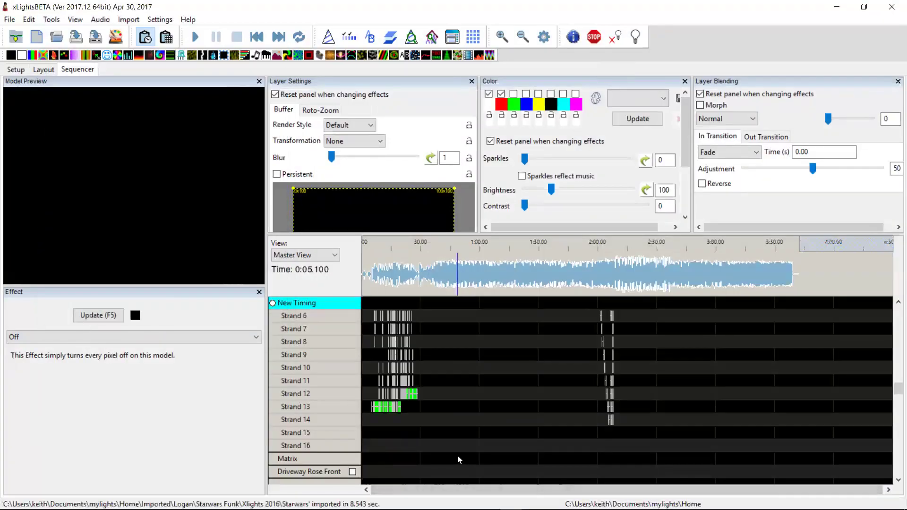
- Check the newly imported strand effects, render the whole sequence and play it from near the beginning with the House Preview open
scroll(448, 455, up, 2)
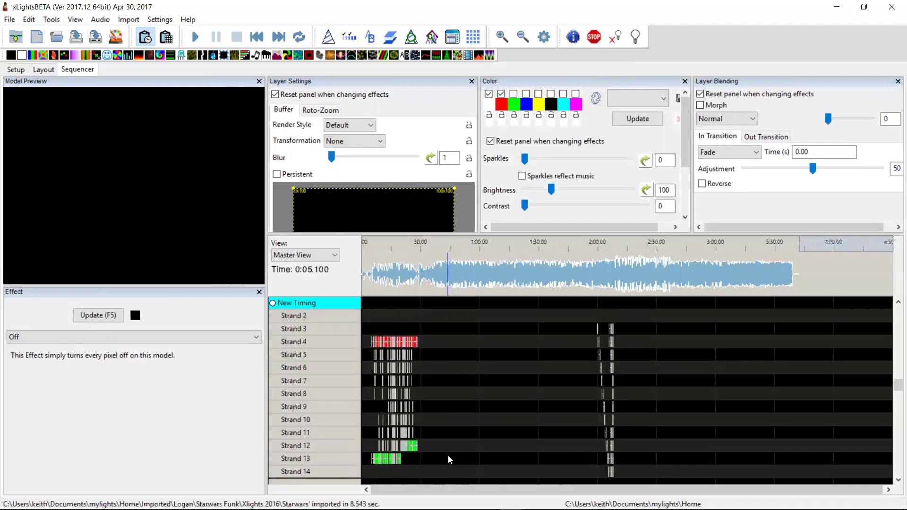
scroll(449, 458, down, 1)
scroll(449, 458, up, 1)
click(115, 36)
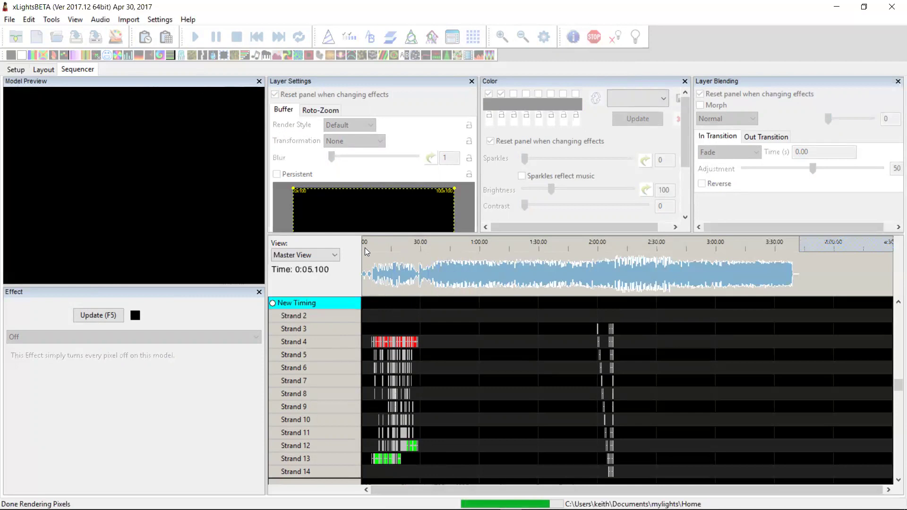
click(365, 247)
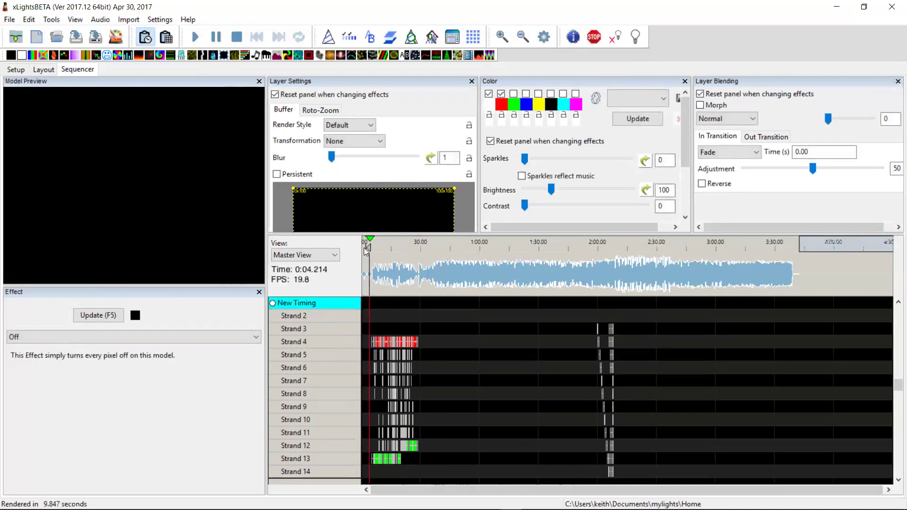
click(432, 38)
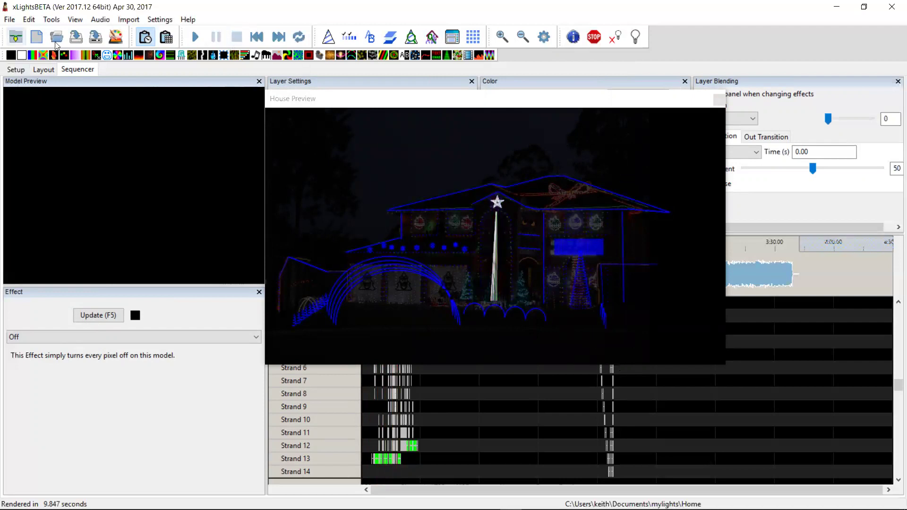
- Save the sequence as StarWars in the Home show folder
click(75, 38)
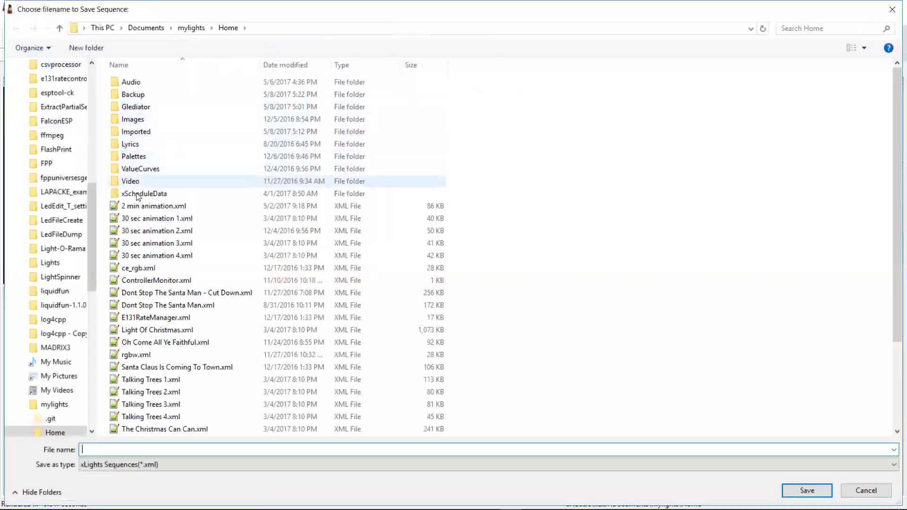
text(StarWars)
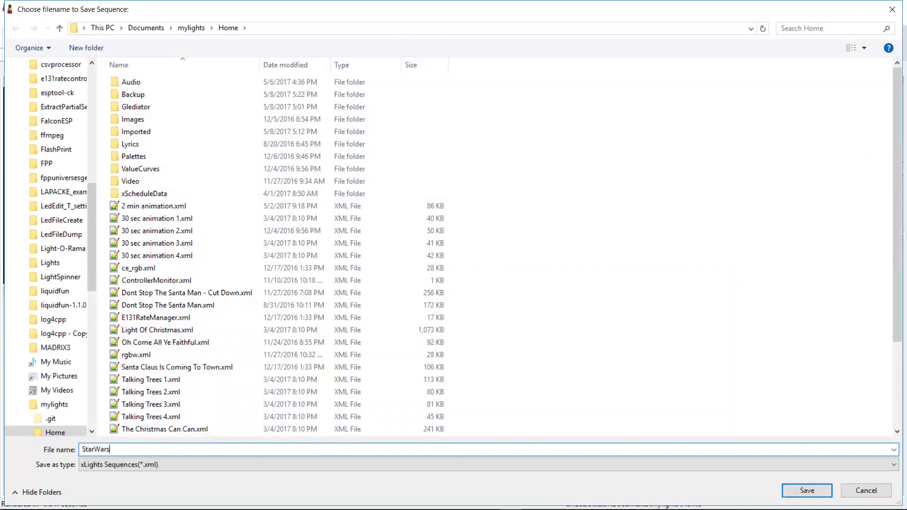
key(Return)
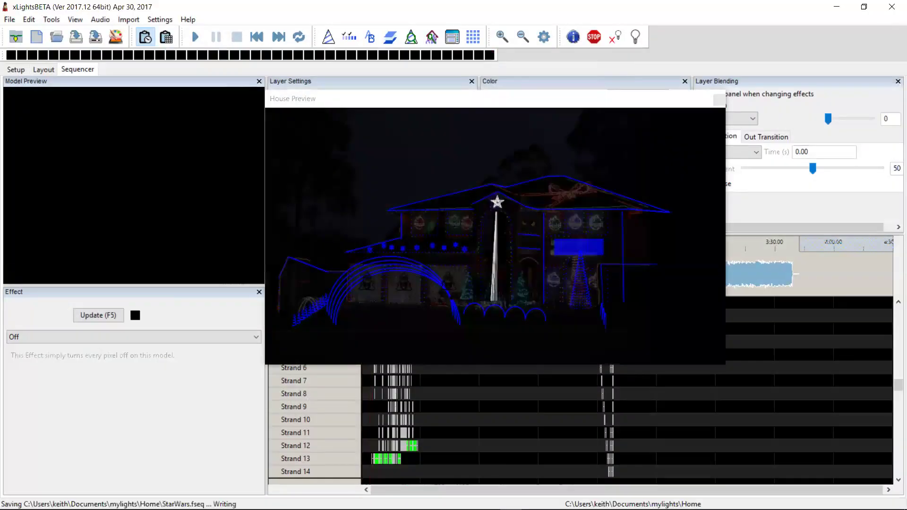
- Dock the House Preview, float it again over the sequencer and bring up the effects import option
double_click(544, 97)
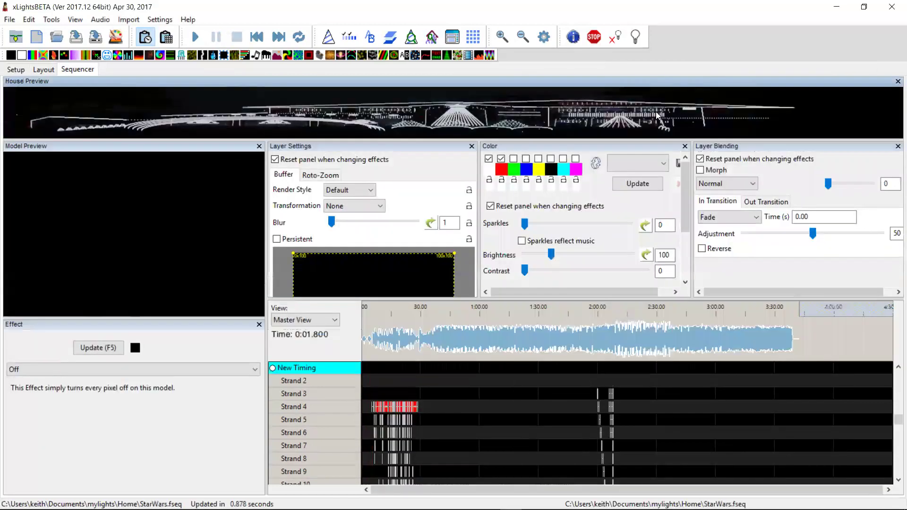
double_click(467, 81)
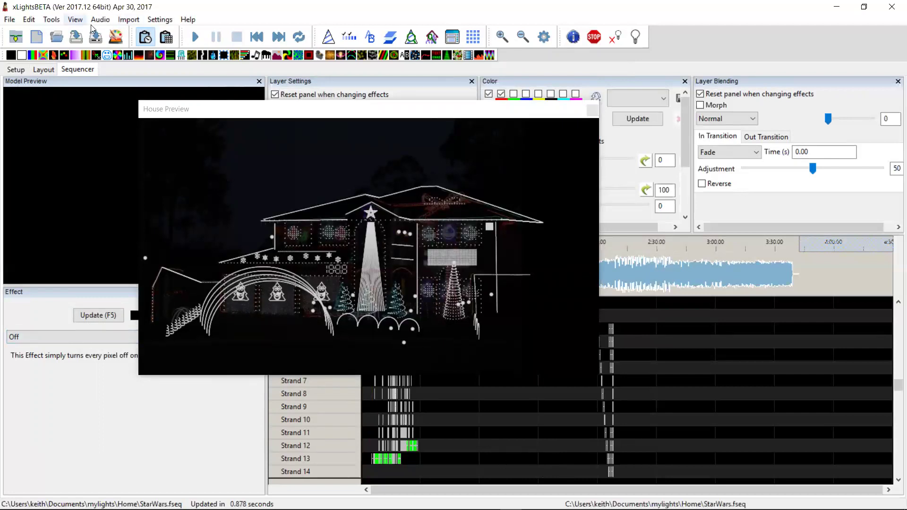
click(130, 21)
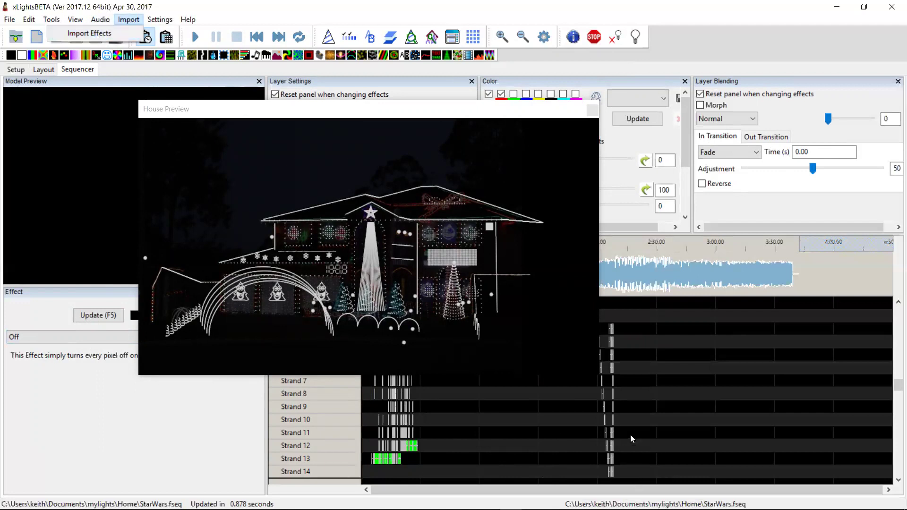
- Choose Starwars Funk 2016.xml from the imported Starwars Funk > Xlights 2016 > Starwars folder for effects import and enlarge the channel mapping window
click(101, 34)
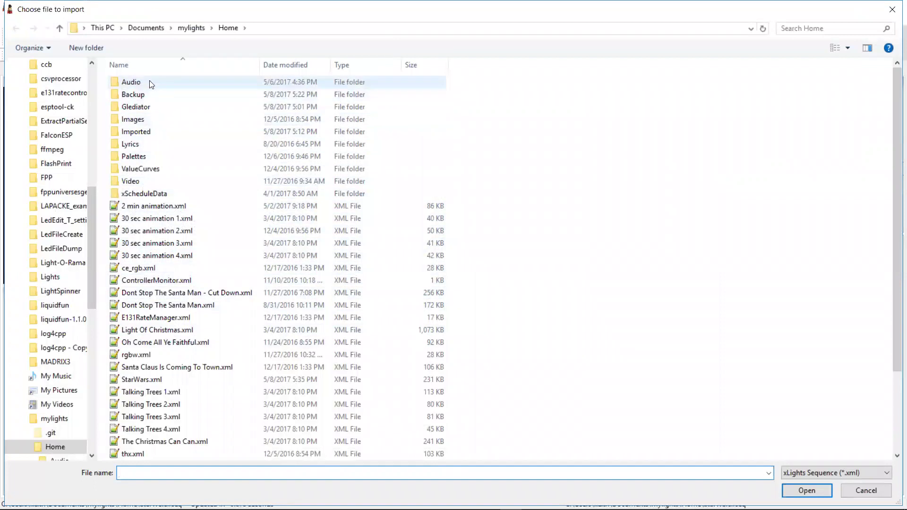
double_click(142, 132)
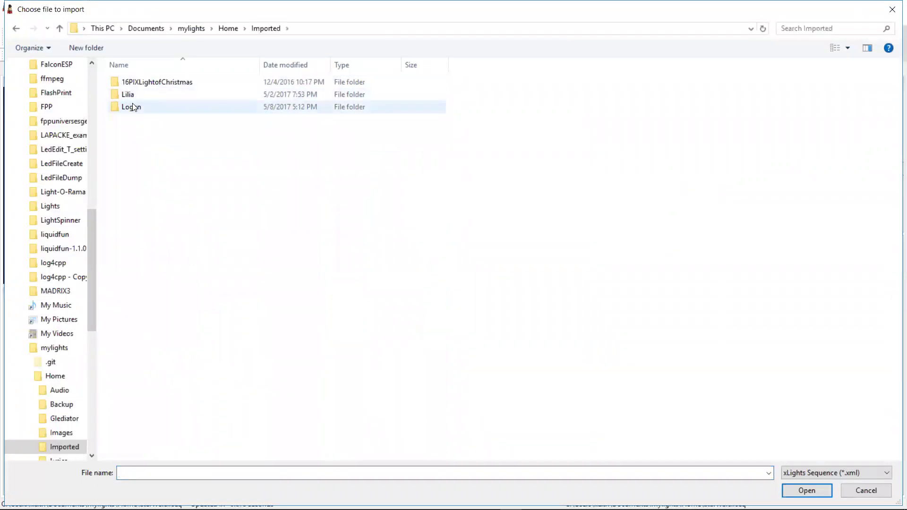
double_click(132, 104)
double_click(133, 85)
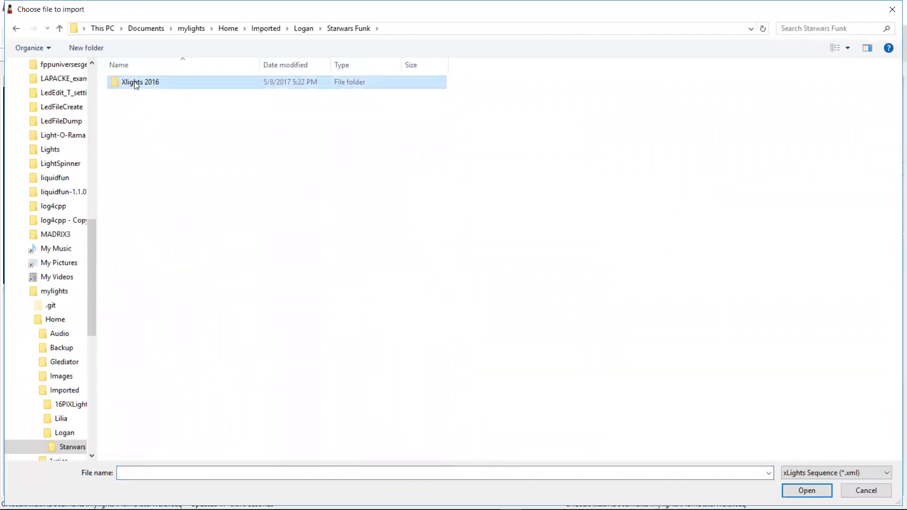
double_click(132, 85)
double_click(137, 132)
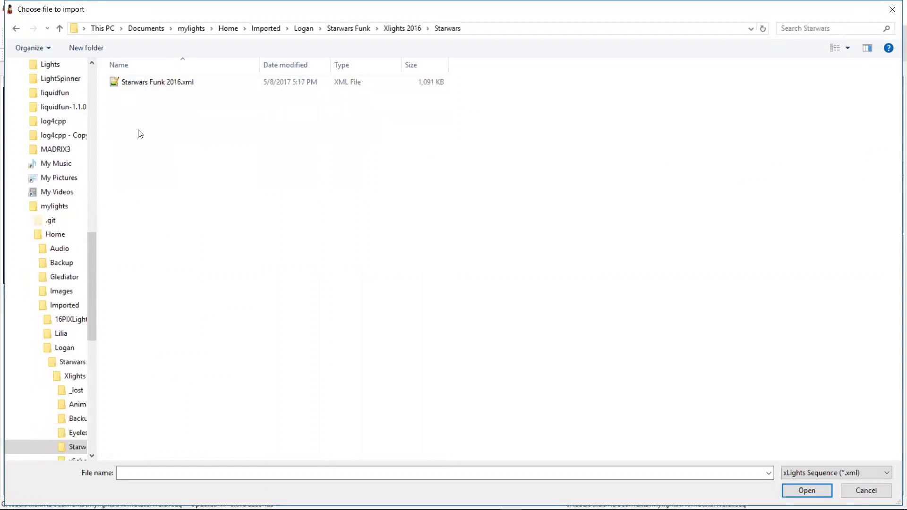
double_click(142, 85)
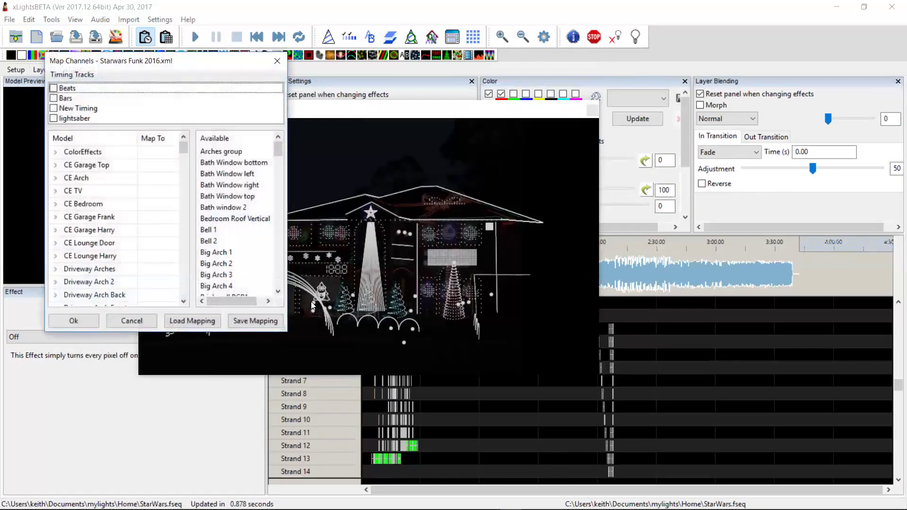
drag(285, 332, 647, 392)
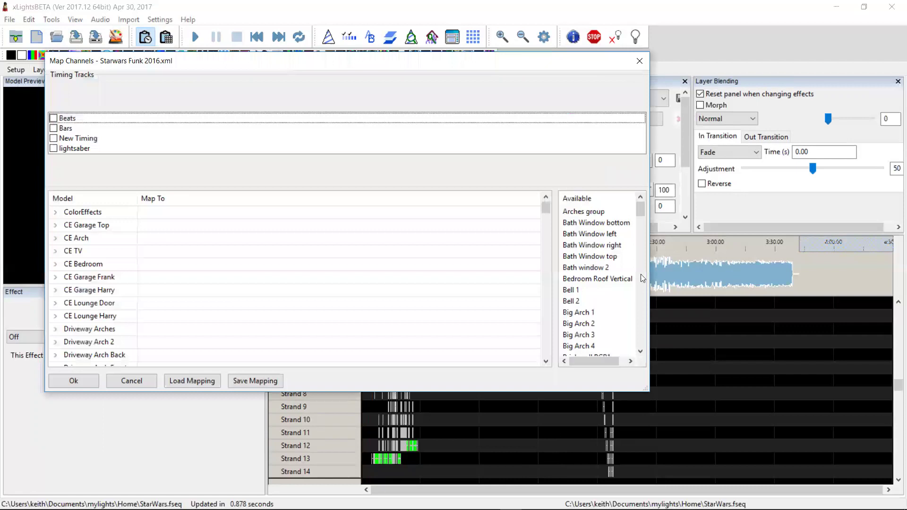
- Map the Lawn Arches model to the available Arches group
click(591, 213)
drag(545, 207, 529, 253)
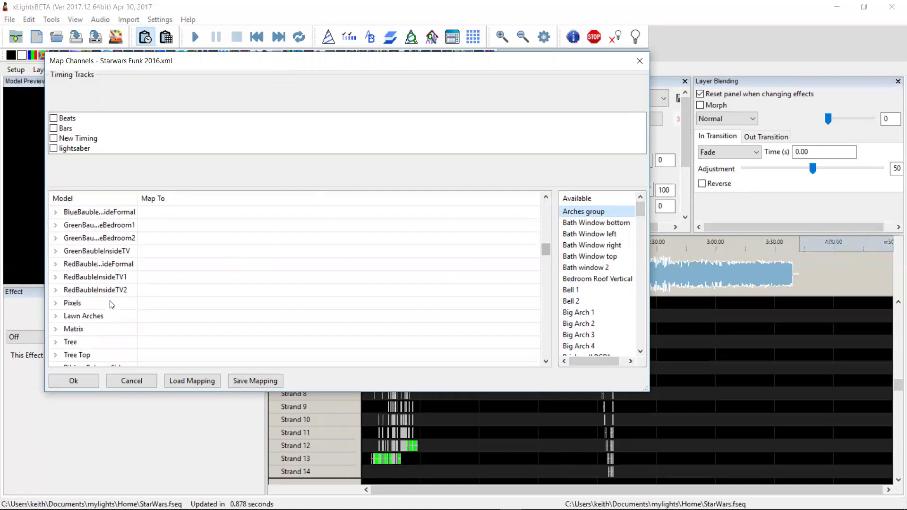
drag(603, 210, 148, 329)
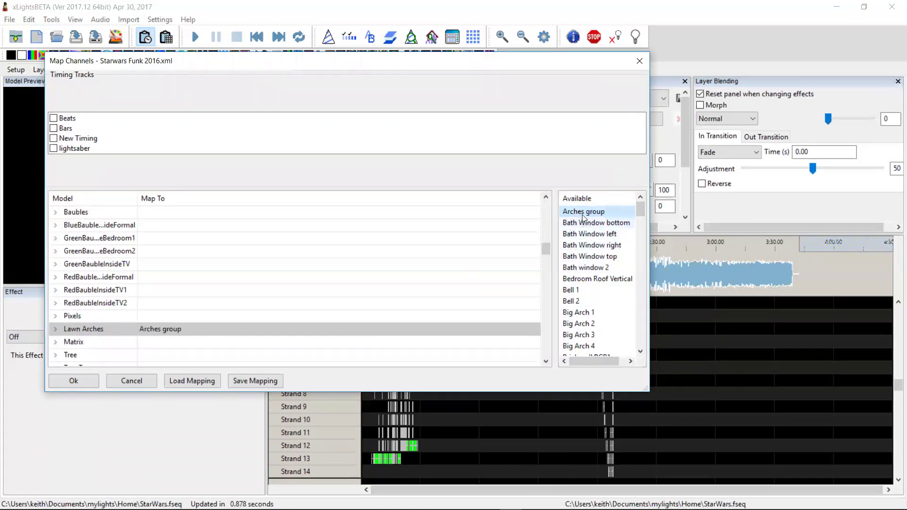
- Map Lawn Arches Strands 1 to 4 to Big Arch 1, Big Arch 2, Big Arch 3 and Big Arch 4 respectively
mouse_move(639, 209)
mouse_down()
mouse_move(643, 222)
mouse_move(640, 213)
mouse_up()
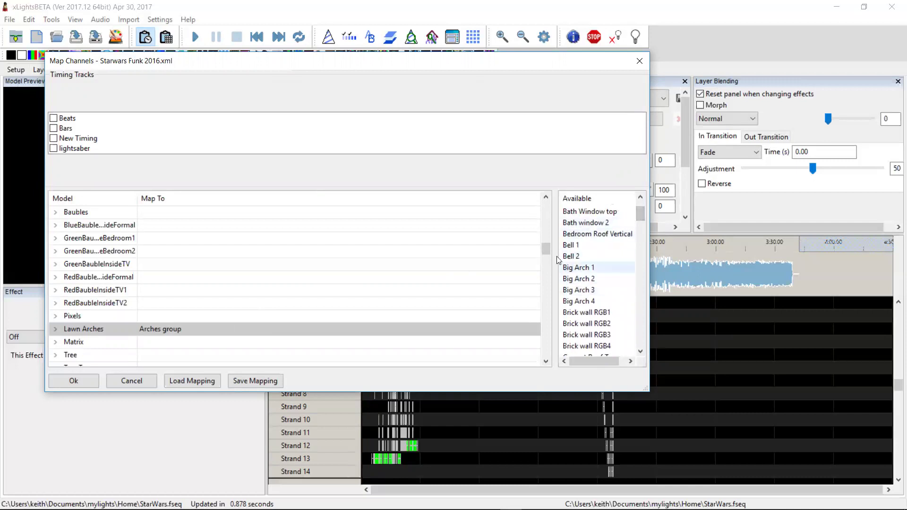
scroll(550, 250, down, 1)
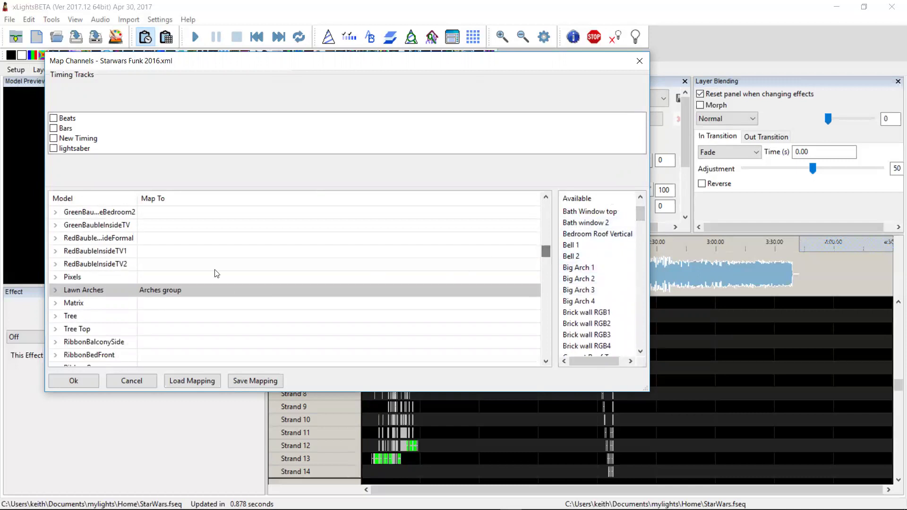
click(55, 290)
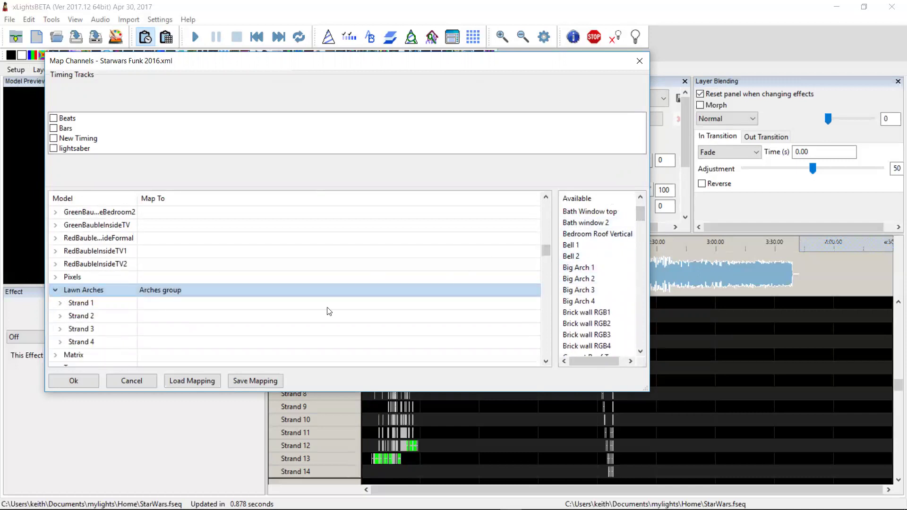
drag(589, 271, 252, 305)
drag(575, 279, 294, 329)
drag(578, 301, 297, 343)
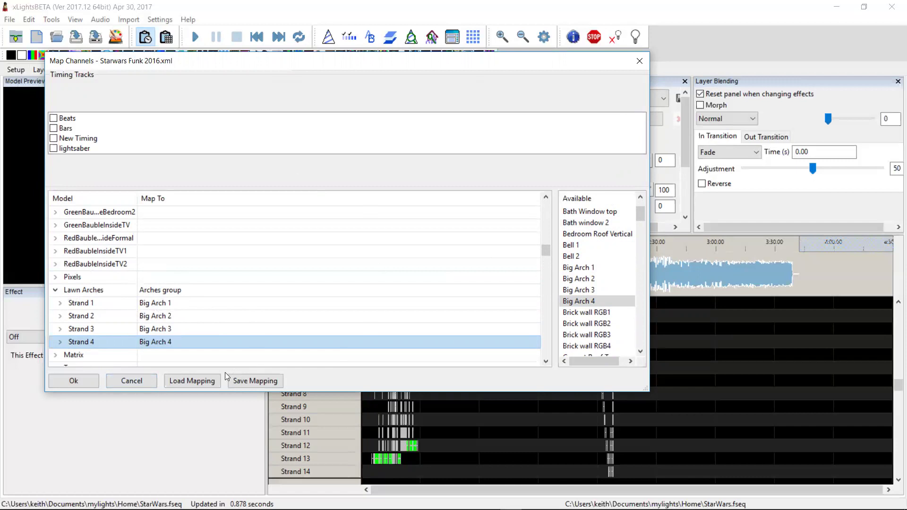
- Save the channel mapping over the existing mapping.xmap and run the effects import
click(260, 378)
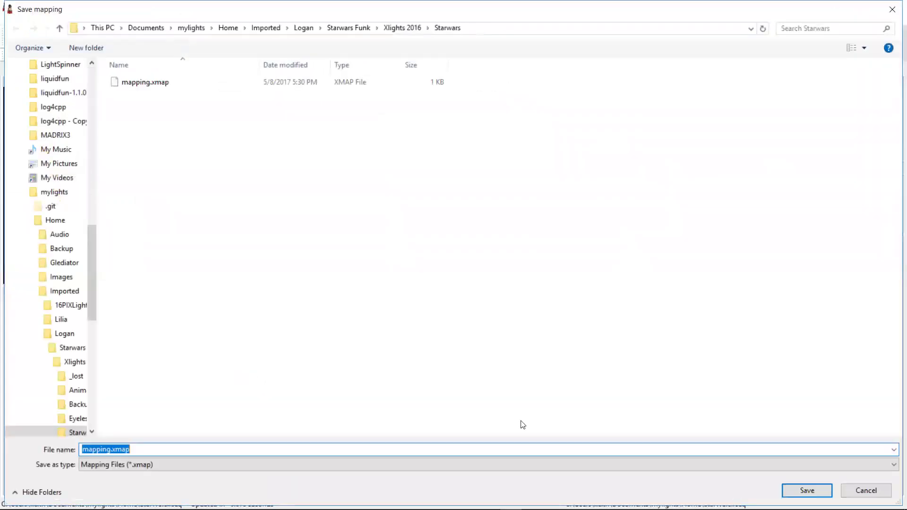
click(782, 489)
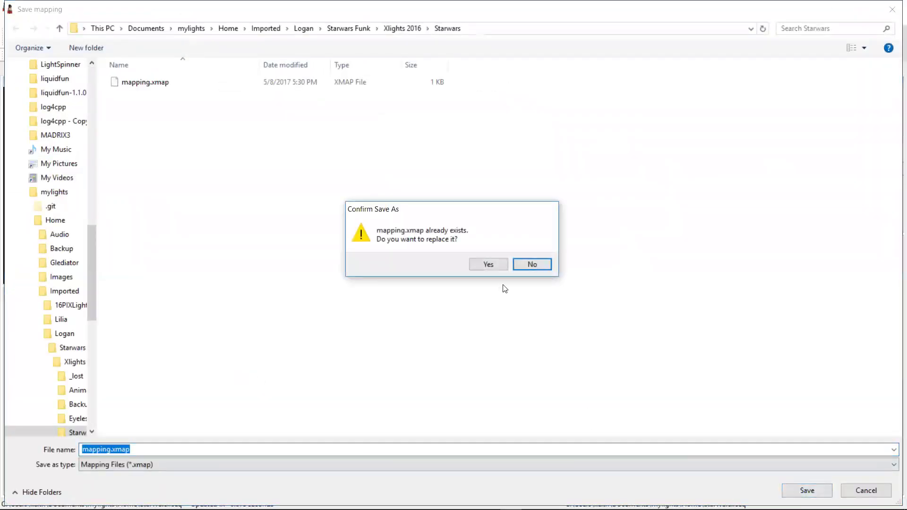
click(499, 266)
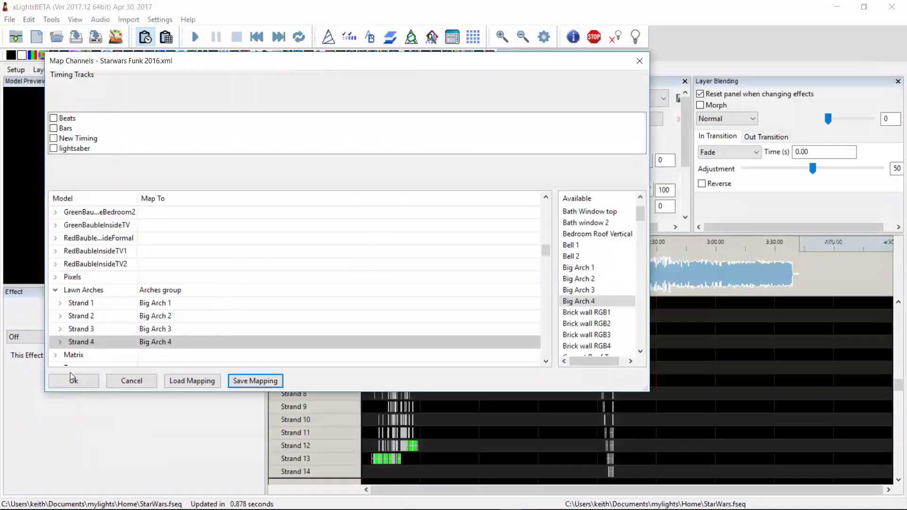
click(76, 381)
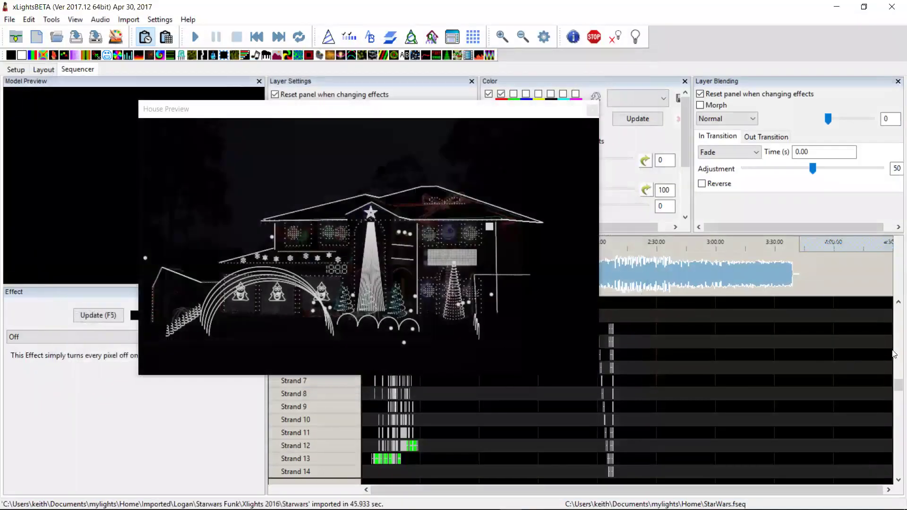
- Expand Lawn Arches in the sequencer to examine the imported effects on its strands, moving the House Preview out of the way
click(562, 114)
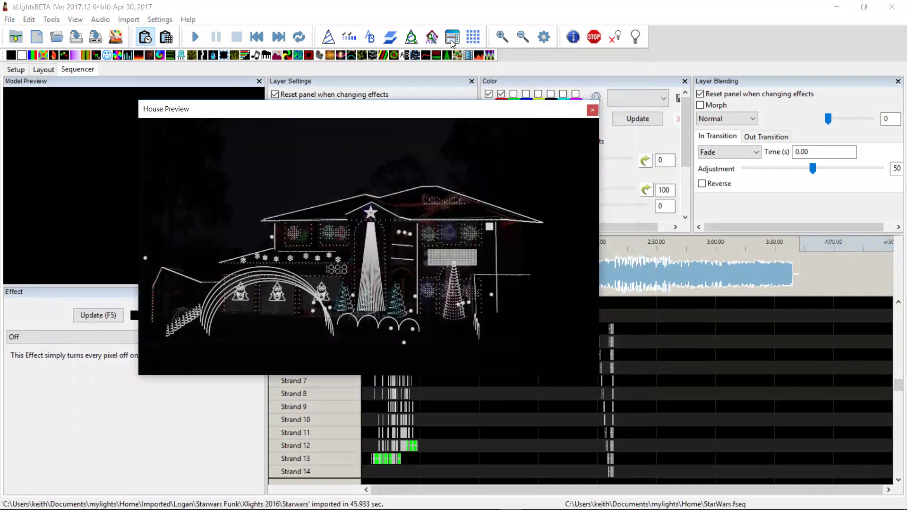
drag(562, 114, 452, 42)
mouse_move(895, 387)
mouse_down()
mouse_move(894, 314)
mouse_move(894, 475)
mouse_move(894, 396)
mouse_up()
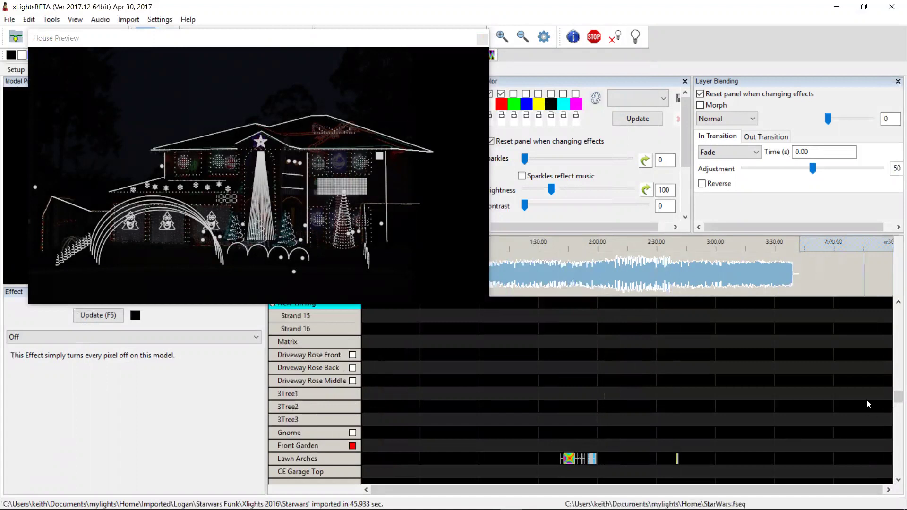
click(300, 459)
double_click(299, 457)
scroll(474, 428, down, 3)
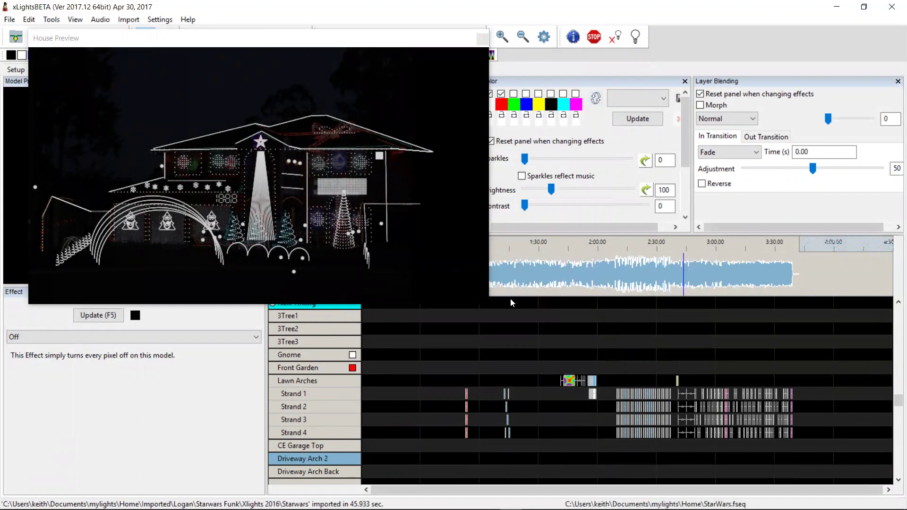
click(334, 45)
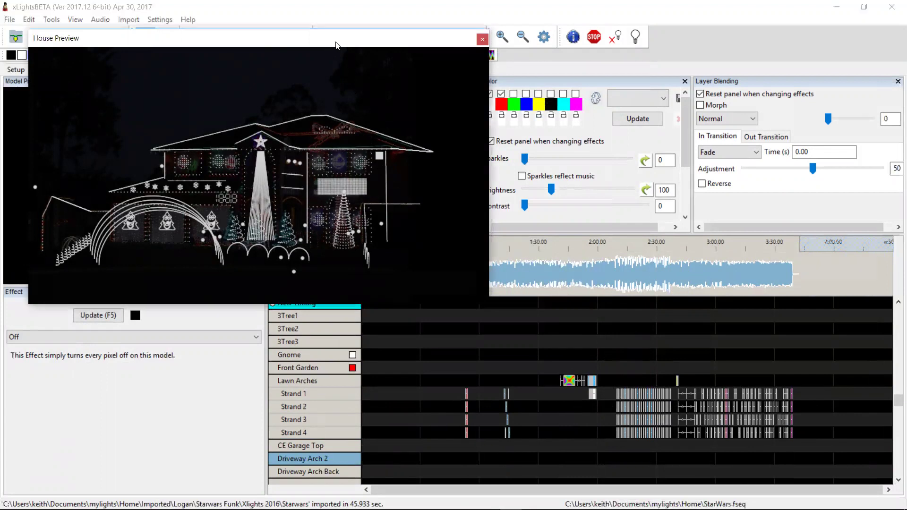
drag(335, 46, 694, 147)
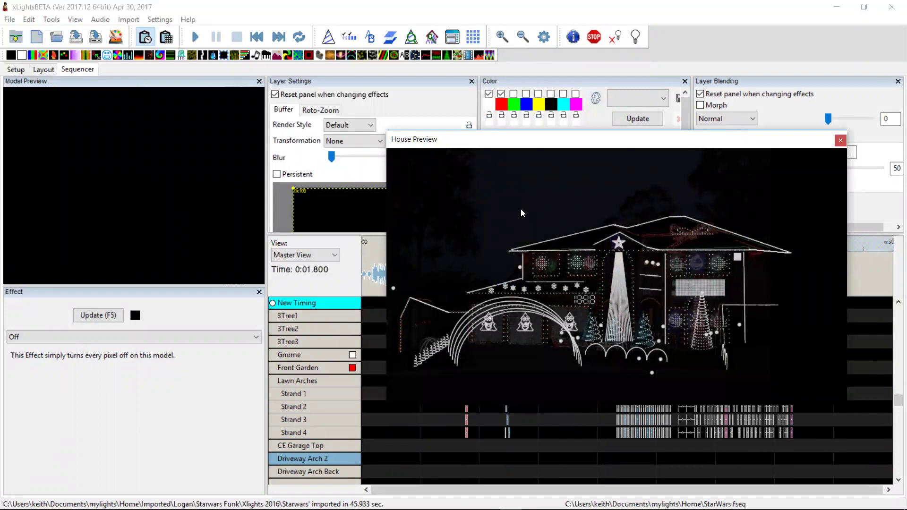
- Turn off Allow Blending Between Models in the sequence settings and save the sequence
click(159, 19)
mouse_move(129, 19)
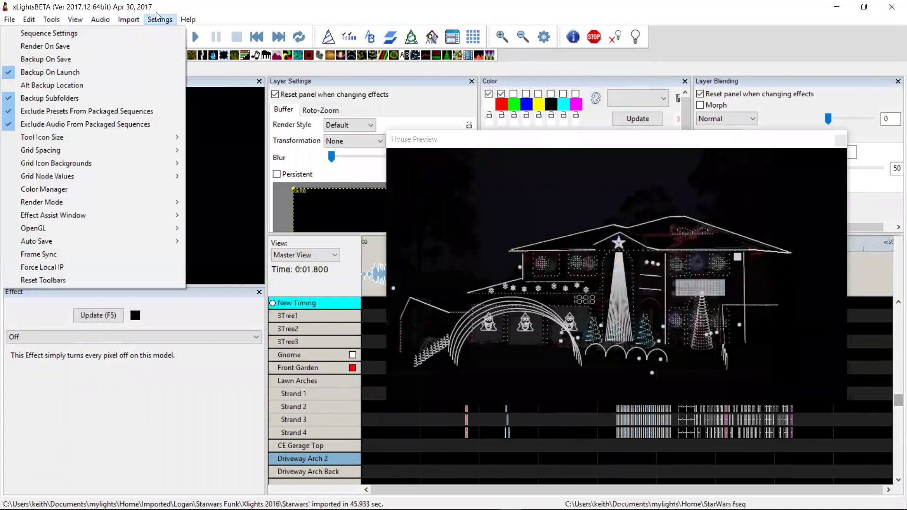
click(152, 29)
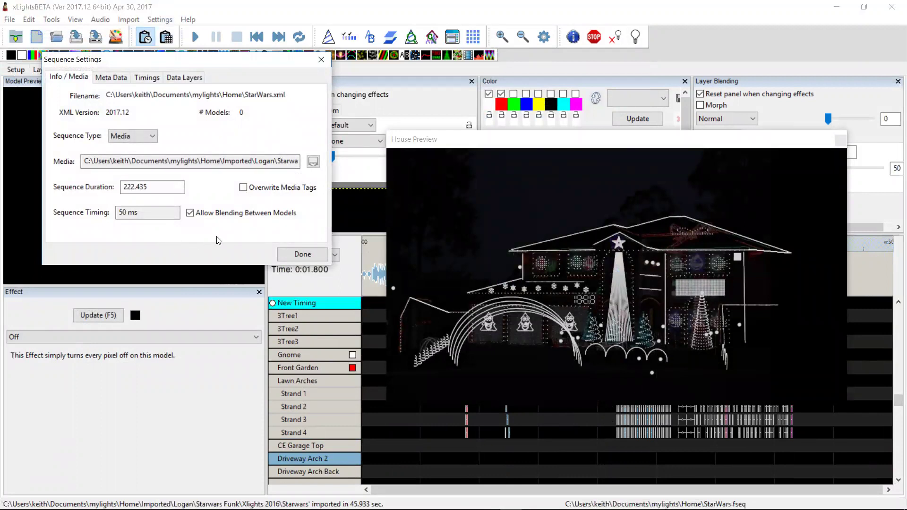
click(190, 214)
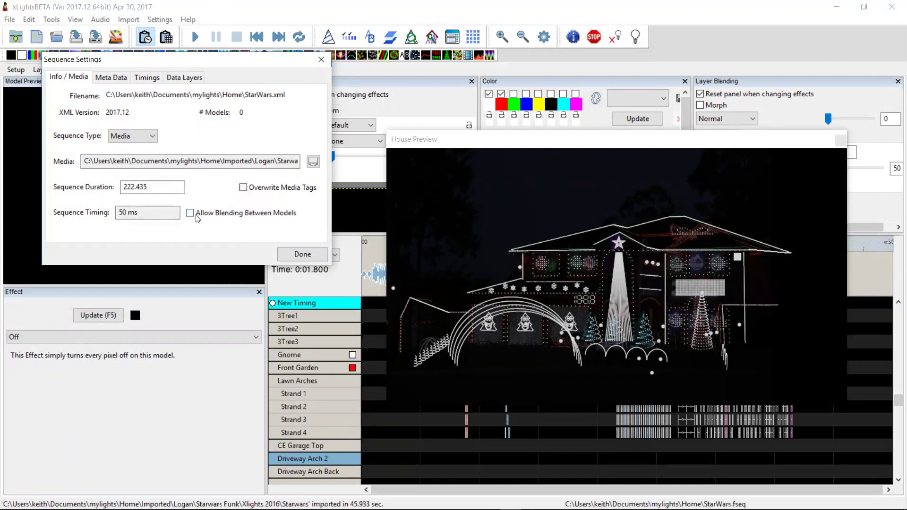
click(299, 254)
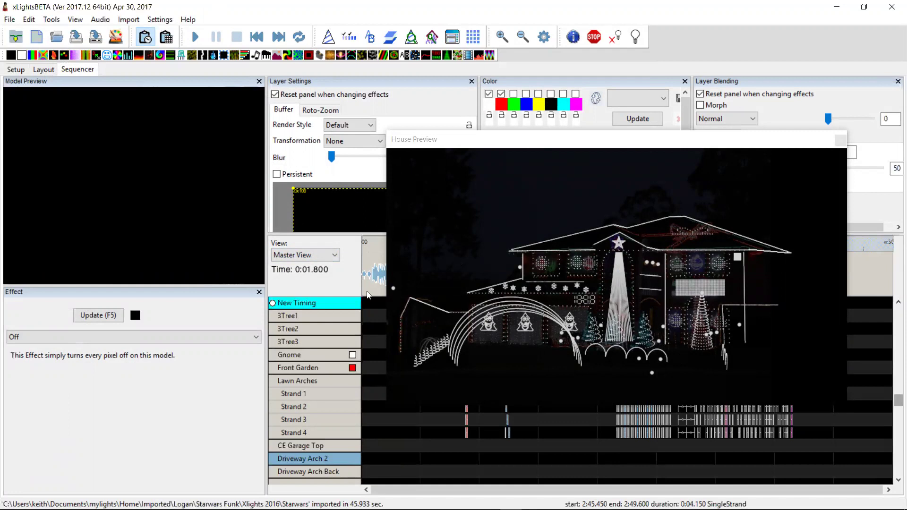
click(75, 36)
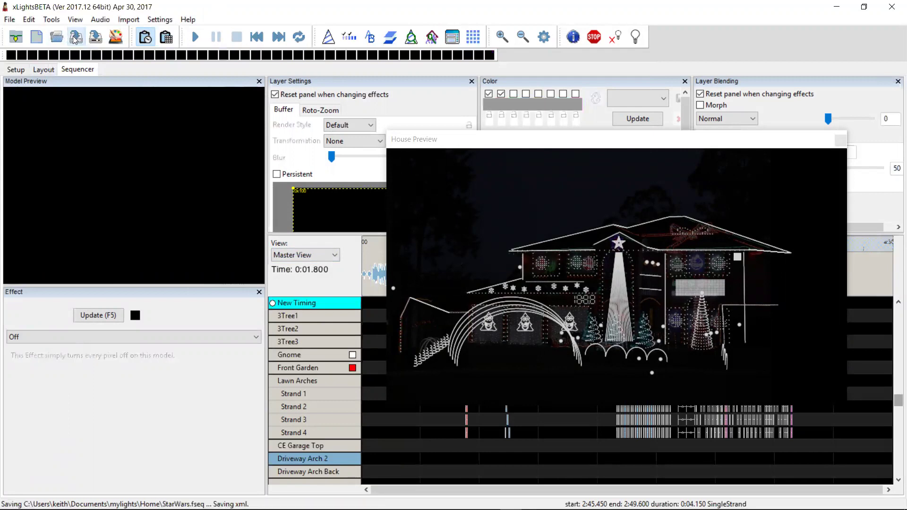
- Switch to the Dropbox page in the browser, download the Let it snow17 package directly and open the downloaded zip
key(alt+Tab)
key(alt+Tab)
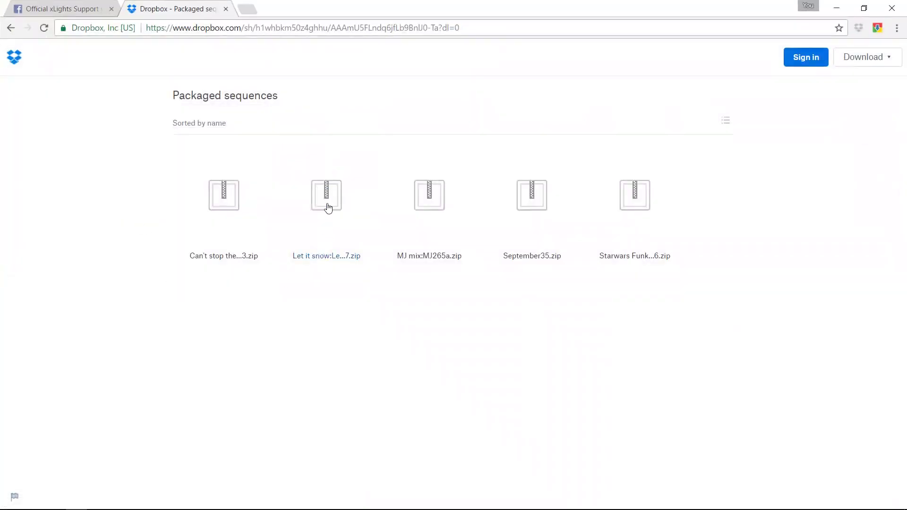
click(328, 207)
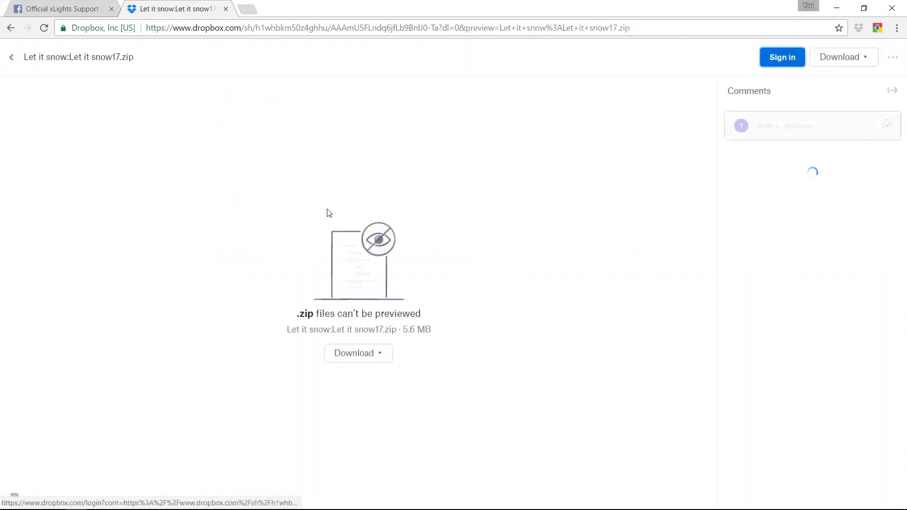
click(367, 359)
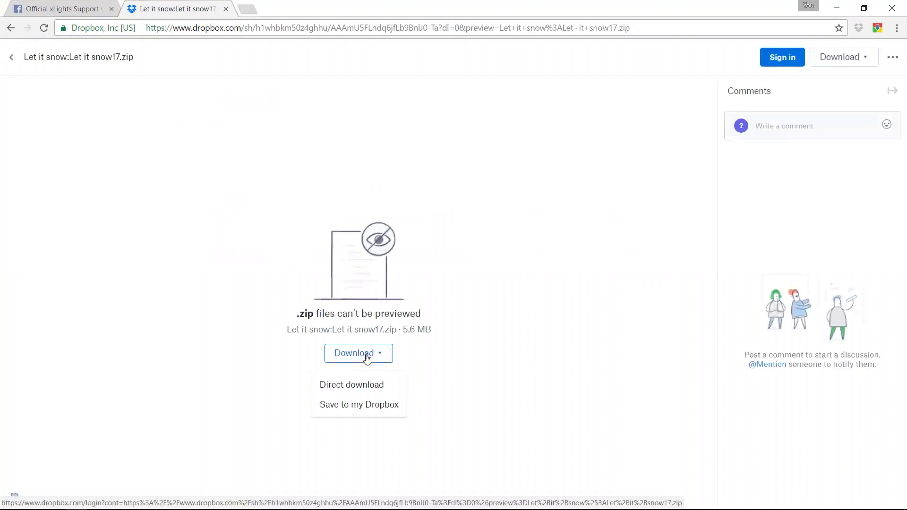
click(375, 385)
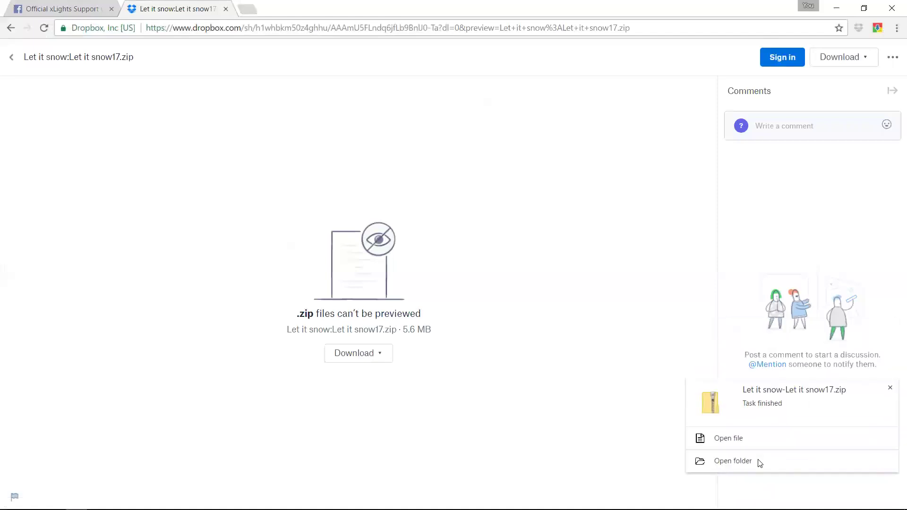
click(729, 469)
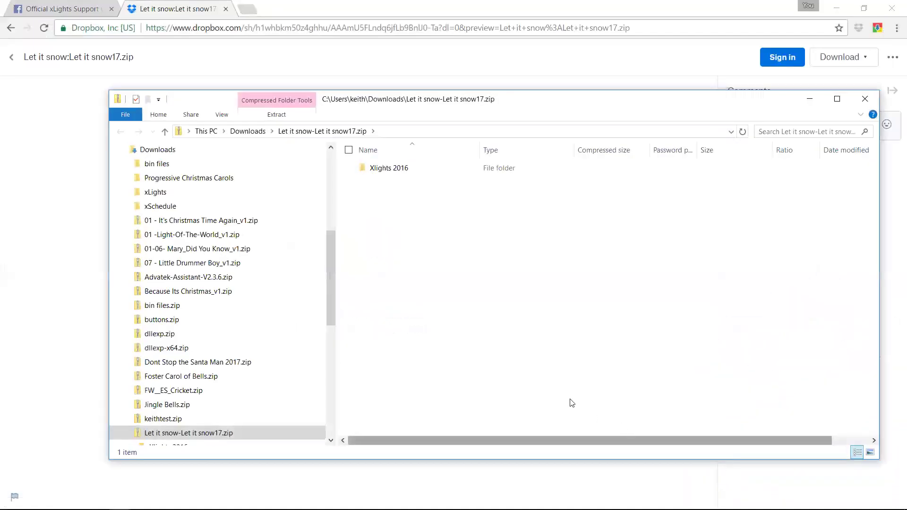
- Switch to the file explorer window showing Starwars Funk, create a folder named LetItSnow beside it and open the new folder
key(alt+Tab)
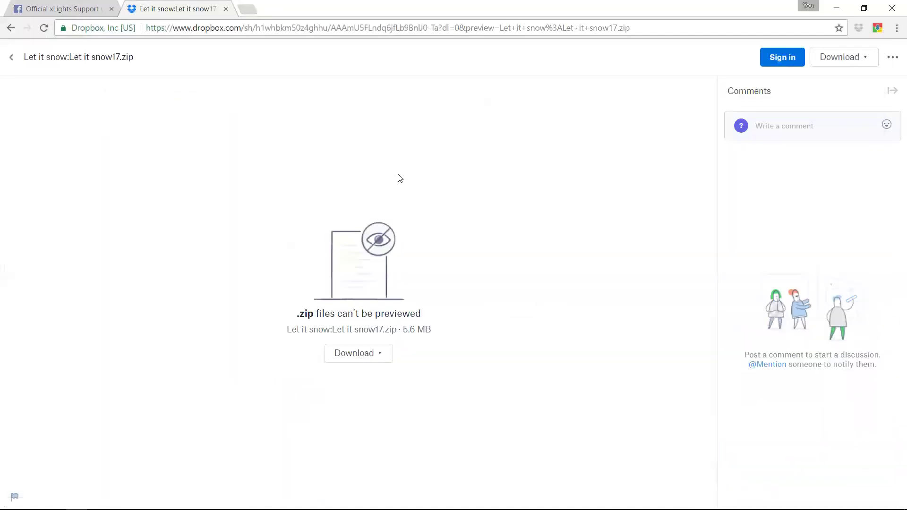
key(alt+Tab)
key(alt+Tab)
key(alt+Tab)
key(alt+Tab)
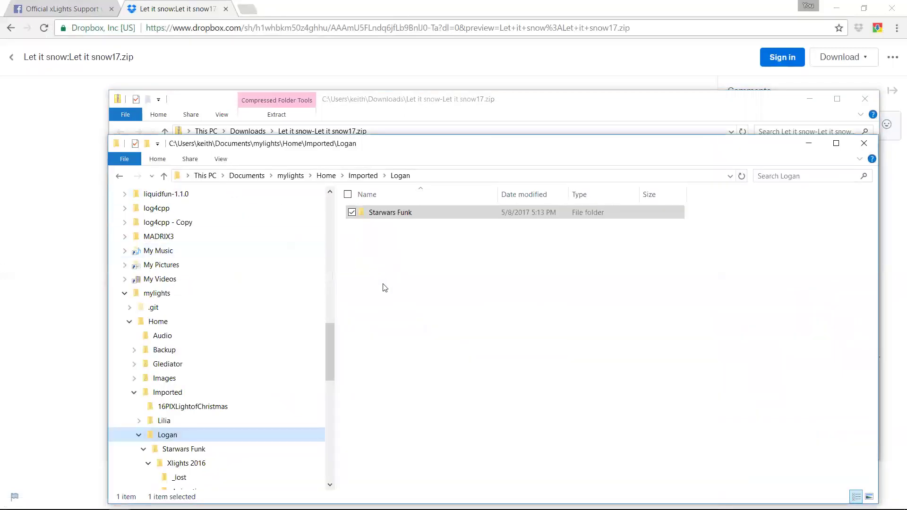
click(385, 288)
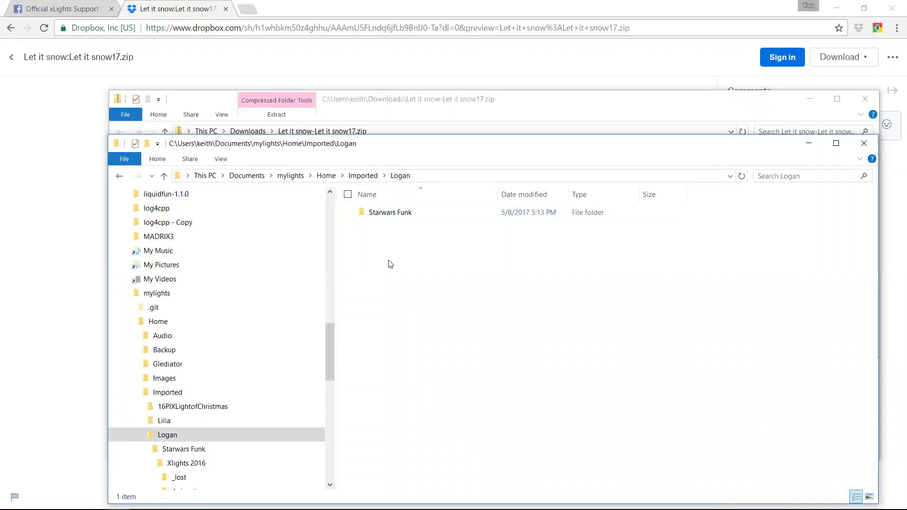
right_click(389, 261)
mouse_move(328, 450)
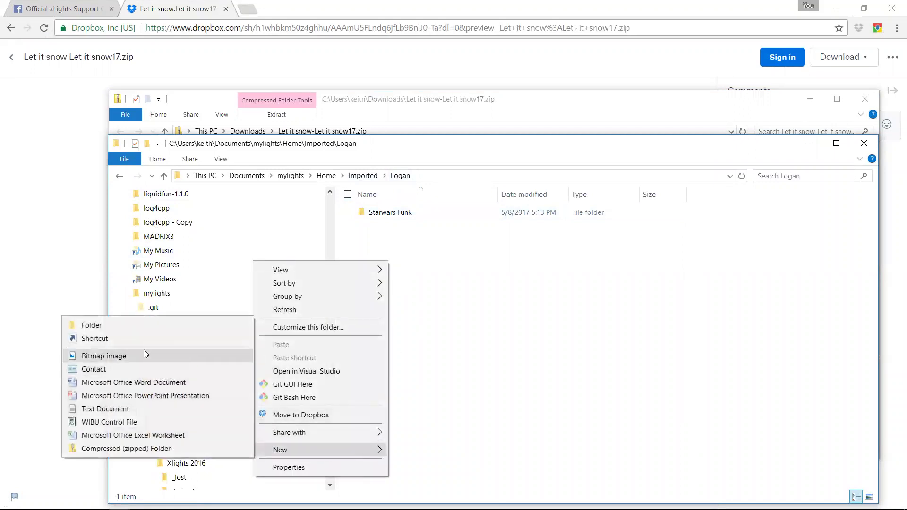
click(142, 325)
text(L)
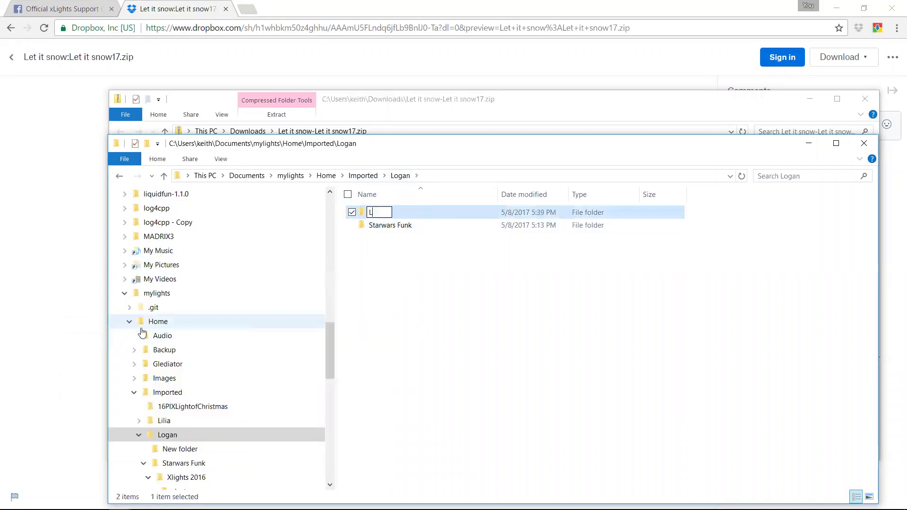
text(etItSnow)
key(Return)
key(Return)
- Copy the Xlights 2016 folder from the downloaded zip into LetItSnow and look through its Let it snow subfolder
key(alt+Tab)
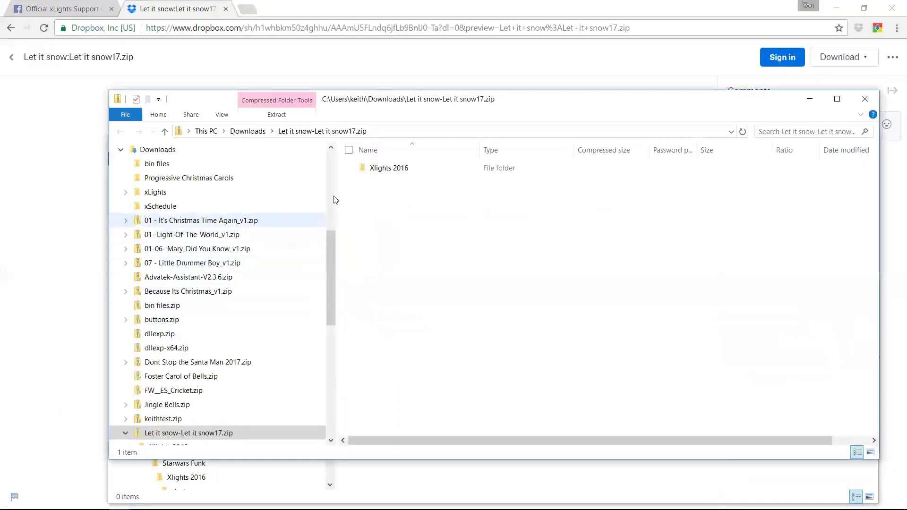
drag(373, 170, 386, 282)
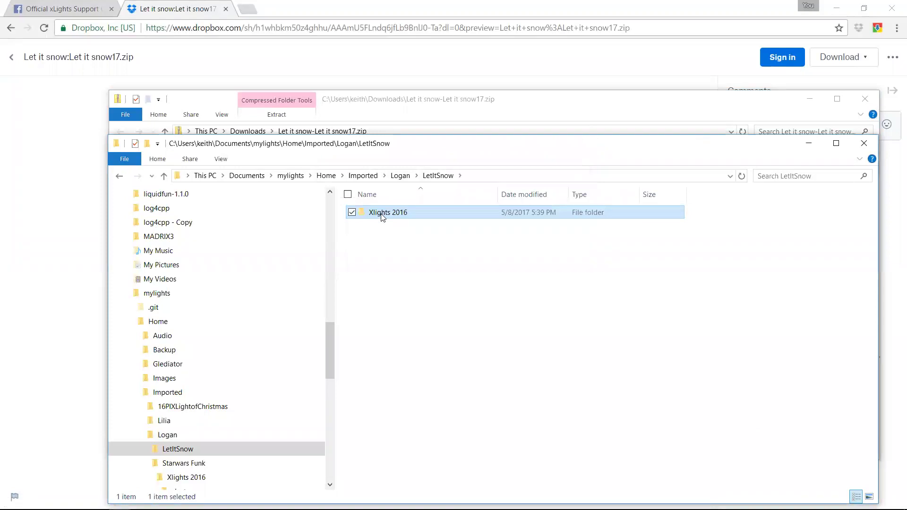
double_click(380, 212)
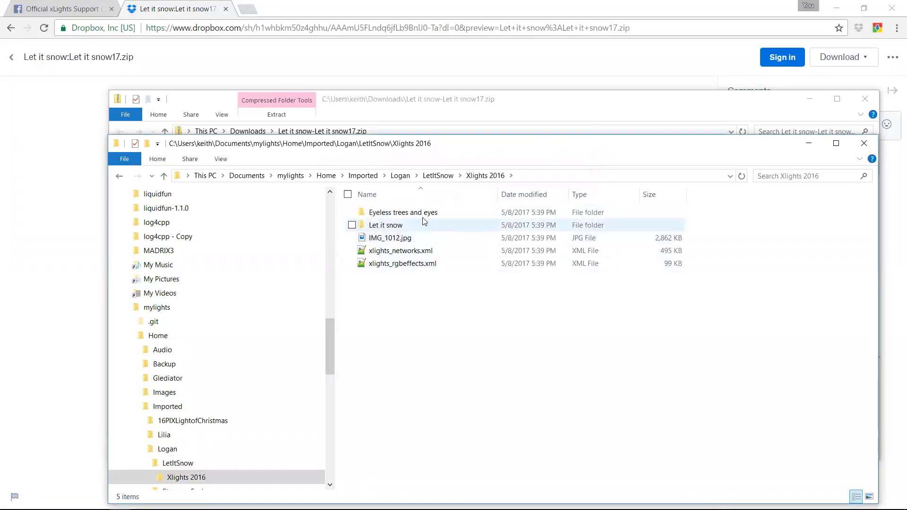
double_click(393, 225)
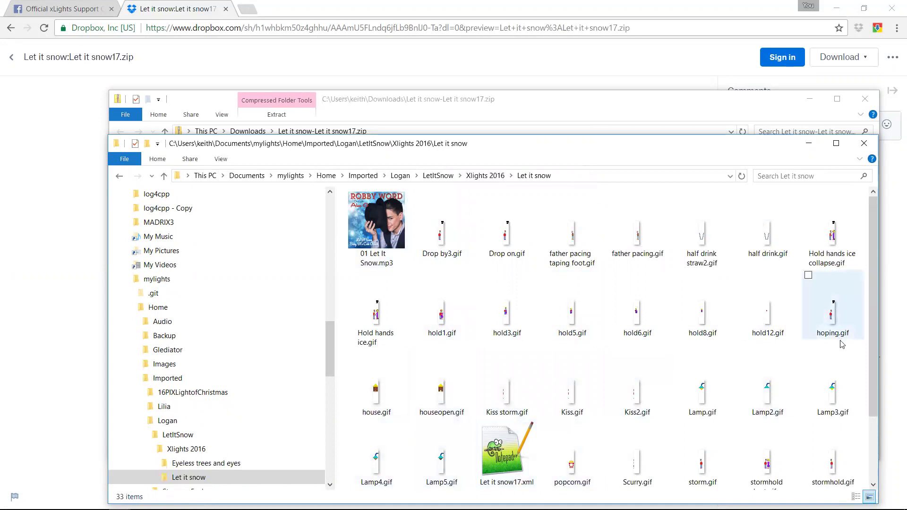
scroll(866, 331, down, 1)
scroll(867, 331, up, 1)
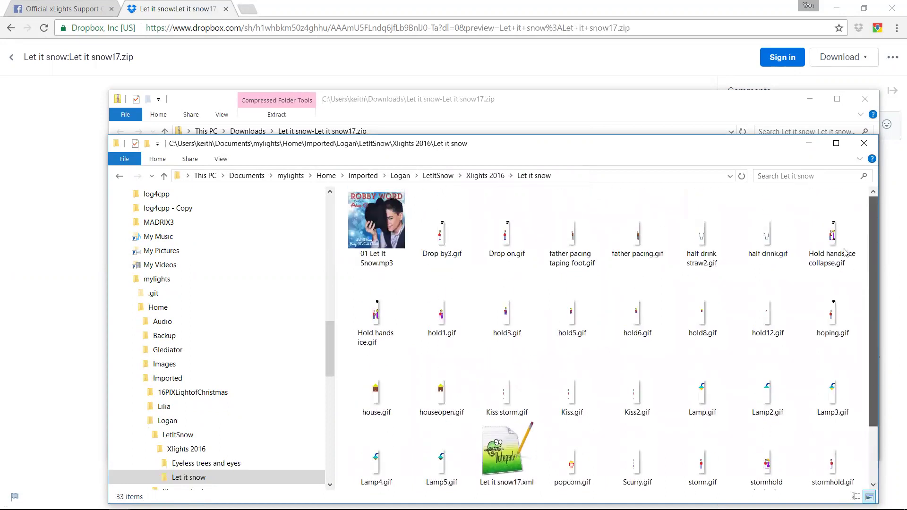
click(186, 449)
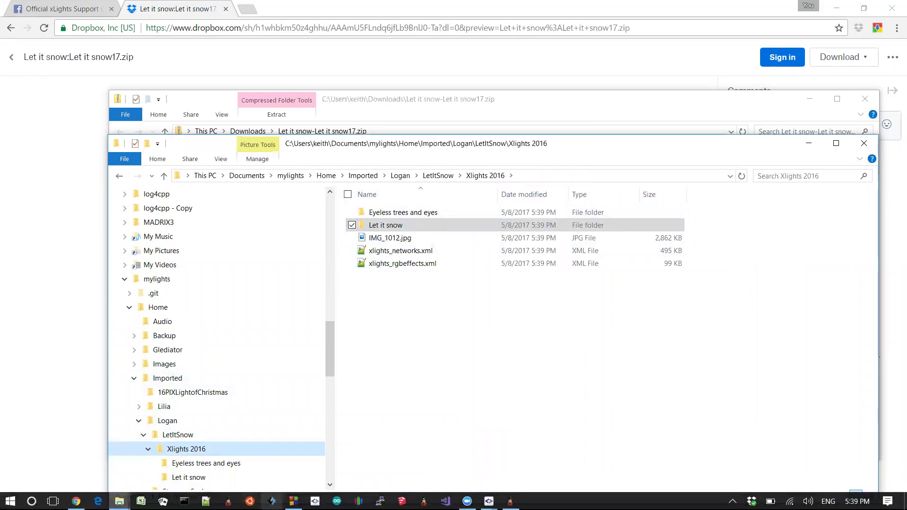
- Switch to xLights and set the show directory to LetItSnow\Xlights 2016 without saving the model and preset changes
key(alt+Tab)
key(Tab)
key(Tab)
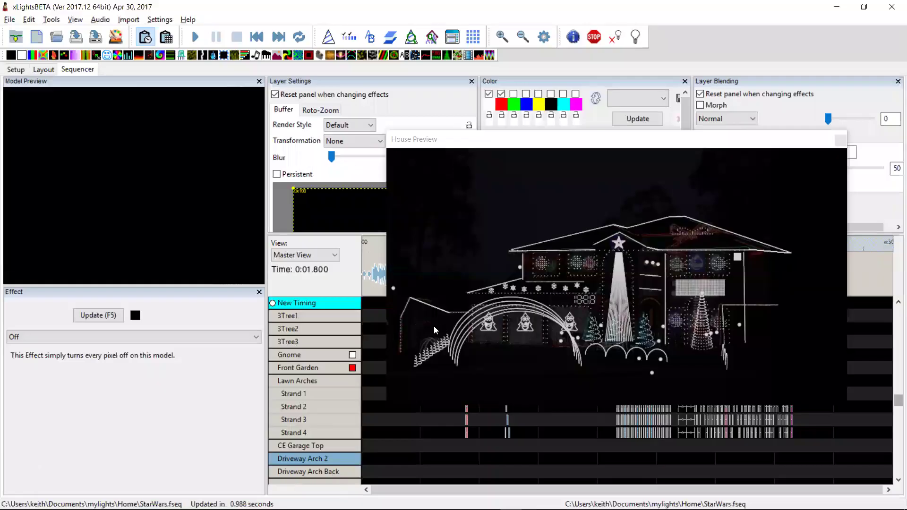
click(16, 70)
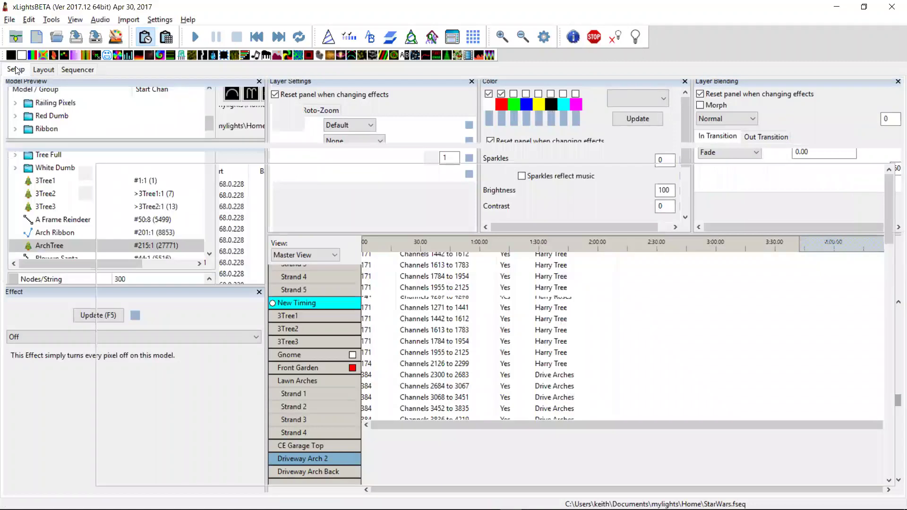
click(74, 109)
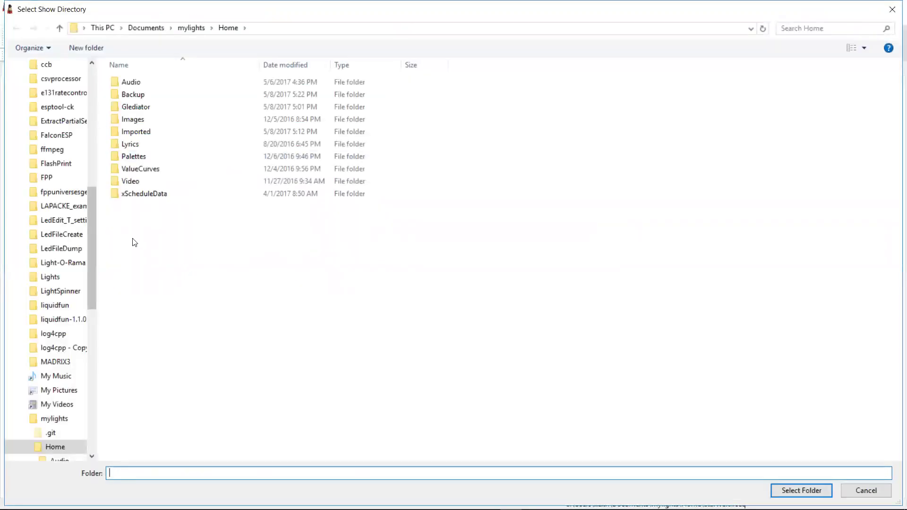
double_click(144, 131)
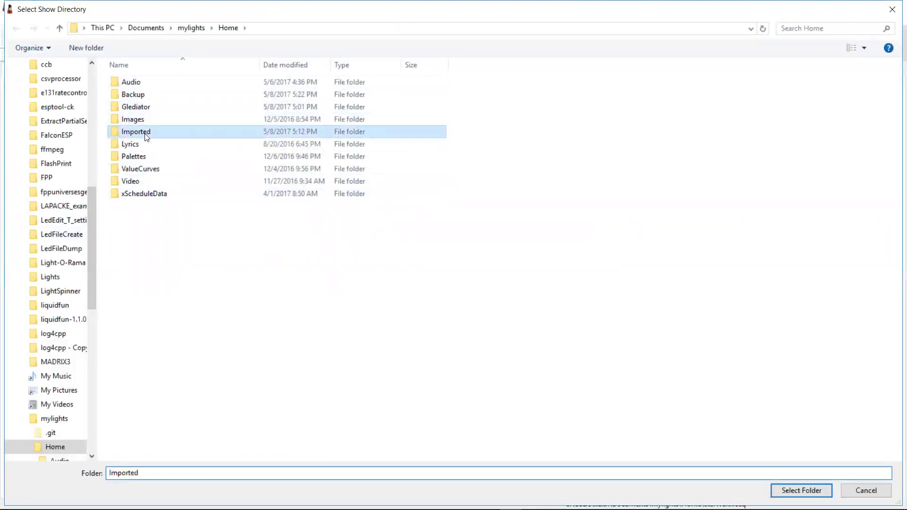
double_click(137, 107)
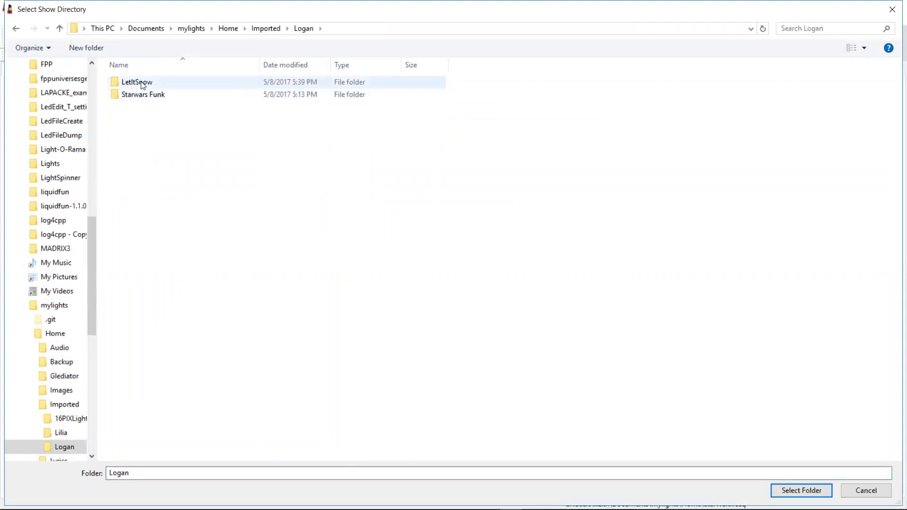
double_click(140, 82)
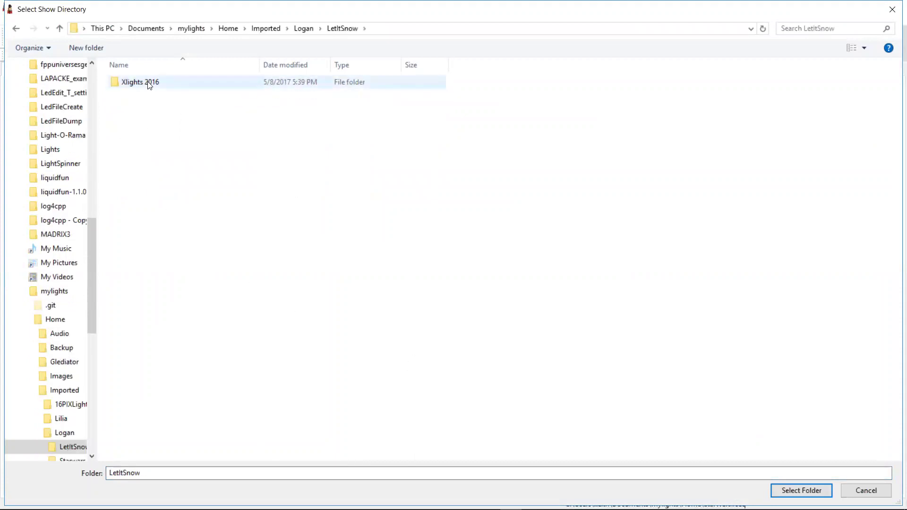
double_click(148, 83)
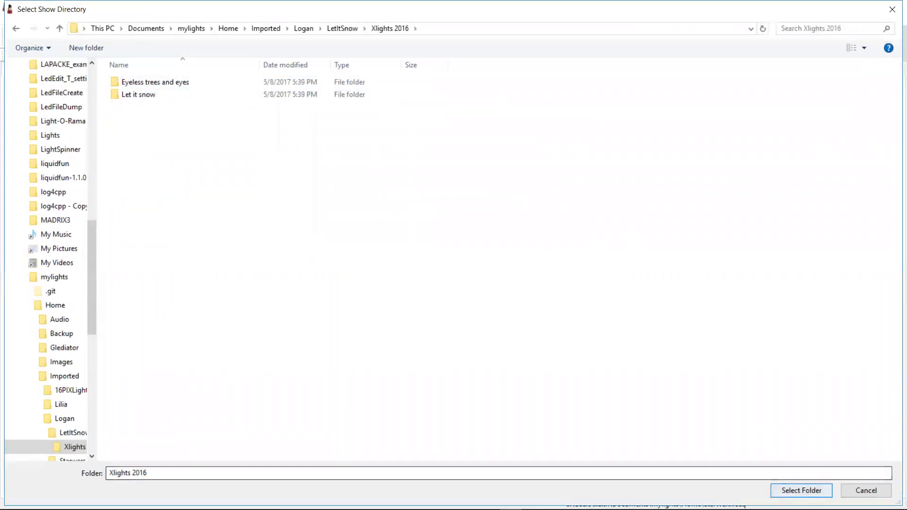
click(824, 489)
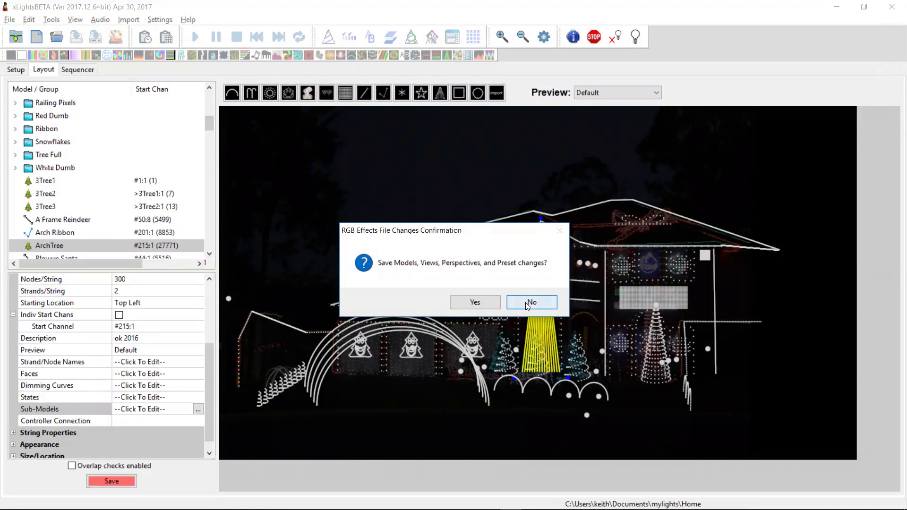
click(526, 302)
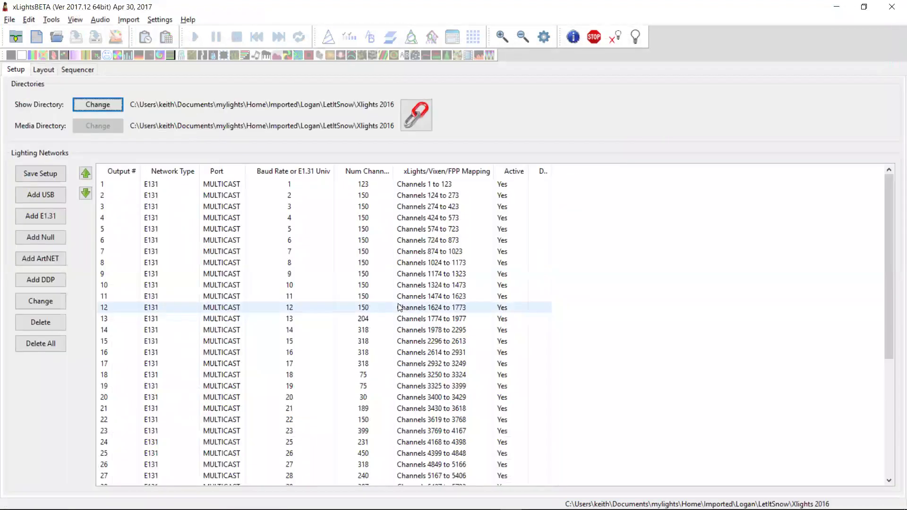
- Open the Let it snow17.xml sequence from the package's Let it snow folder
click(42, 69)
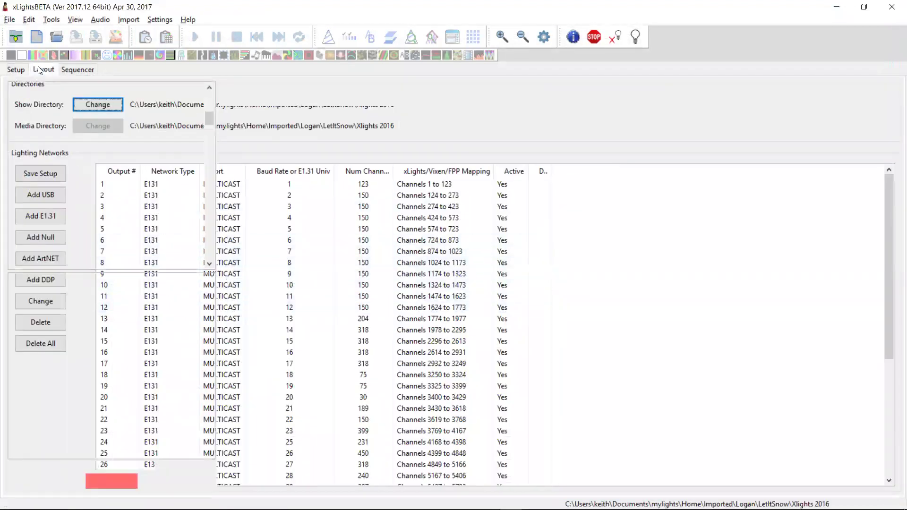
click(56, 35)
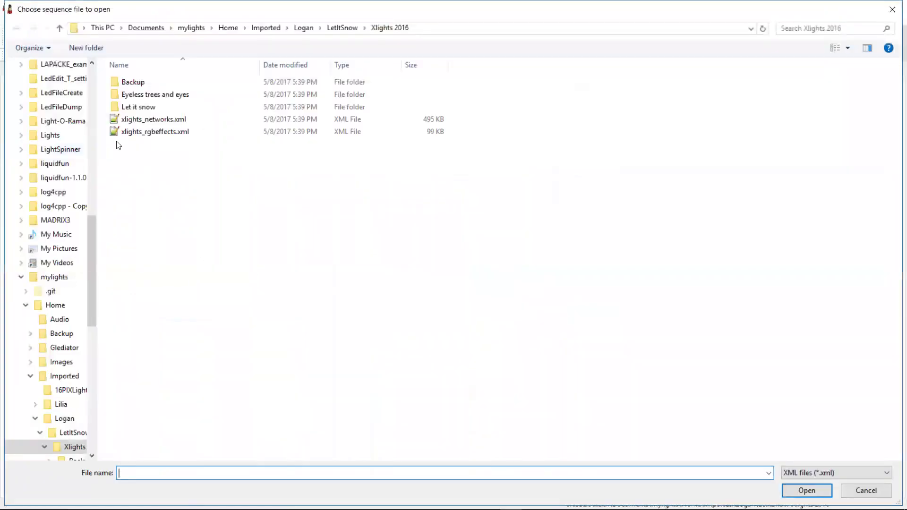
double_click(139, 104)
double_click(136, 116)
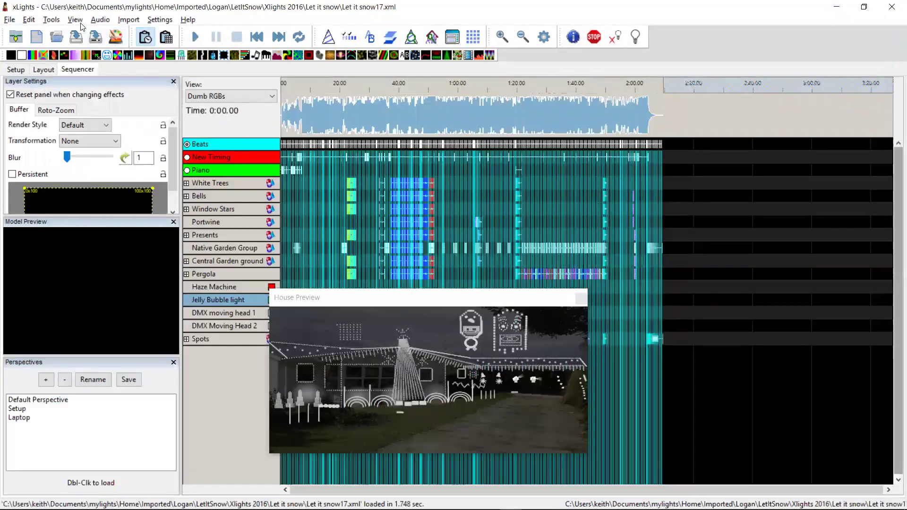
- Run Check Sequence on the opened sequence, read the report through to its end and close it
click(55, 22)
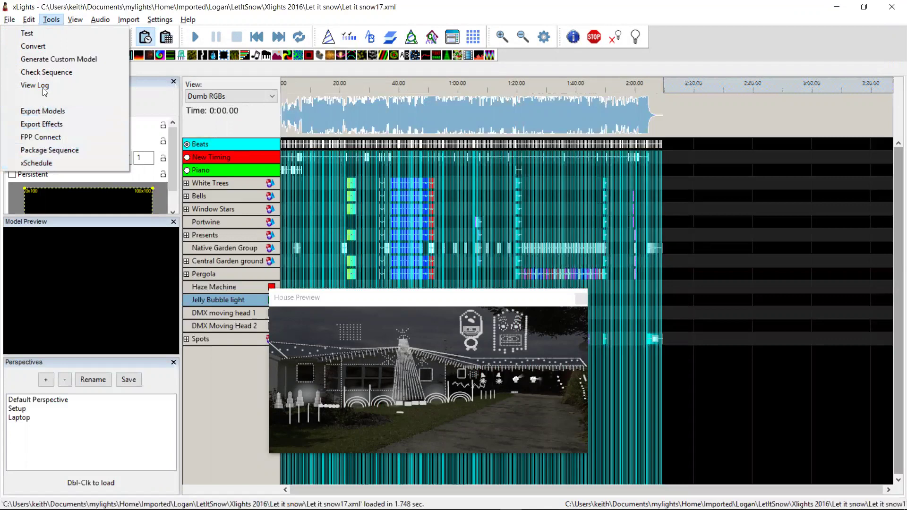
click(46, 72)
drag(826, 108, 824, 451)
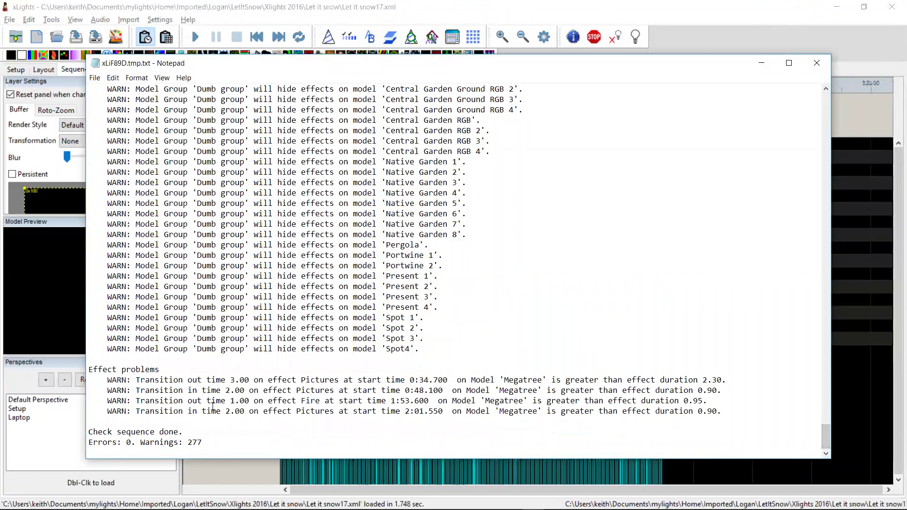
click(817, 63)
- Check the media file, timing and model blending option in the sequence settings
click(160, 19)
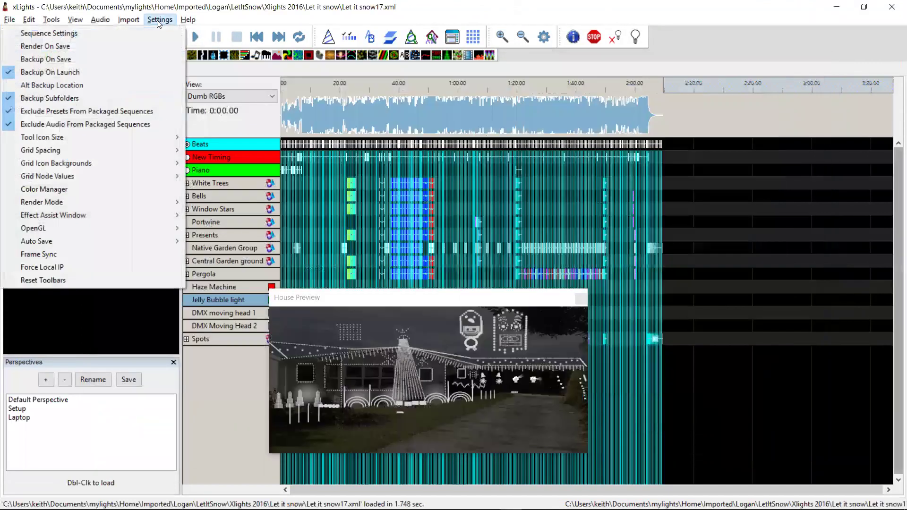
click(151, 37)
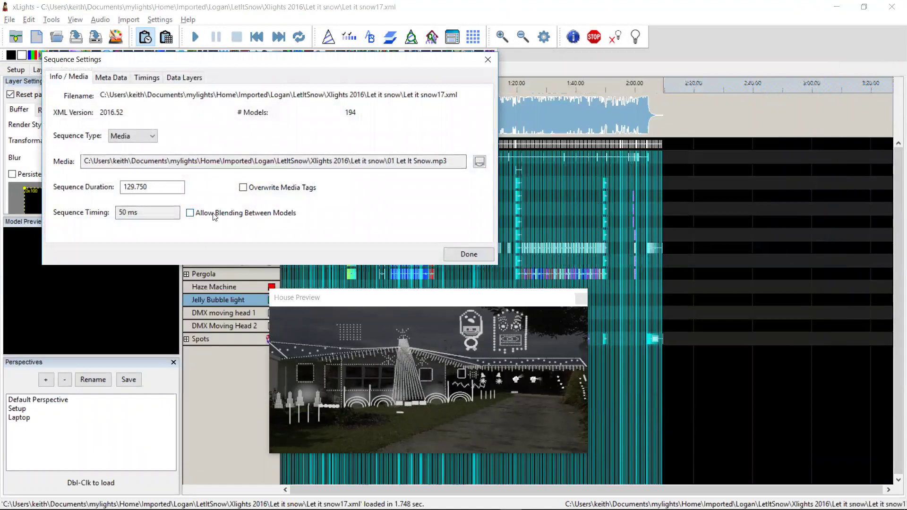
click(479, 257)
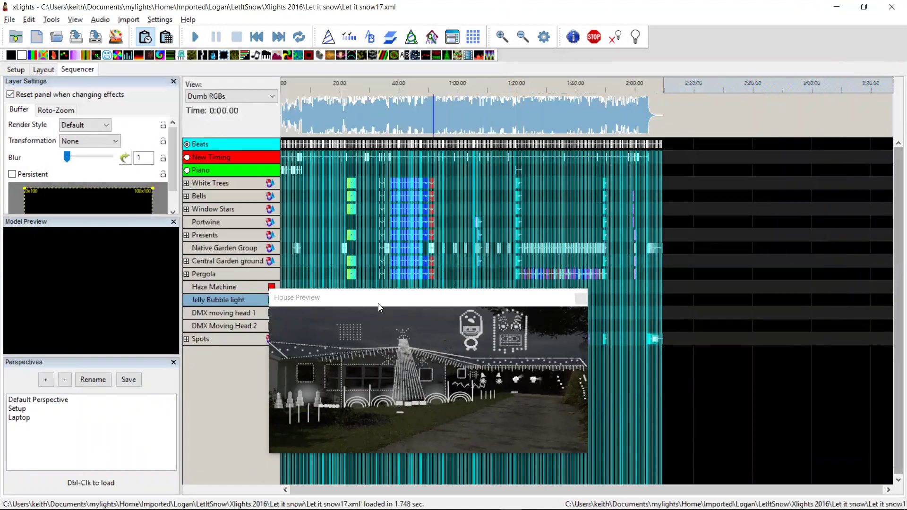
- Render all effects of the Let it snow17 sequence, play it briefly in the House Preview and save it
click(116, 38)
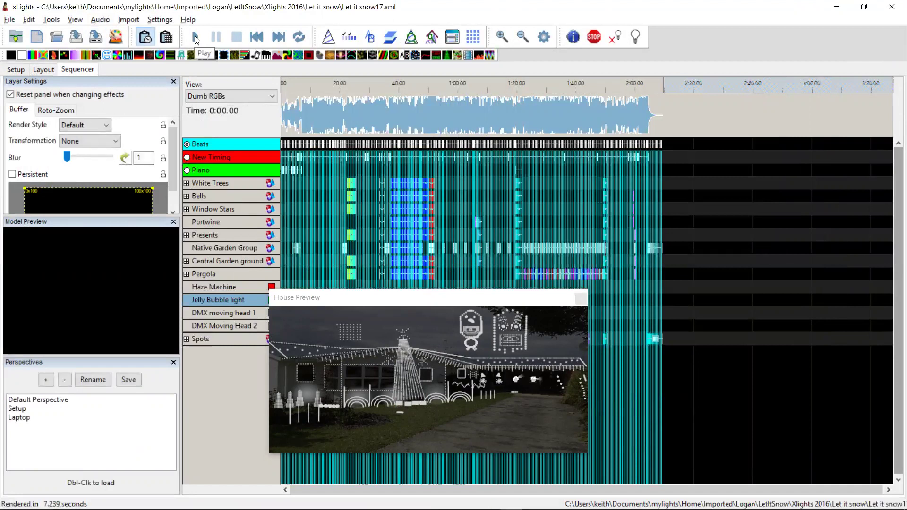
click(195, 36)
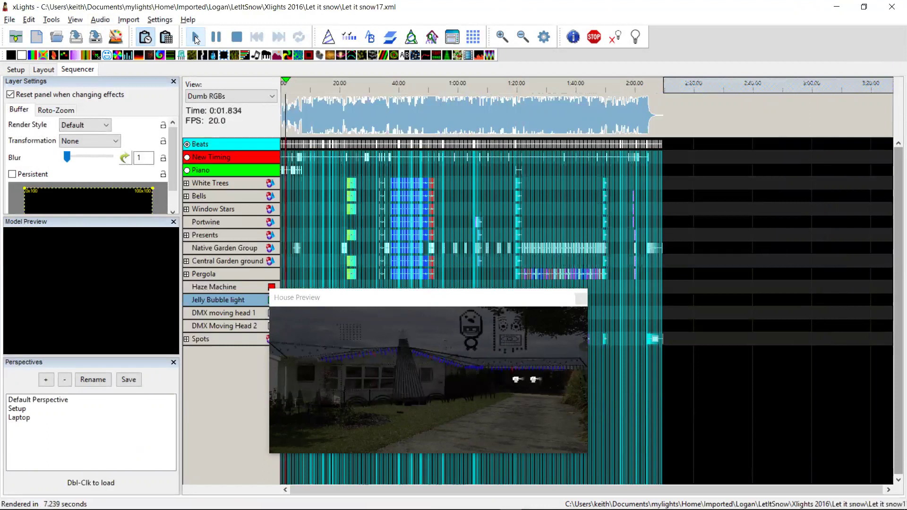
click(236, 38)
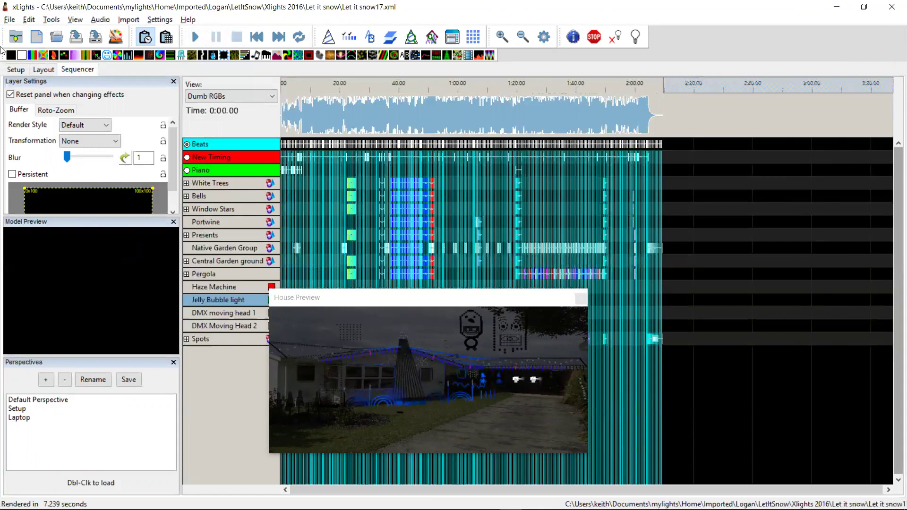
click(82, 41)
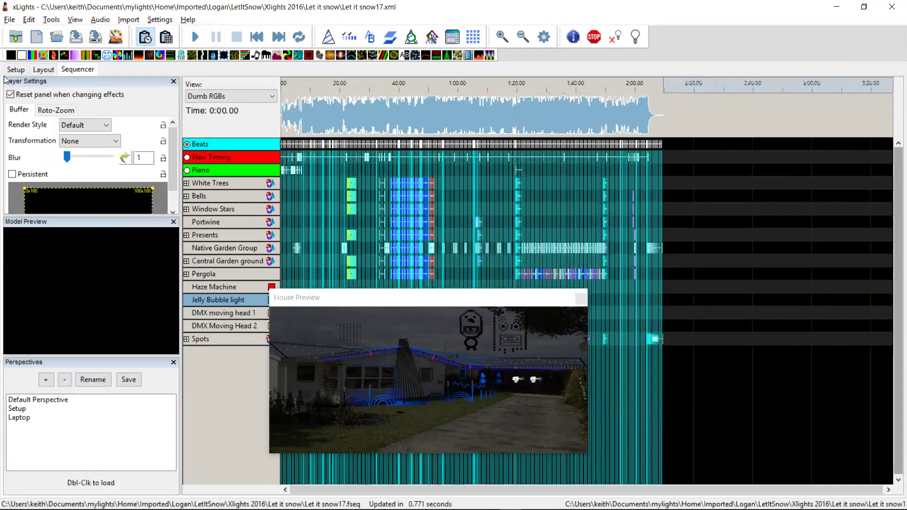
- Switch the show directory back to mylights\Home, discarding the model, view, perspective and preset changes
click(15, 71)
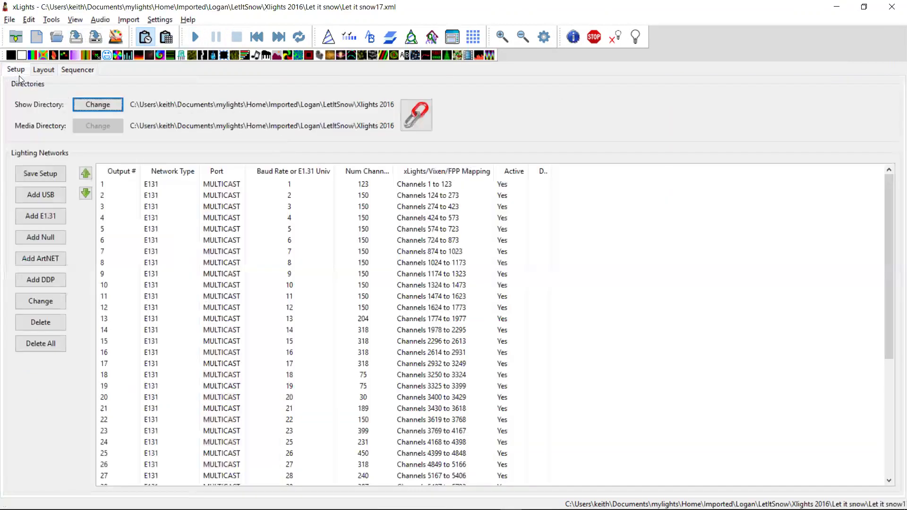
click(92, 105)
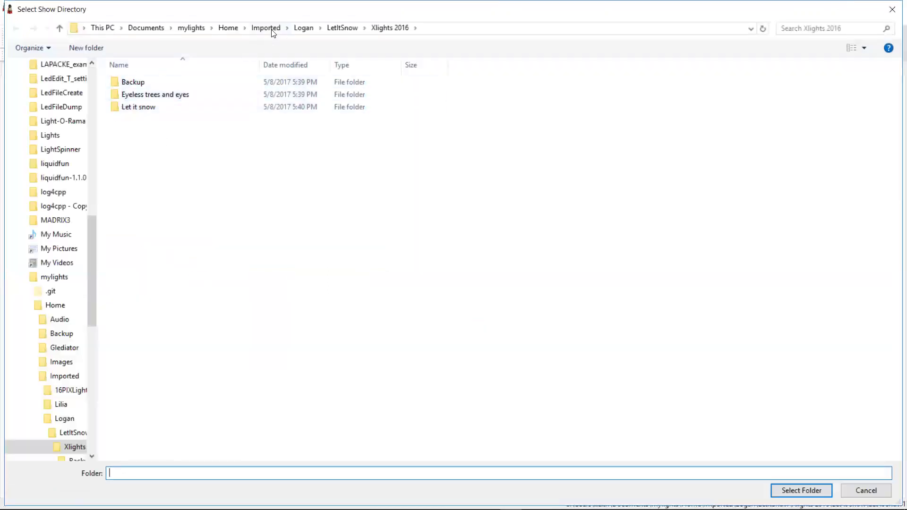
click(228, 28)
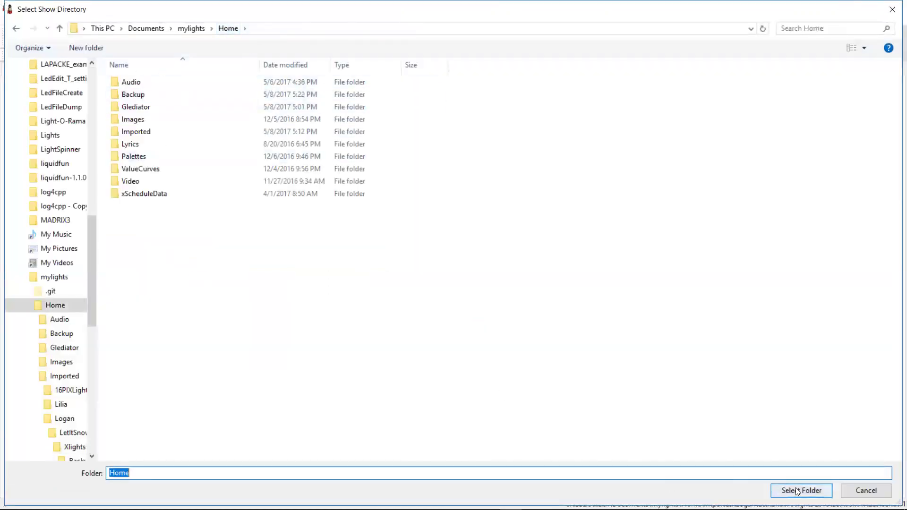
click(798, 492)
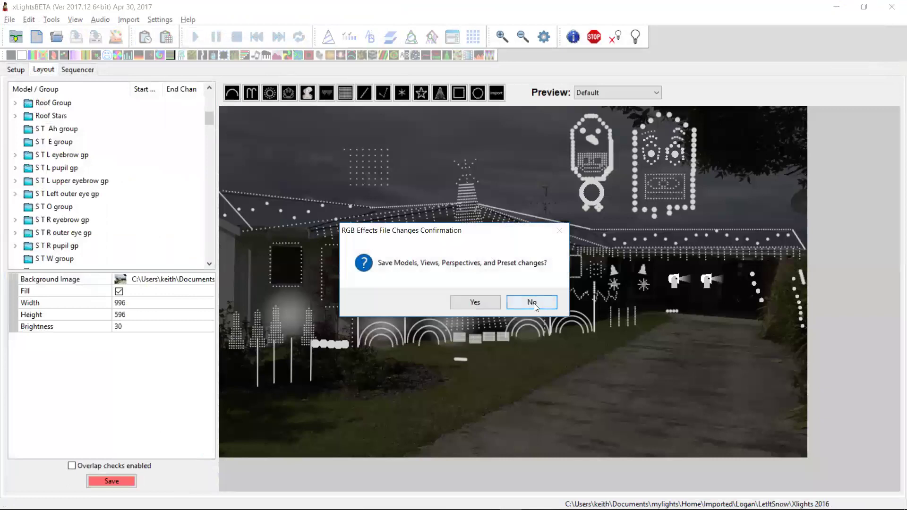
click(531, 305)
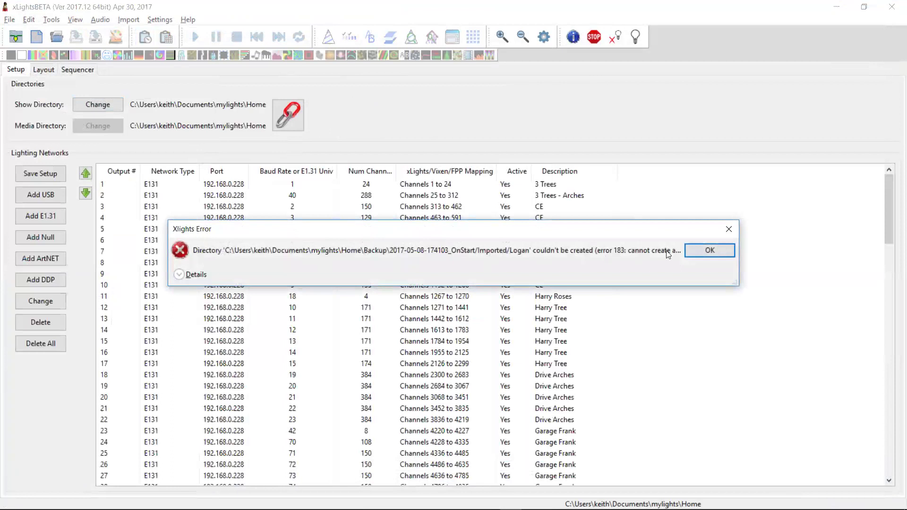
click(700, 250)
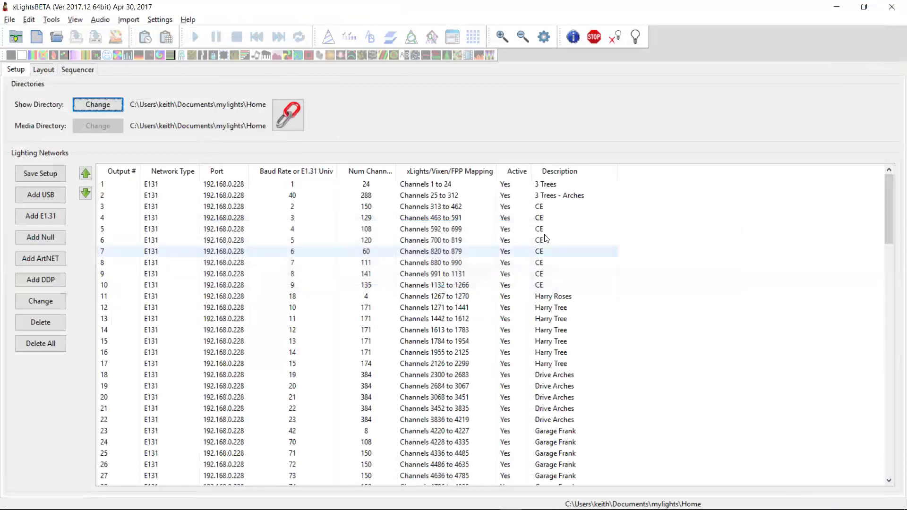
- Create a new musical sequence from the audio file in the LetItSnow package's Let it snow folder, keeping 50 ms timing and model blending off
click(37, 40)
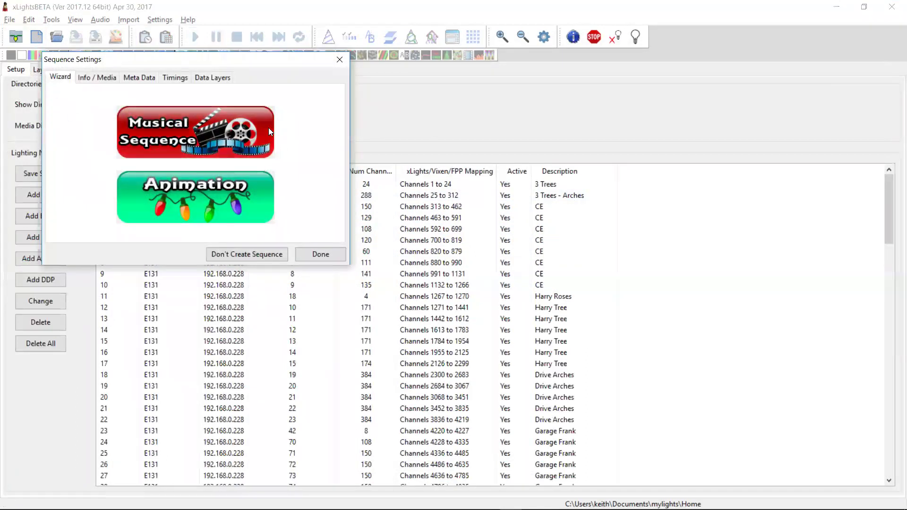
click(270, 132)
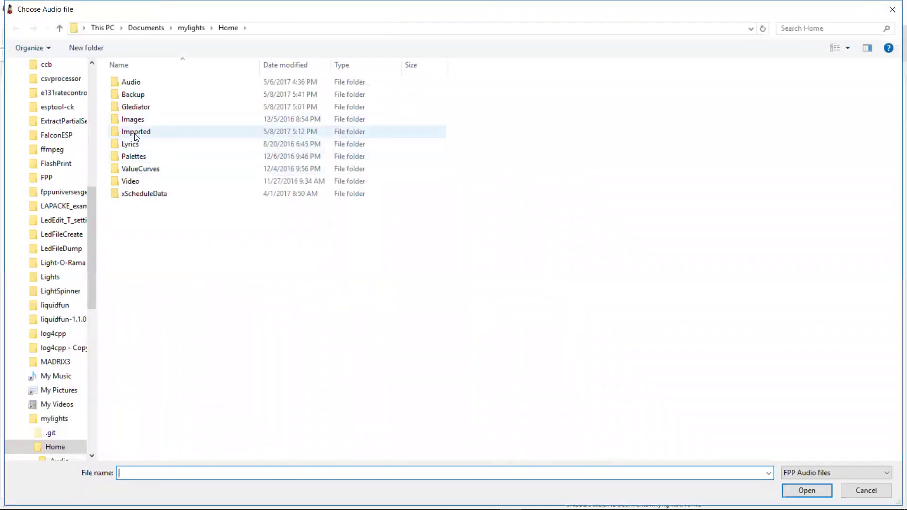
double_click(135, 134)
double_click(133, 106)
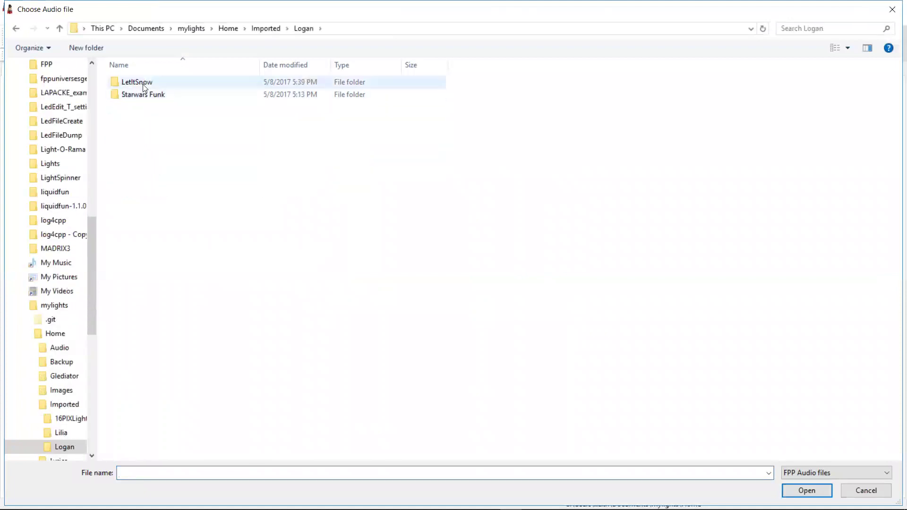
double_click(143, 83)
double_click(145, 81)
double_click(141, 106)
double_click(142, 82)
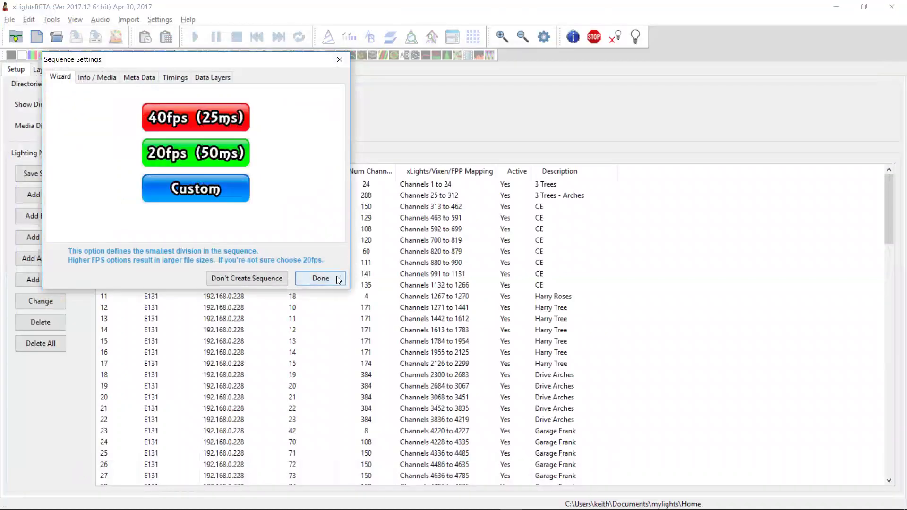
click(98, 80)
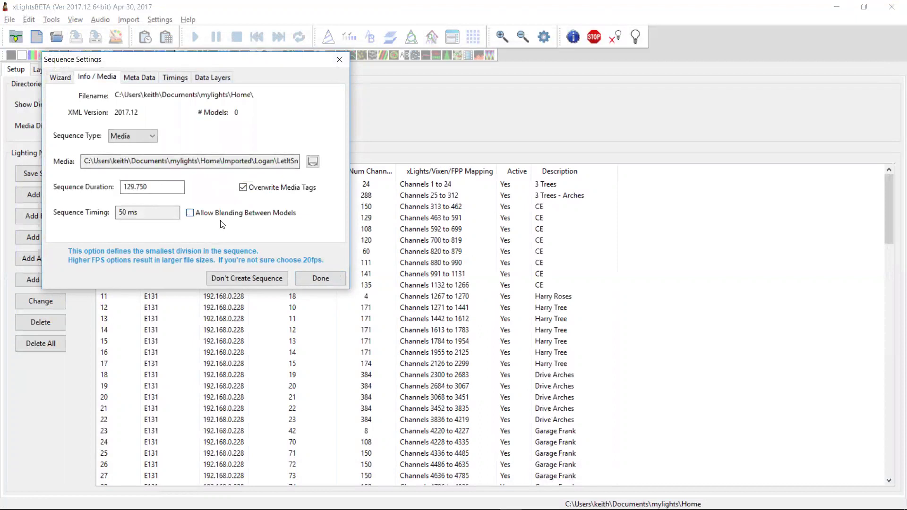
click(321, 278)
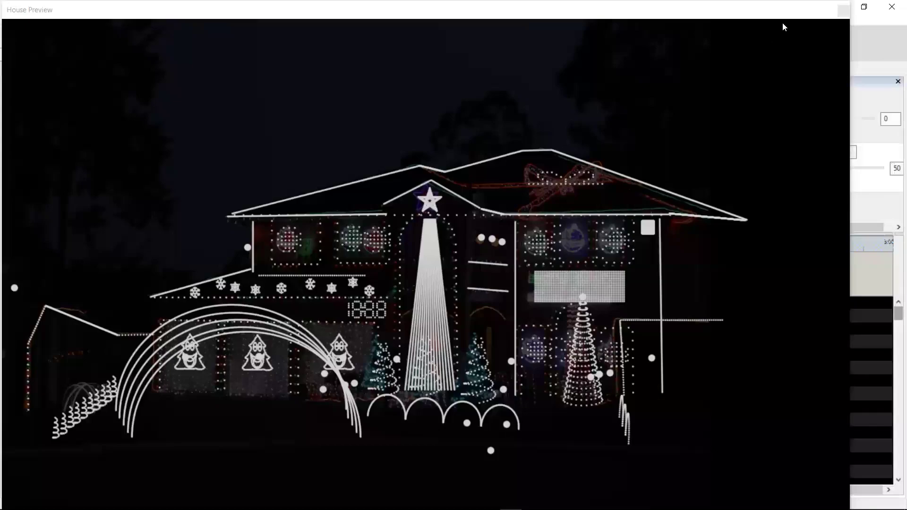
- Shrink the House Preview window to about half its width and height to uncover the sequencer
click(851, 4)
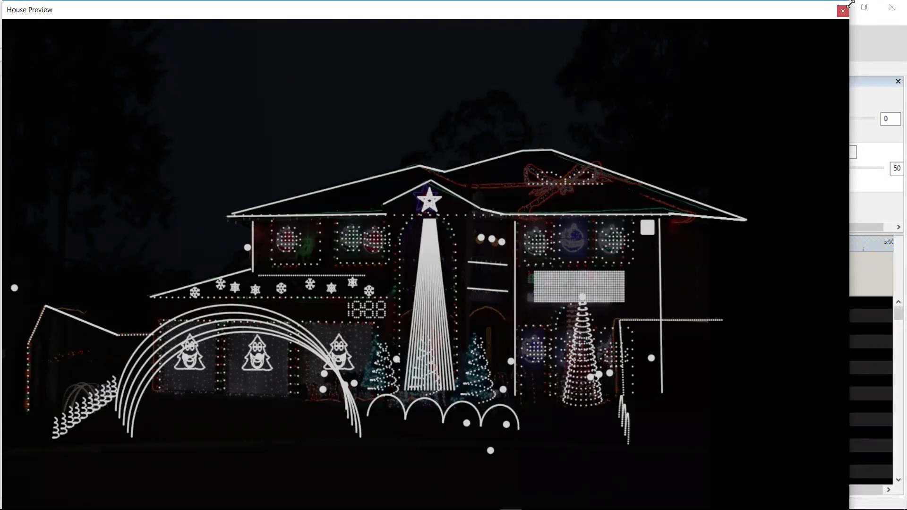
drag(850, 2, 436, 264)
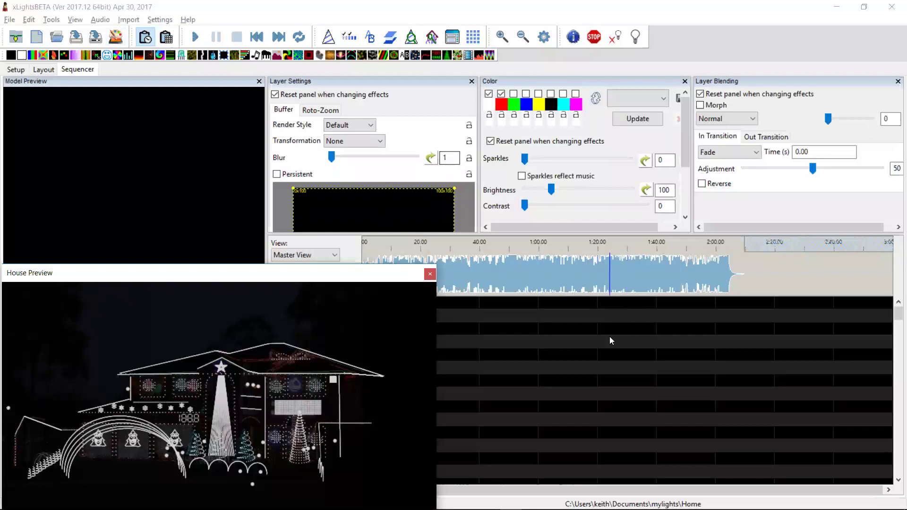
click(585, 367)
- Start an effects import from Let it snow17.xml and enlarge the Map Channels dialog
click(136, 20)
click(138, 34)
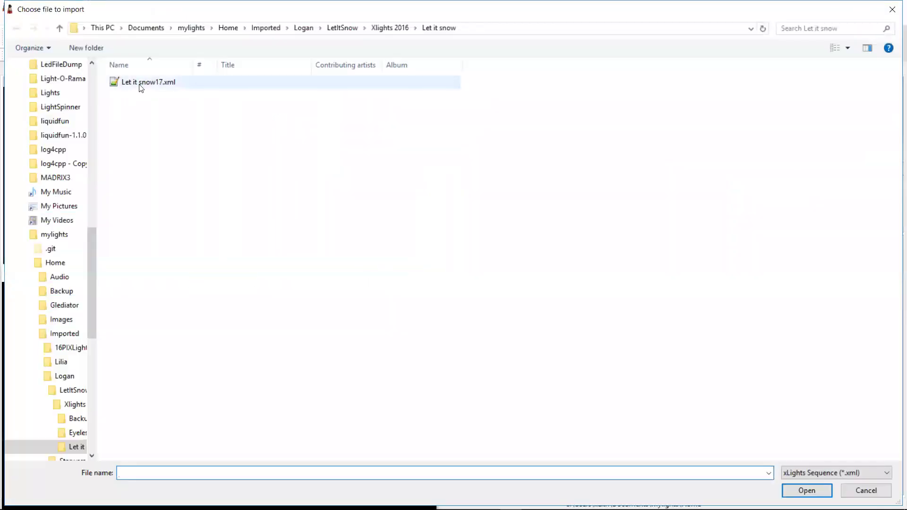
double_click(140, 85)
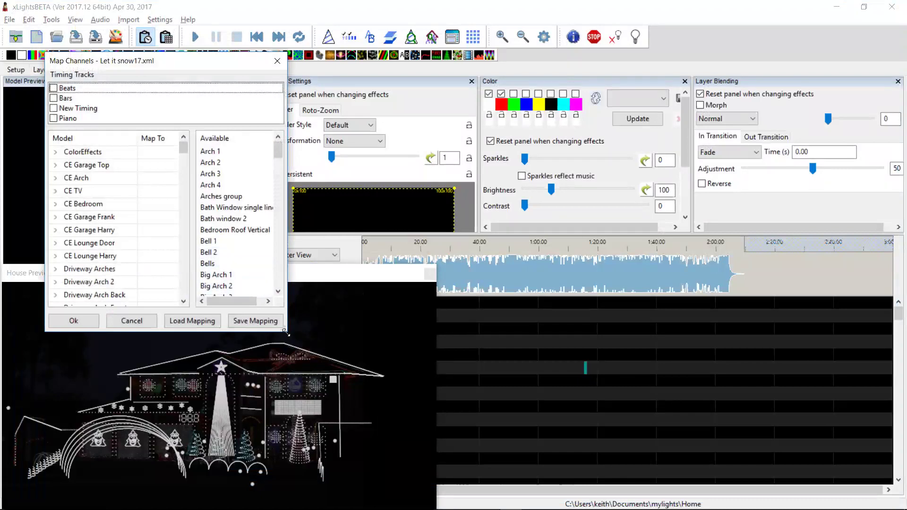
drag(286, 333, 660, 419)
- Load the existing mapping.xmap from the Starwars folder of the Starwars Funk package into the channel mapping
click(206, 411)
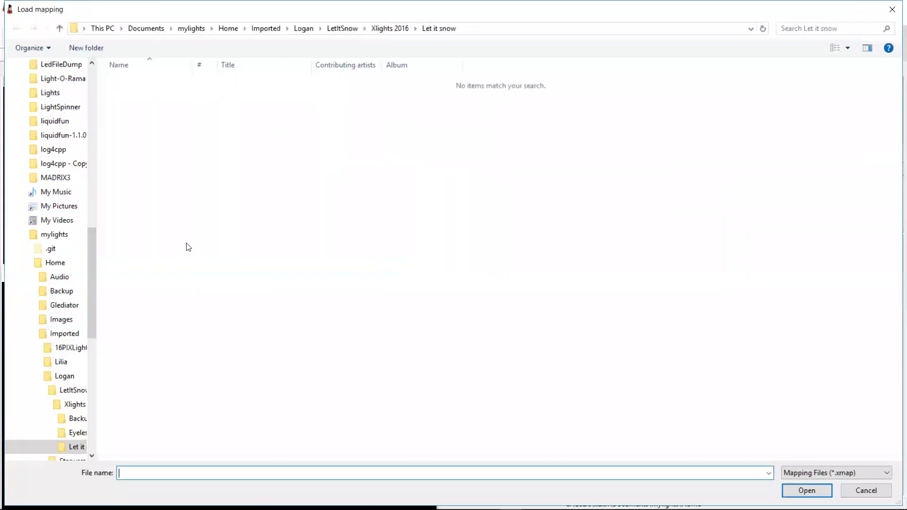
click(304, 28)
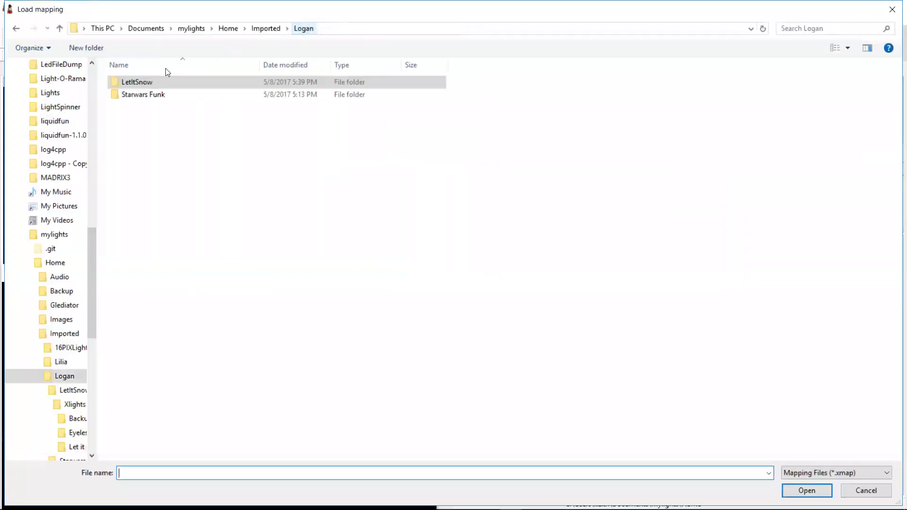
double_click(139, 93)
double_click(137, 84)
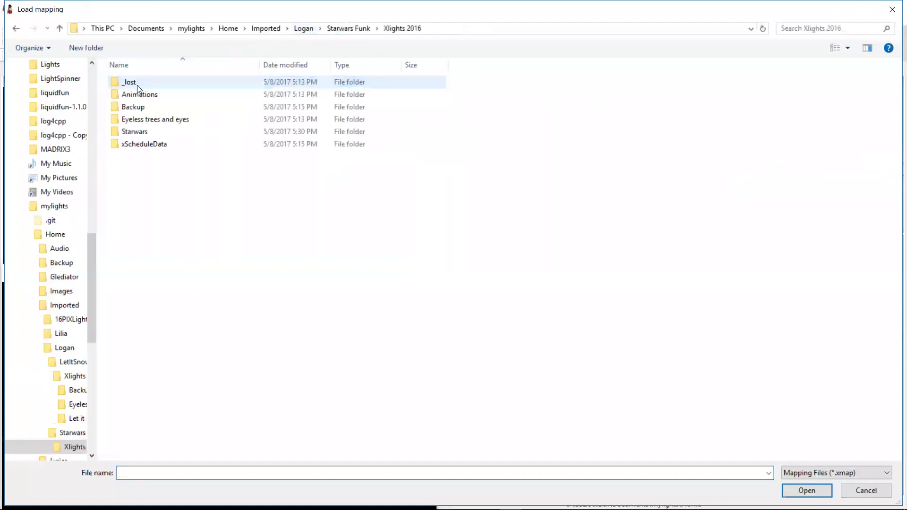
double_click(135, 131)
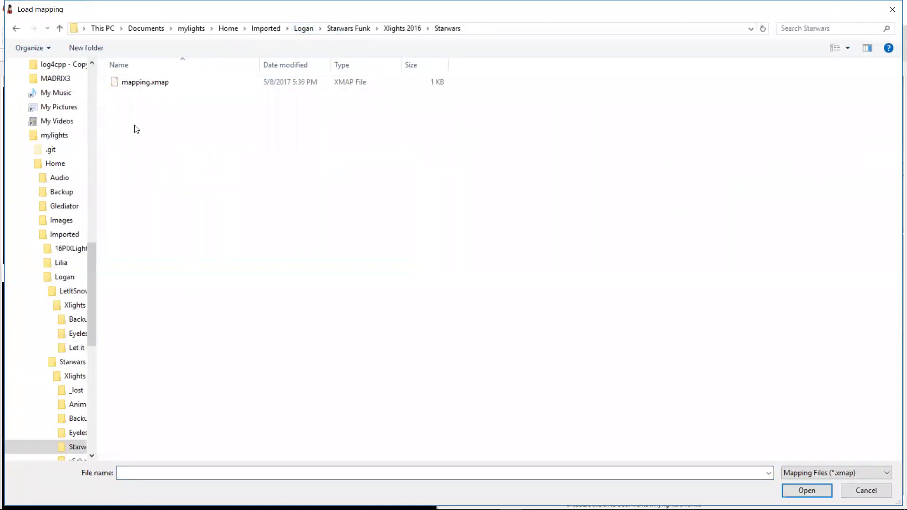
double_click(142, 83)
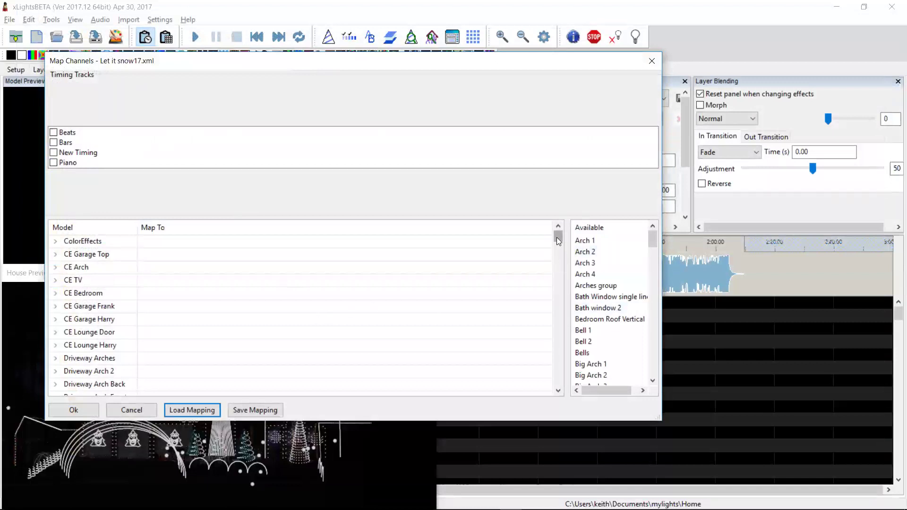
- Map the imported Megatree model to the ArchTree model
drag(559, 264, 594, 297)
scroll(593, 296, up, 1)
scroll(592, 296, up, 1)
click(56, 294)
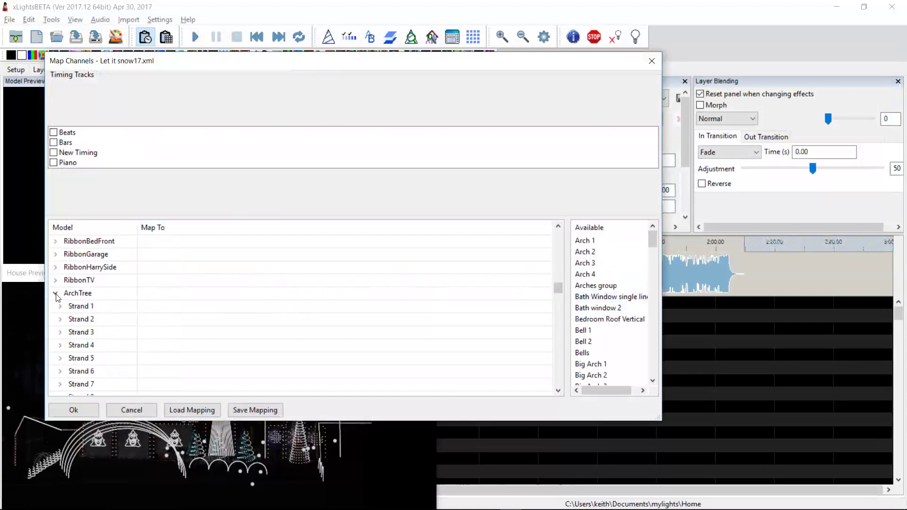
click(56, 294)
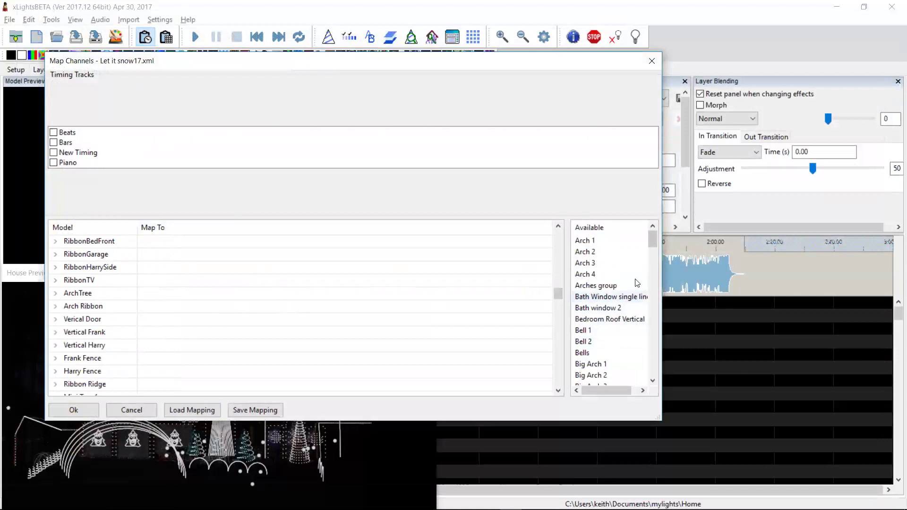
drag(651, 244, 652, 282)
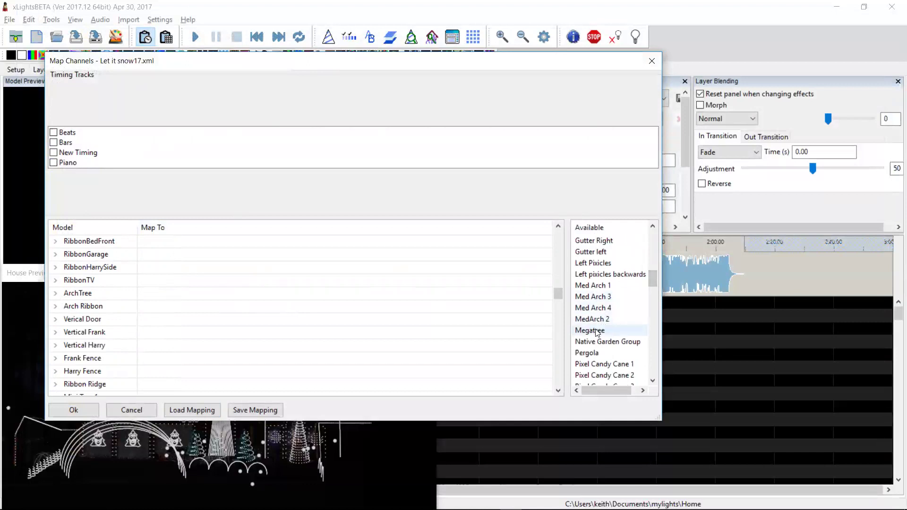
click(56, 293)
click(56, 295)
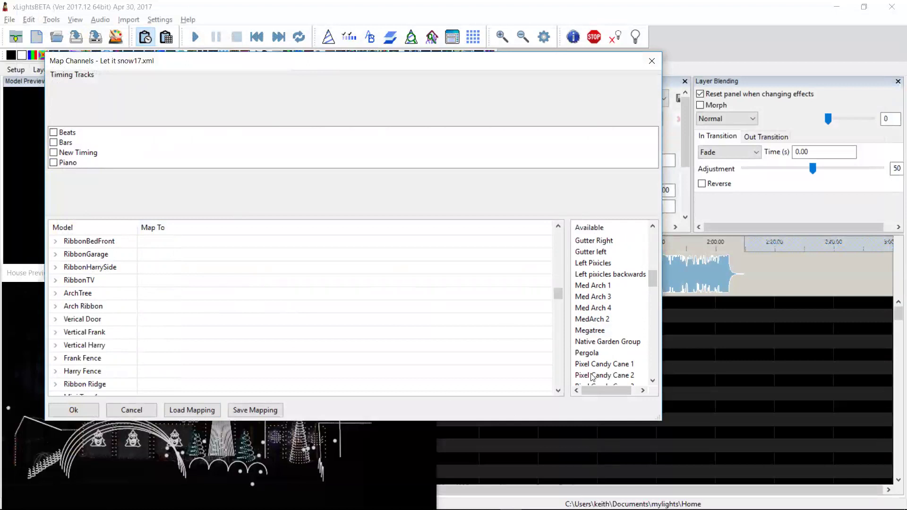
drag(595, 331, 174, 297)
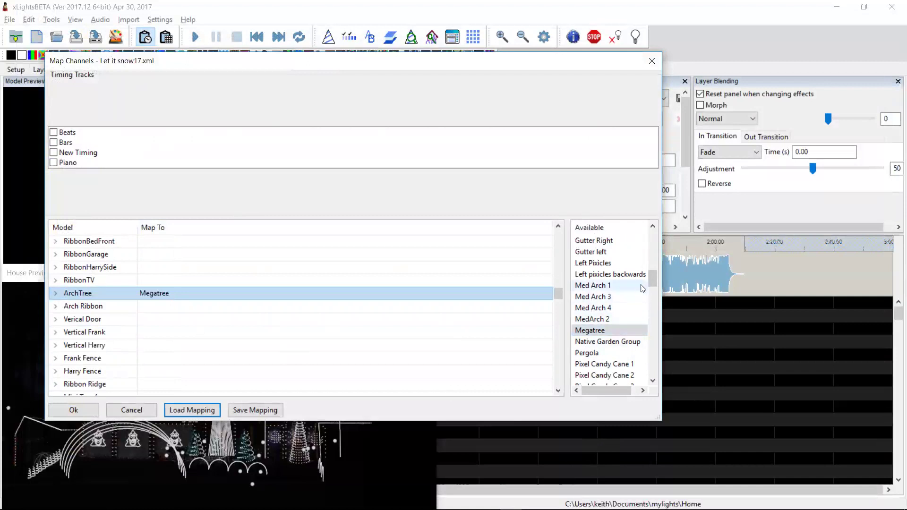
- Map the imported Whole House Group to the Pixels group
drag(654, 279, 655, 366)
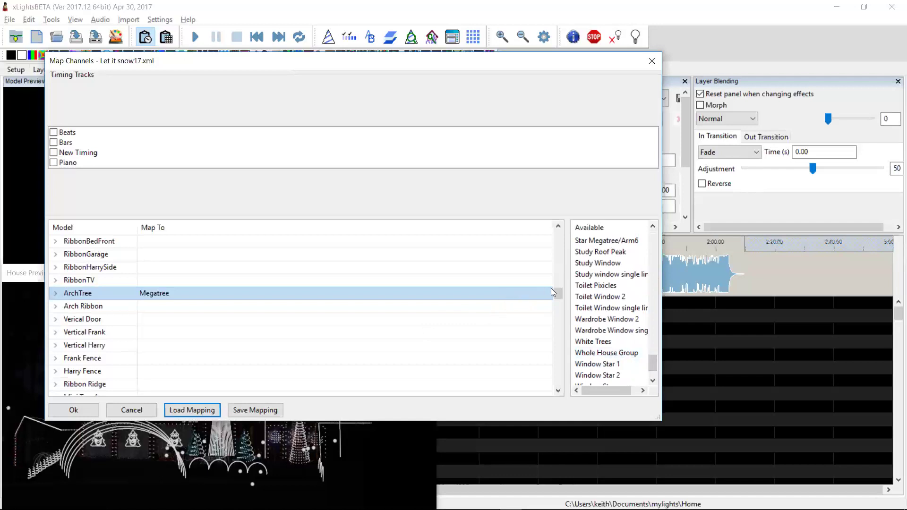
mouse_move(558, 292)
mouse_down()
mouse_move(559, 384)
mouse_move(568, 241)
mouse_move(574, 284)
mouse_up()
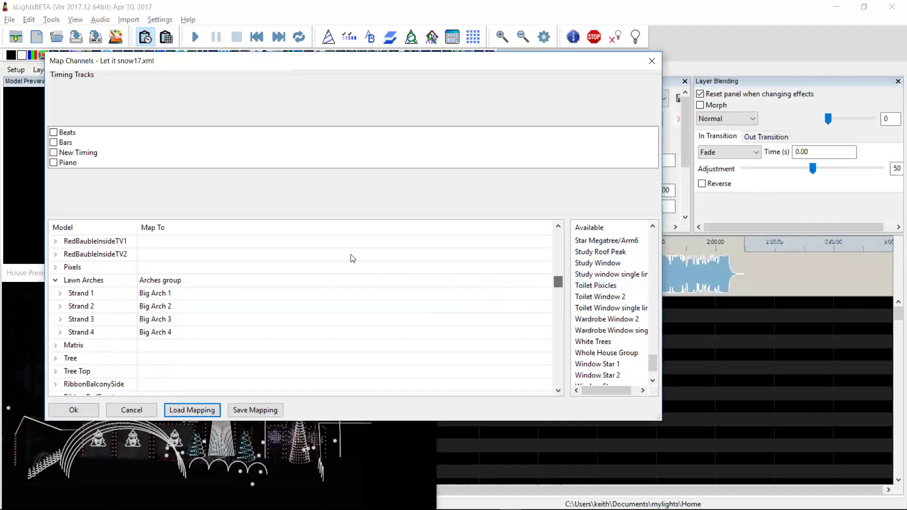
drag(615, 355, 239, 269)
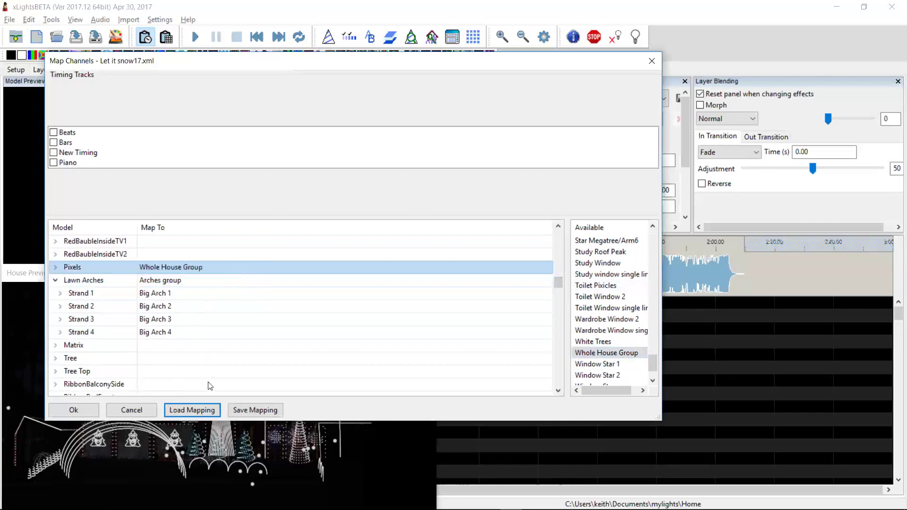
- Save the channel mapping as mapping.xmap in the LetItSnow package's Let it snow folder
click(255, 410)
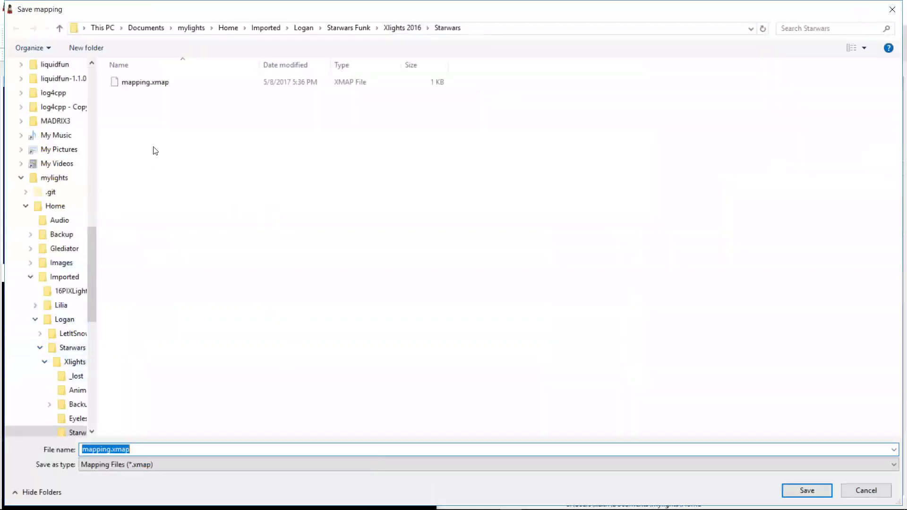
click(304, 28)
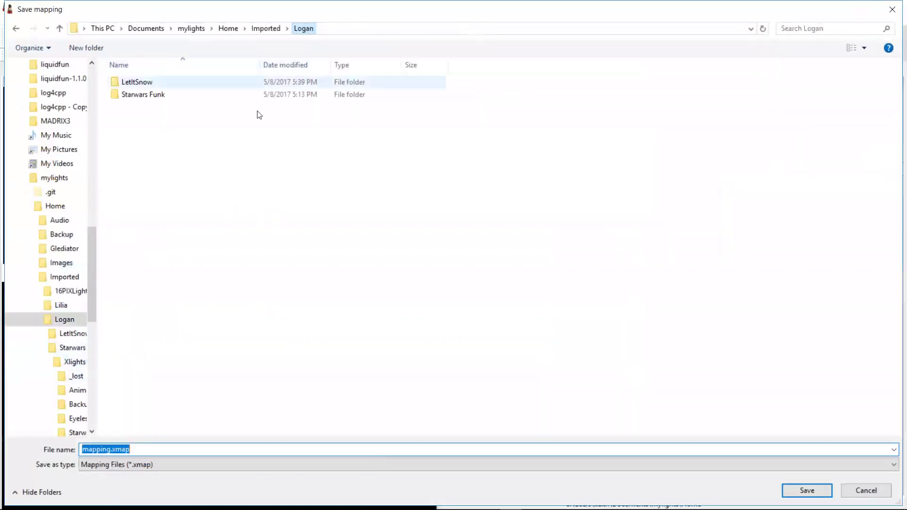
double_click(141, 83)
double_click(136, 84)
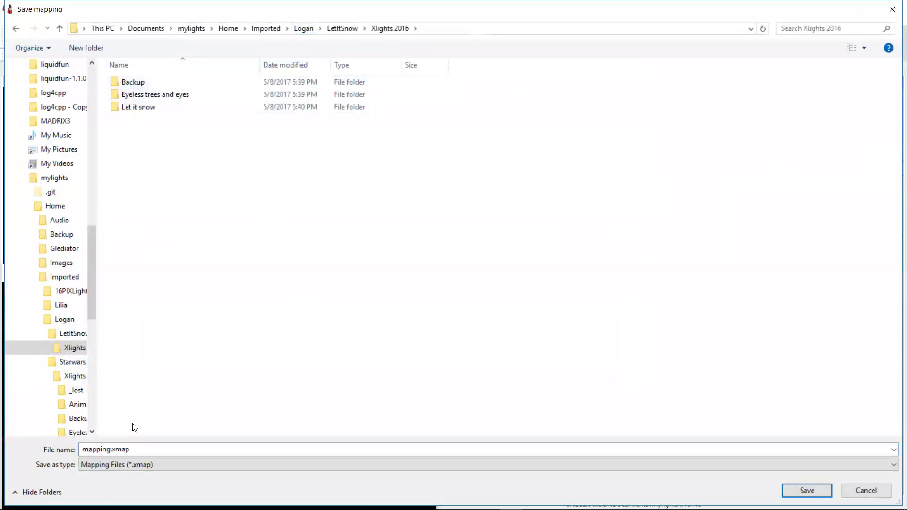
double_click(139, 106)
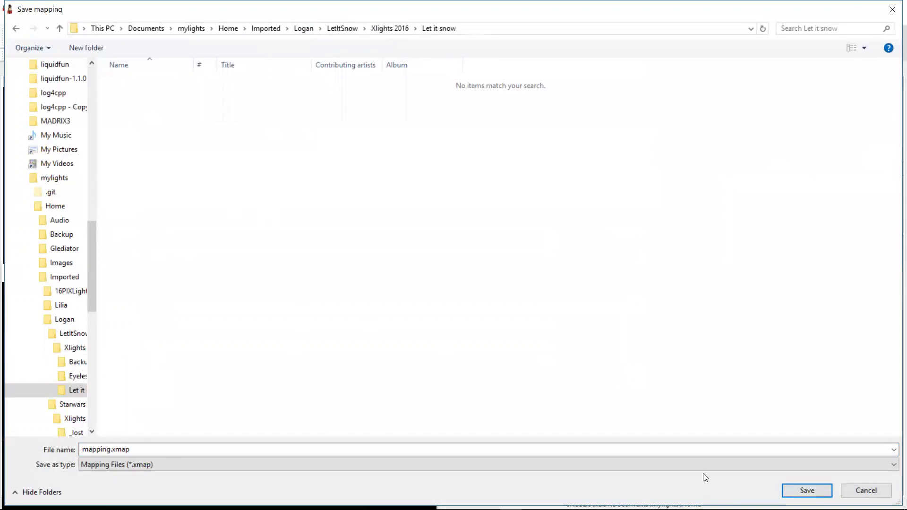
click(806, 491)
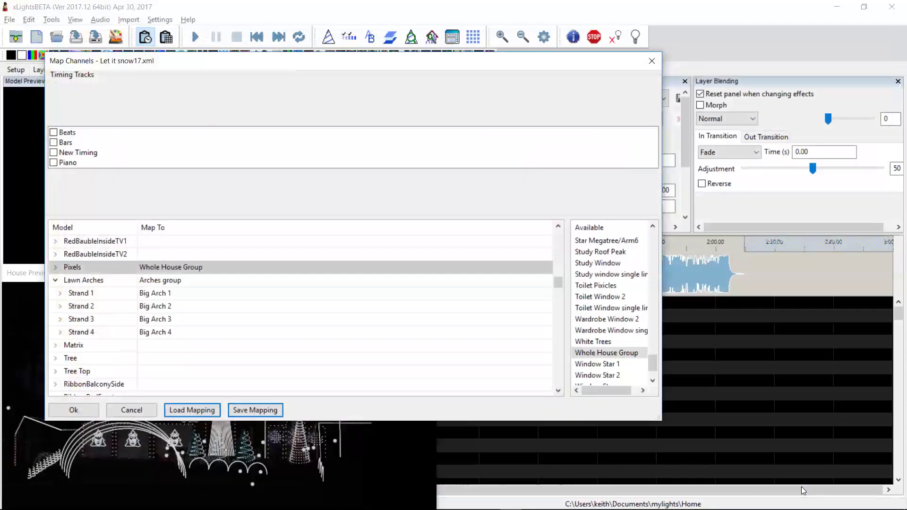
- Import the effects with the current mapping and play the sequence briefly in the House Preview
click(80, 410)
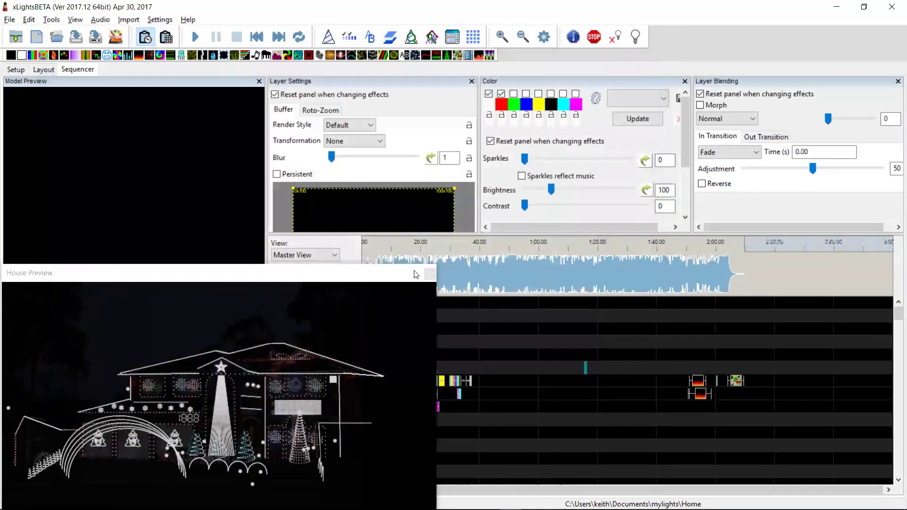
click(196, 38)
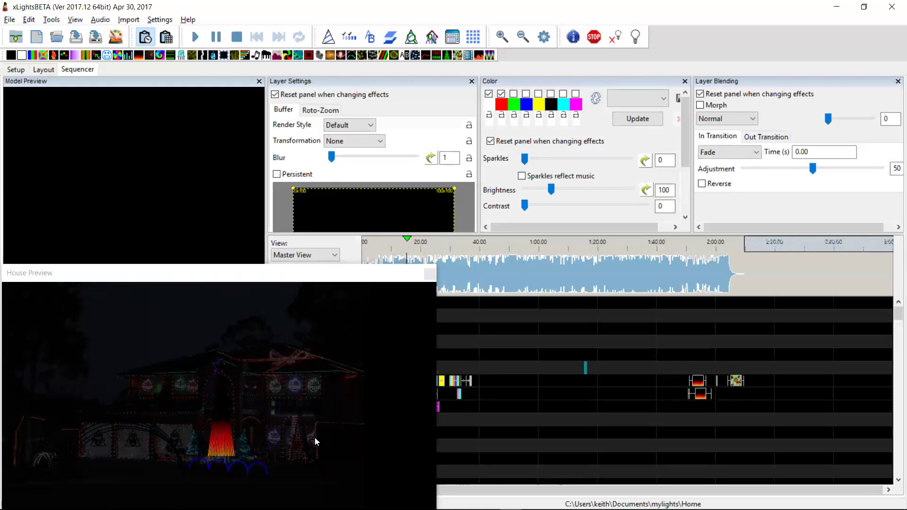
click(237, 37)
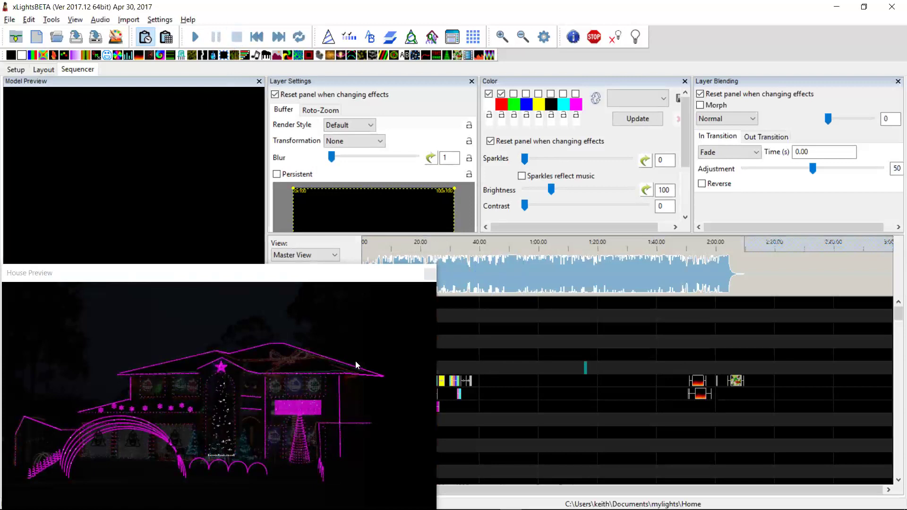